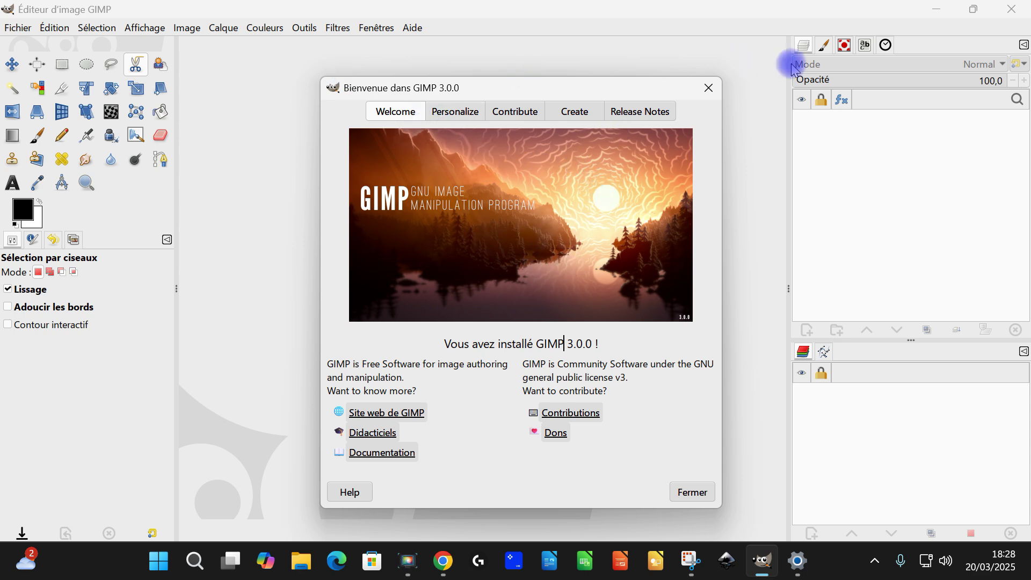
Step: Turn off Show on Start on the Welcome dialog's Create page, close the dialog and restart GIMP
click(620, 114)
click(575, 114)
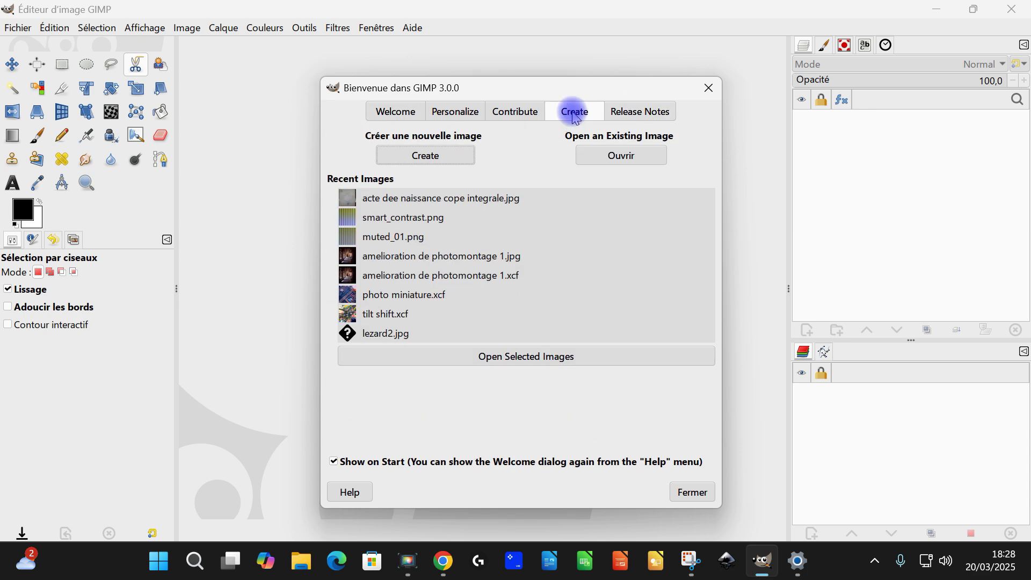
click(333, 461)
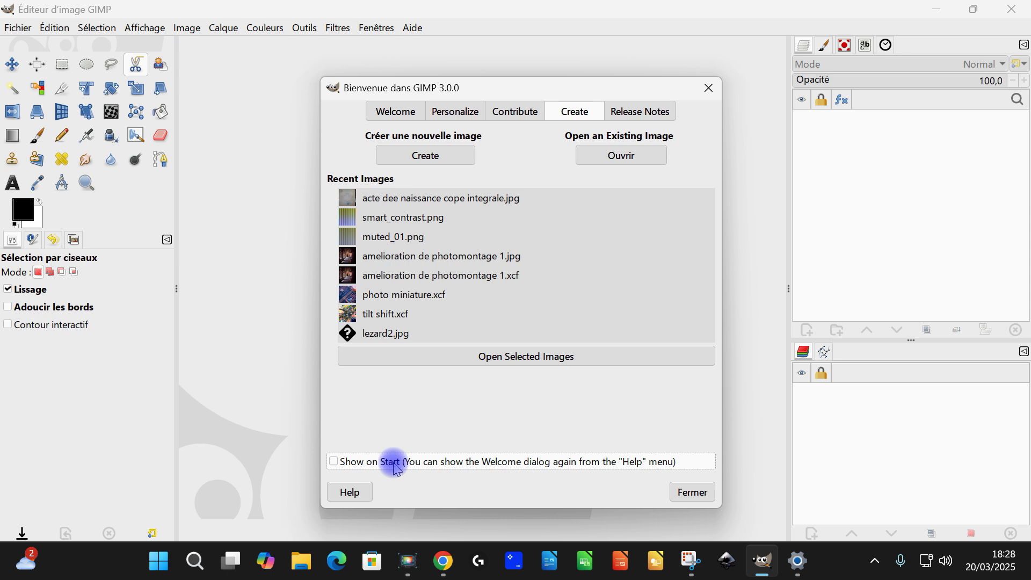
click(689, 493)
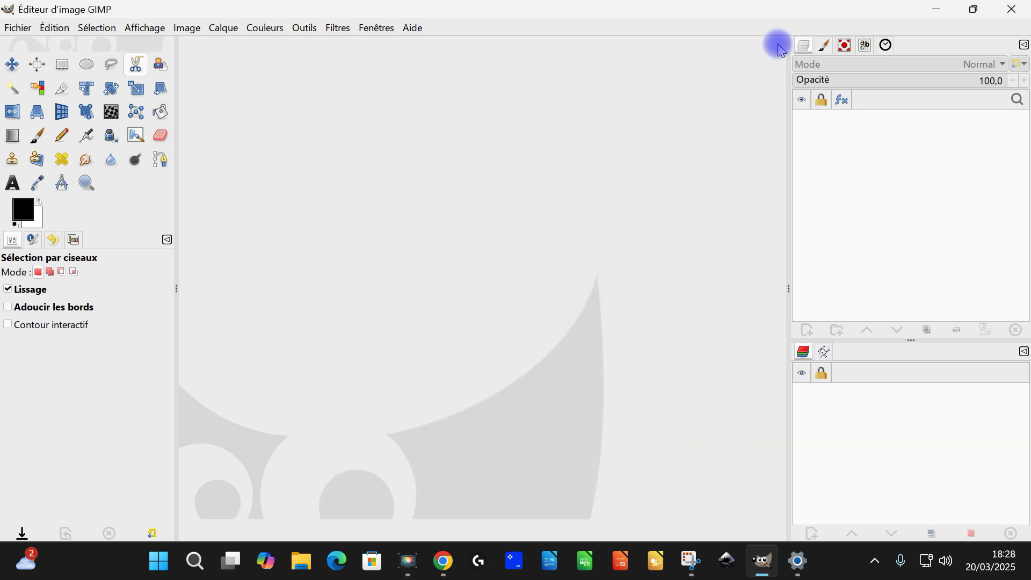
click(987, 20)
click(758, 562)
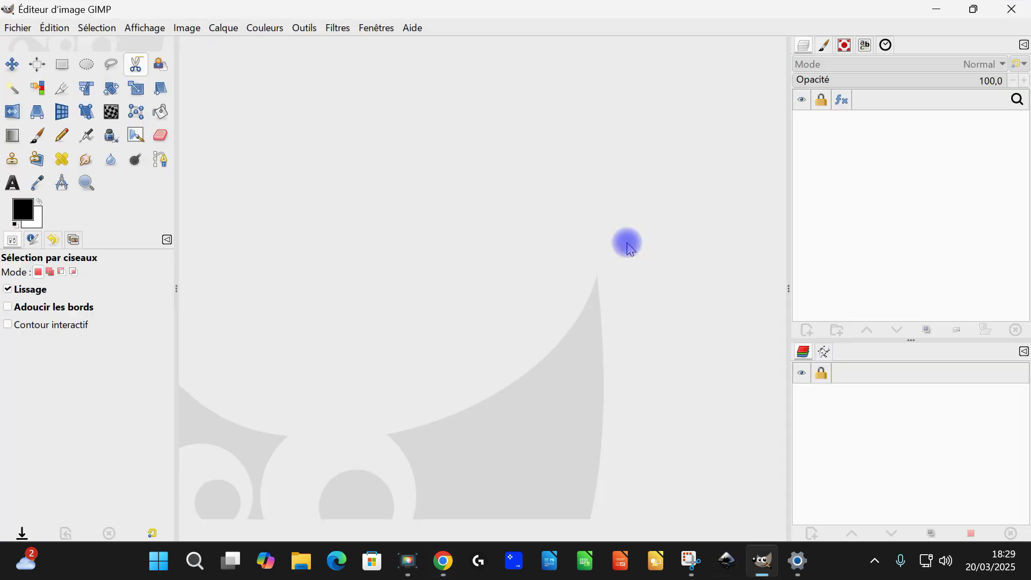
Step: Reopen the Welcome dialog, enable Show on Start on its Create page and close the dialog
click(412, 27)
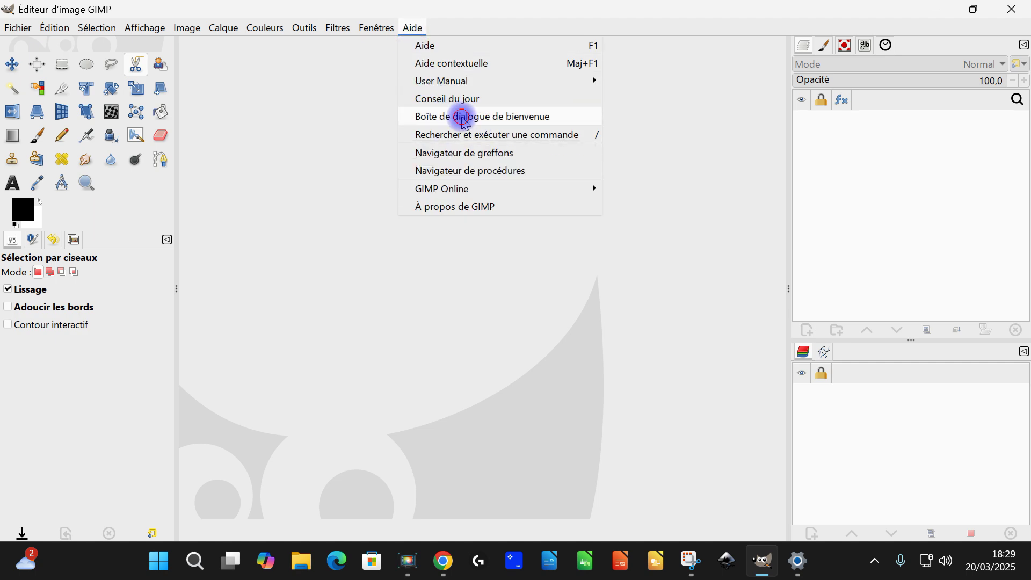
click(465, 118)
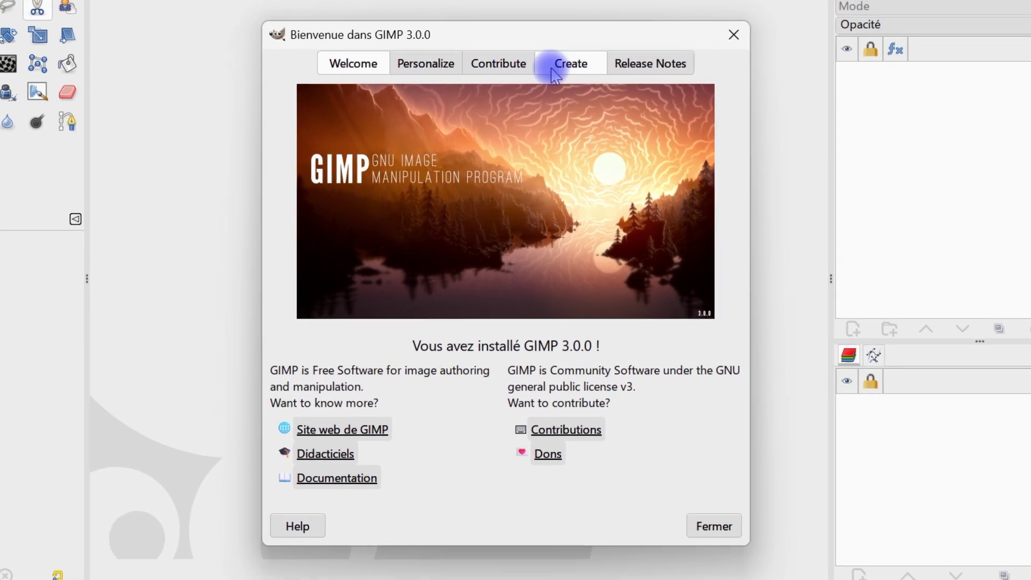
click(572, 79)
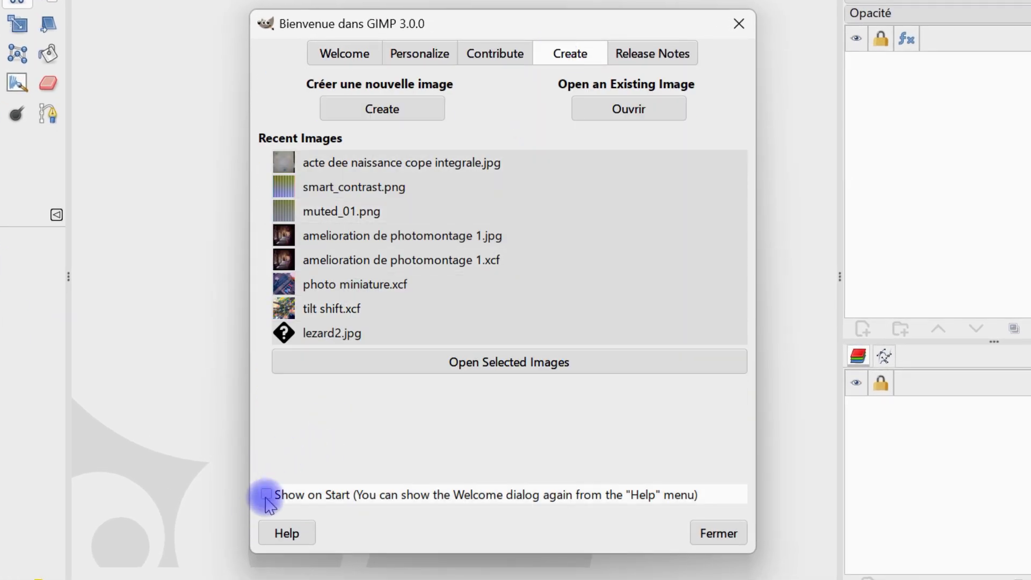
click(267, 493)
click(719, 533)
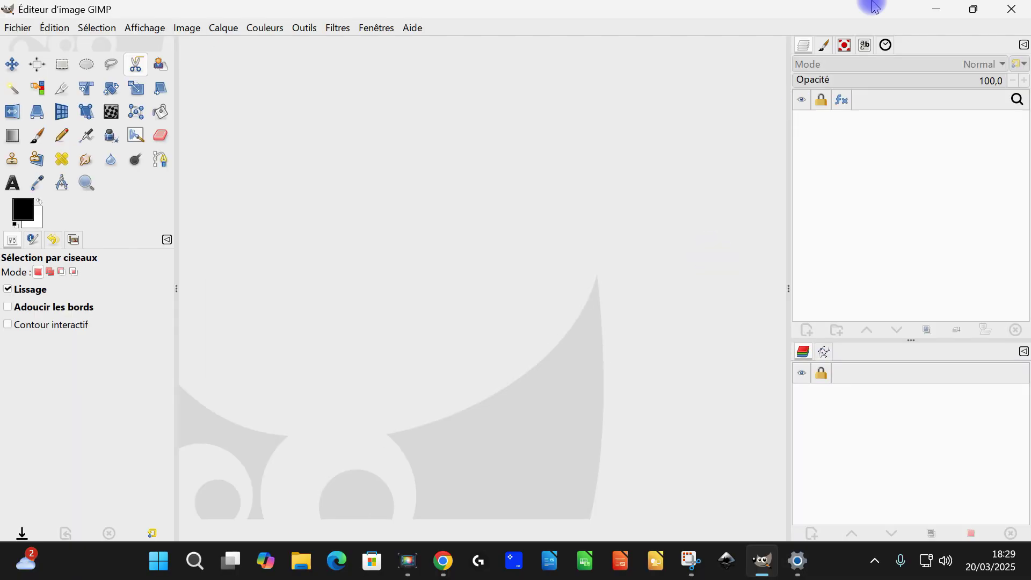
Step: Quit and relaunch GIMP, view the Welcome page of the startup dialog and close the dialog
click(1018, 7)
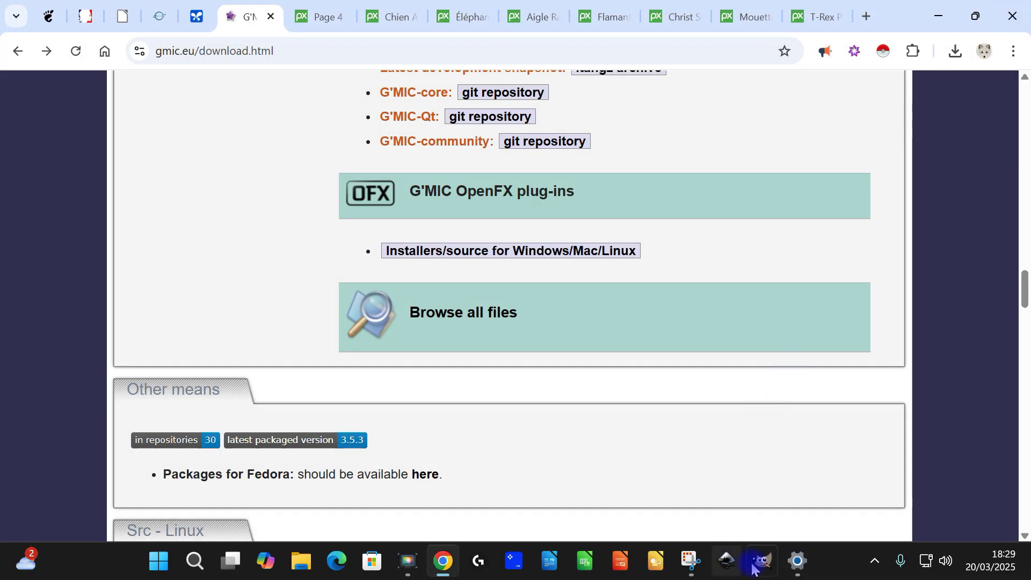
click(764, 564)
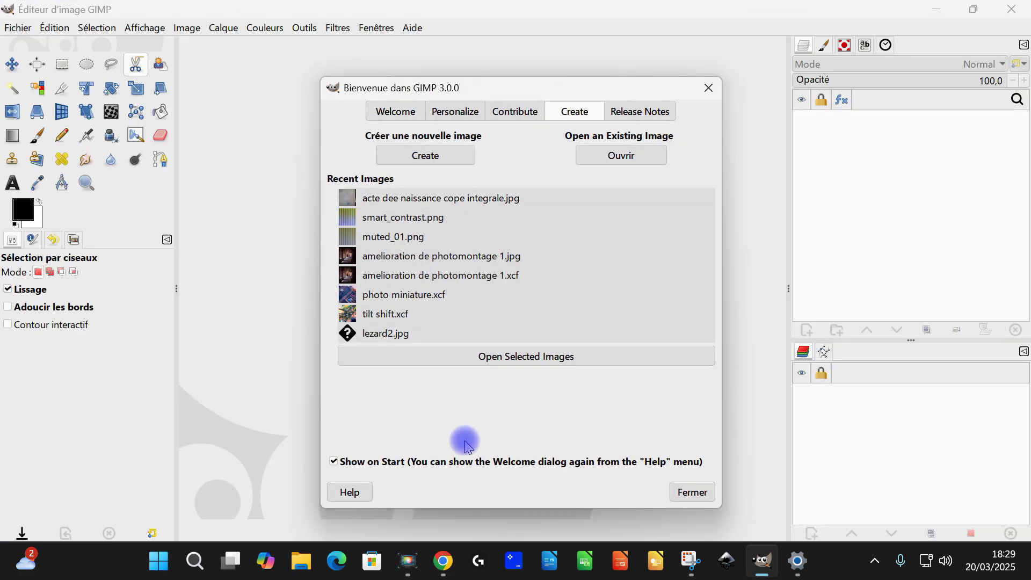
click(388, 113)
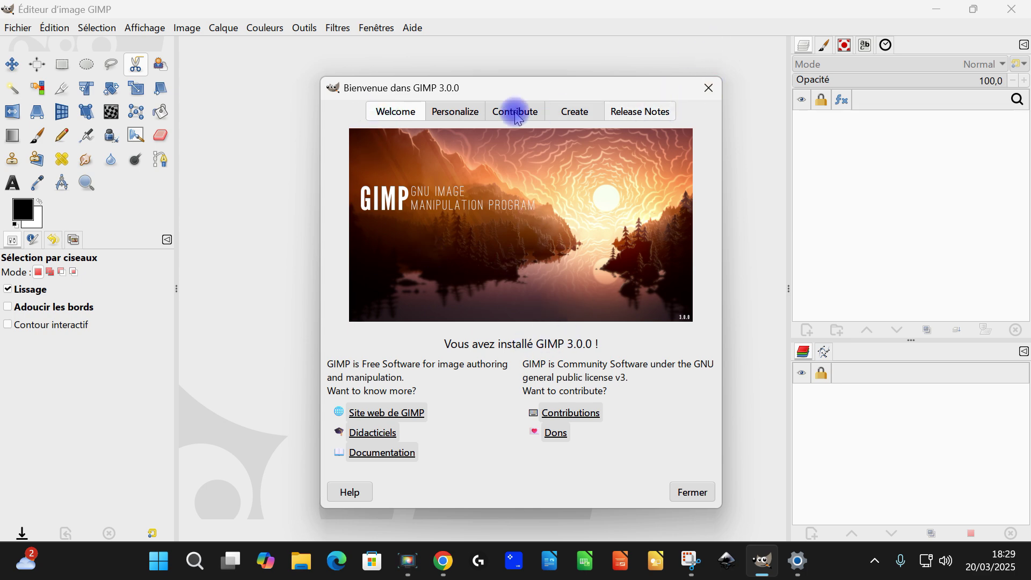
click(709, 88)
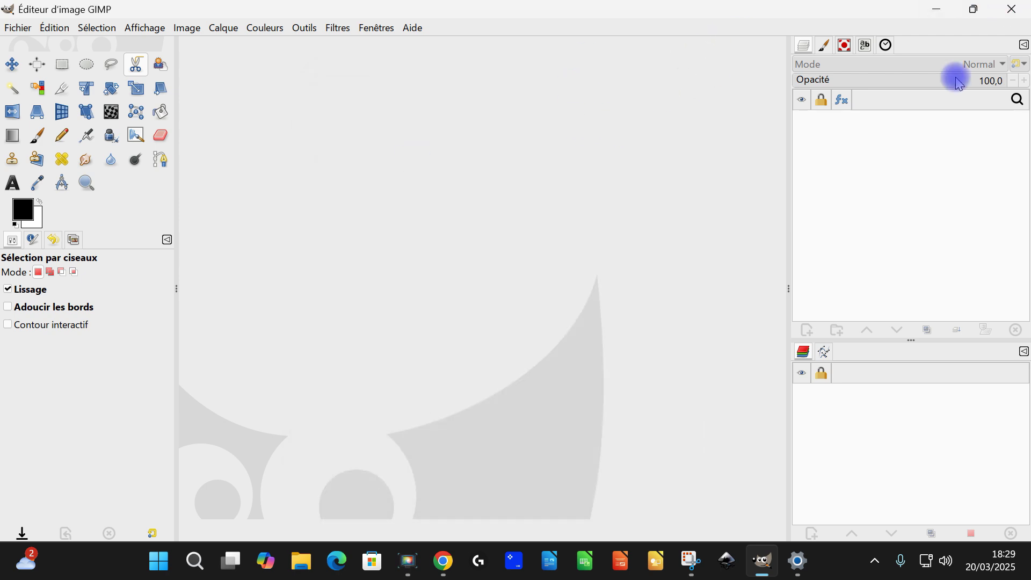
Step: Check the GIMP entry among the installed applications in Windows Settings and the captured error message in the Snipping Tool
mouse_move(797, 561)
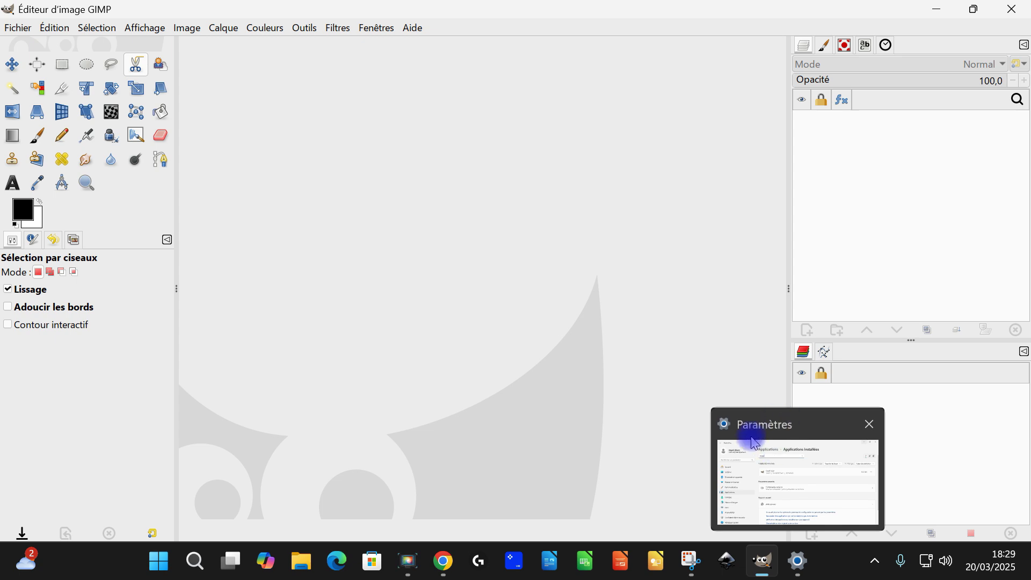
click(796, 561)
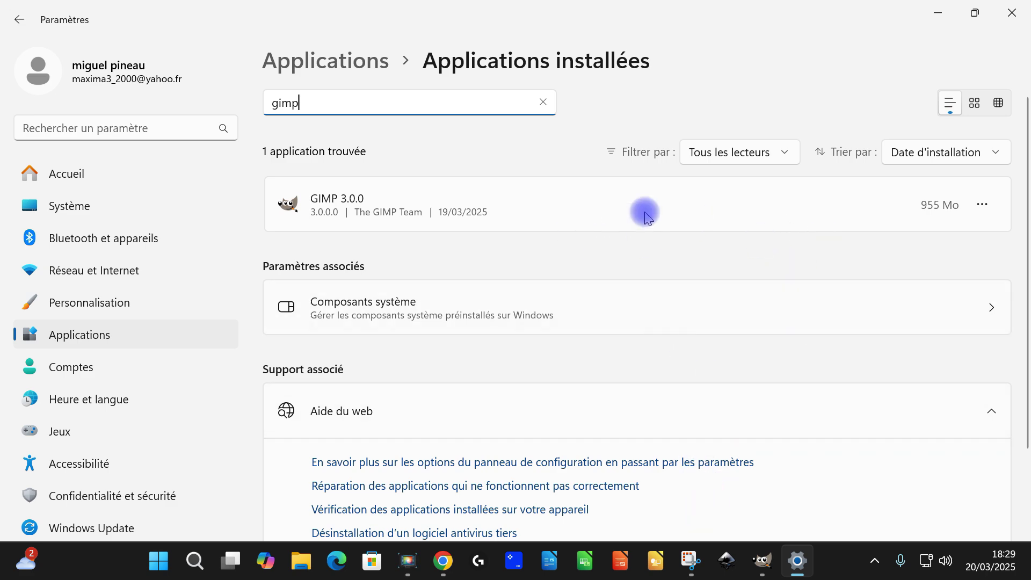
click(691, 560)
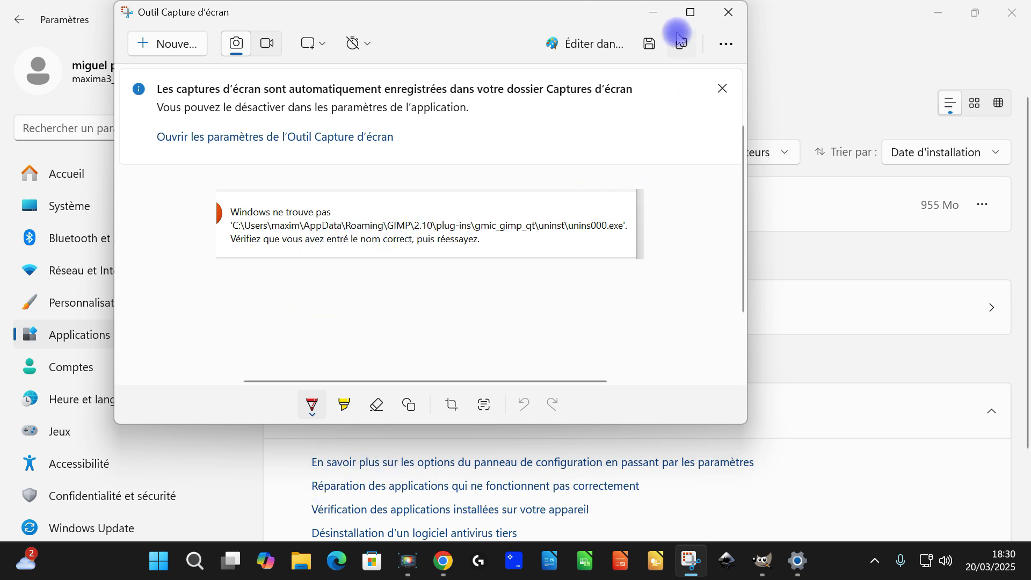
click(803, 568)
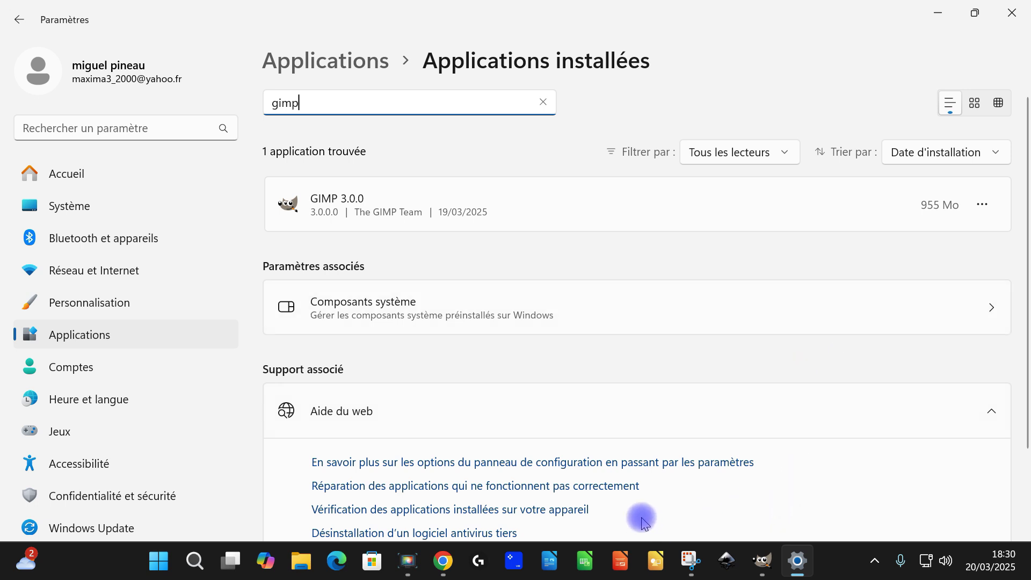
Step: Open the AppData Roaming folder through Run, browse to GIMP\2.10\plug-ins and compare it with the path in the captured error
right_click(158, 561)
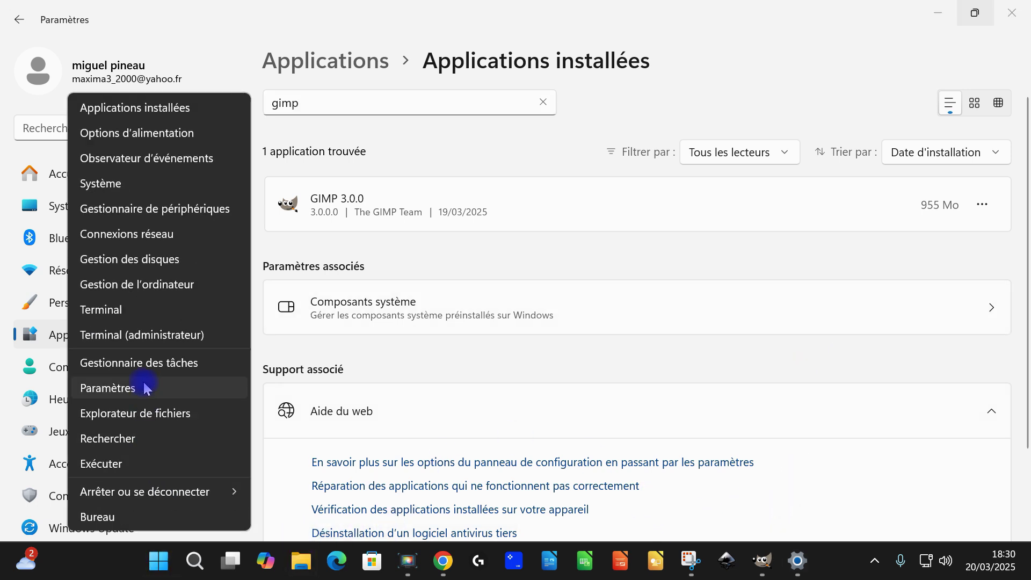
click(127, 462)
click(143, 507)
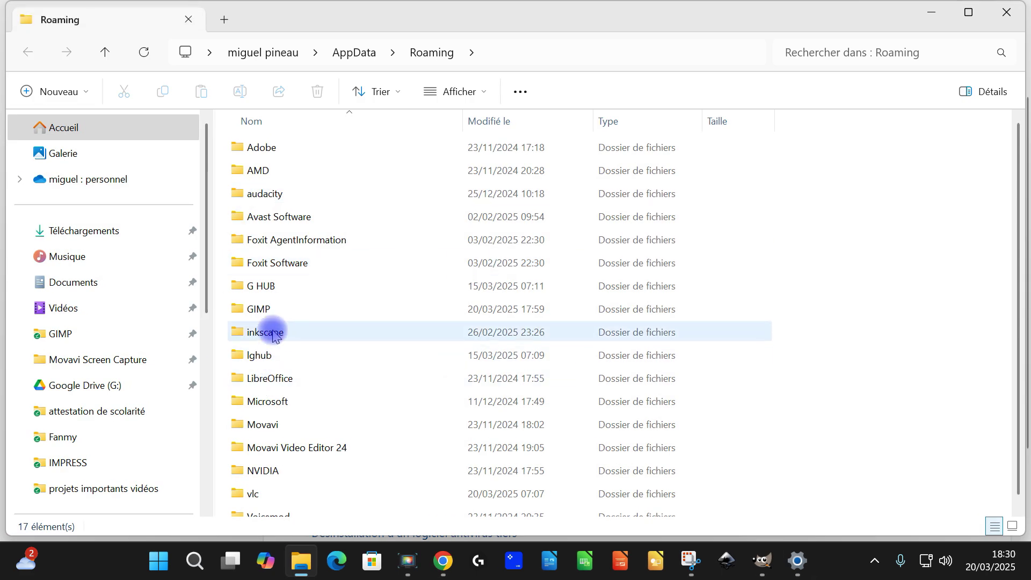
double_click(266, 310)
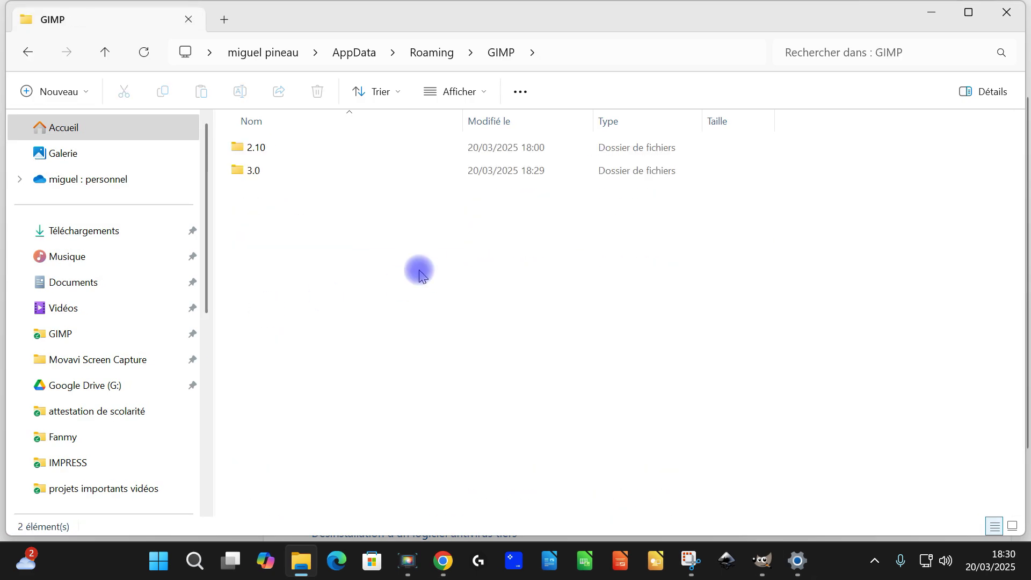
double_click(259, 153)
double_click(263, 149)
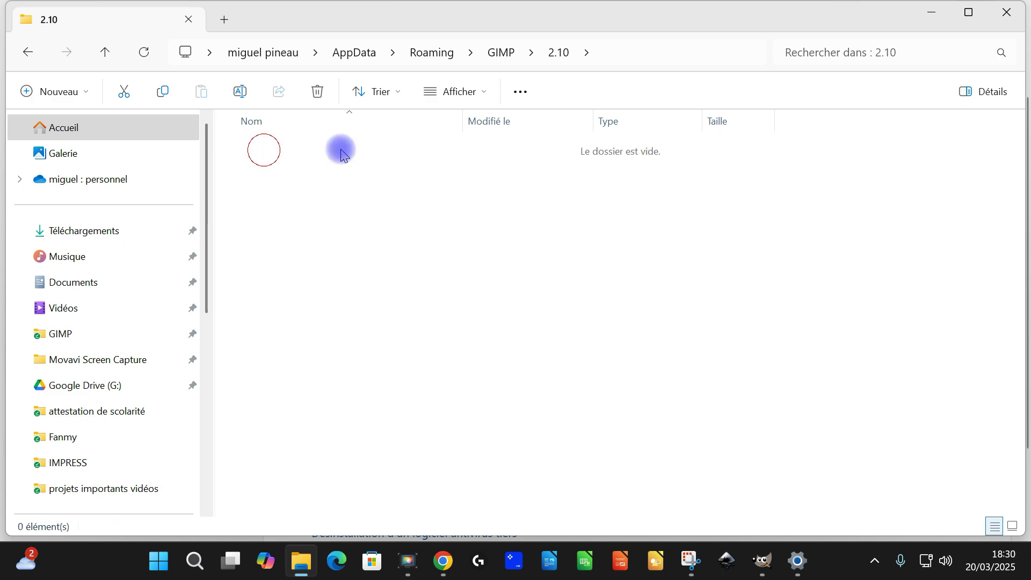
click(702, 567)
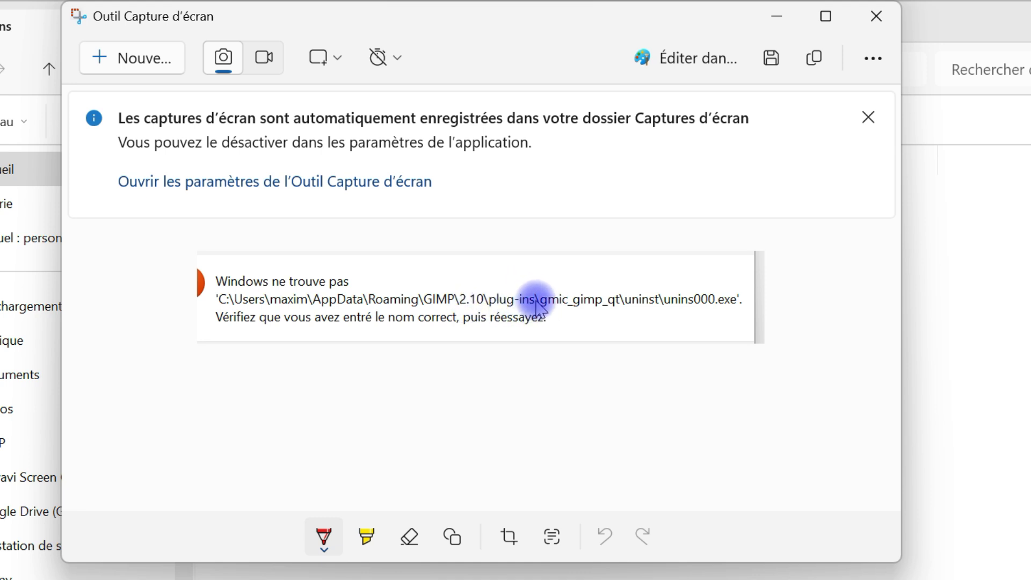
click(875, 16)
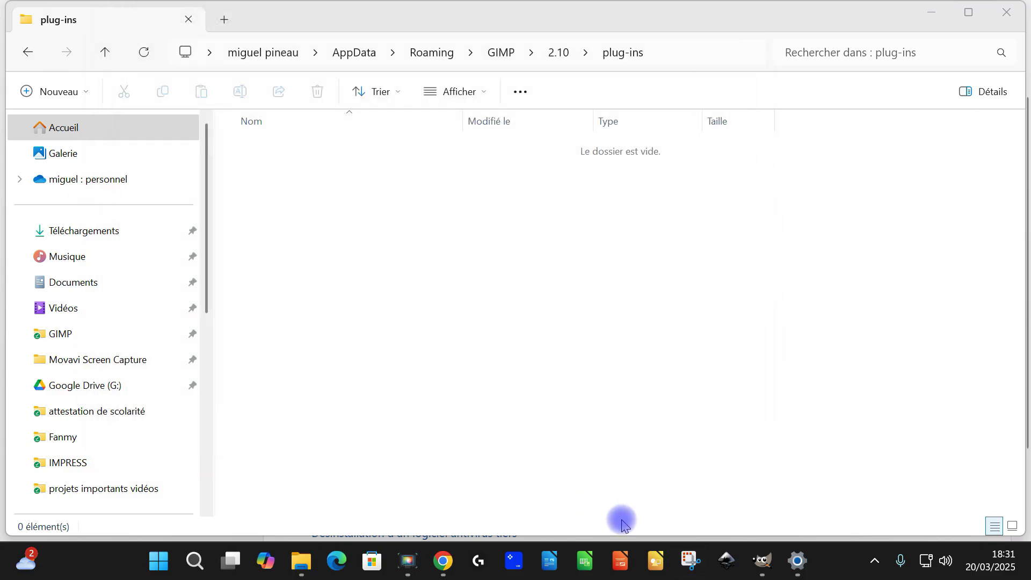
Step: Switch to the G'MIC download page in Chrome and examine the plug-in downloads for GIMP 2.10 and GIMP 3.0
click(442, 560)
scroll(711, 239, up, 10)
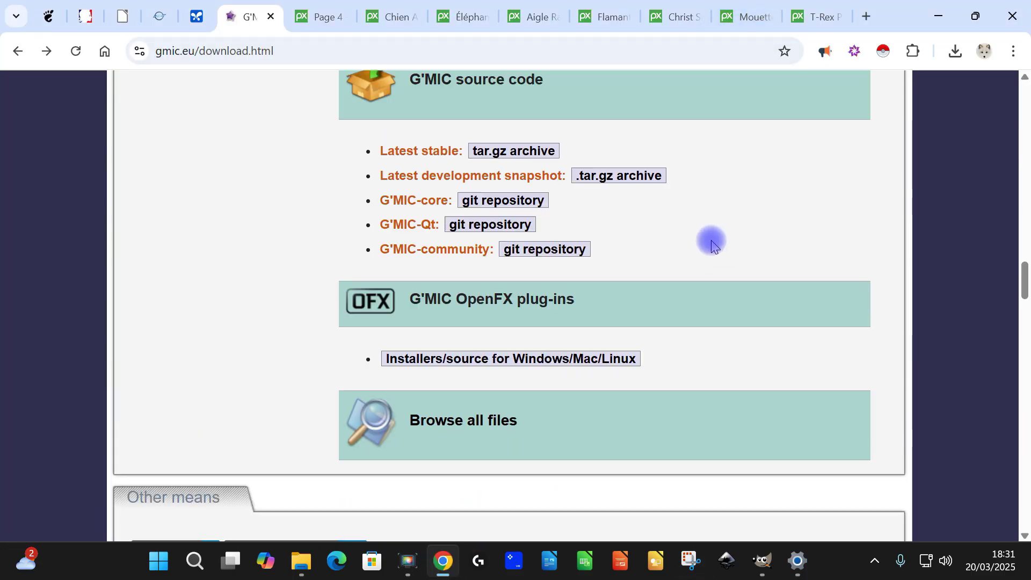
scroll(812, 212, up, 7)
scroll(827, 189, up, 15)
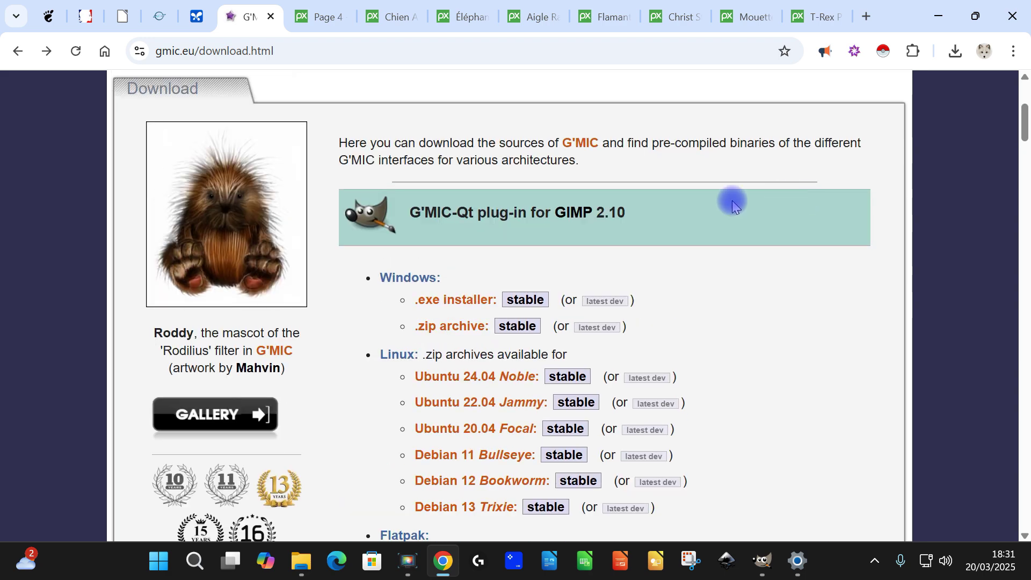
scroll(697, 359, down, 6)
scroll(782, 287, up, 6)
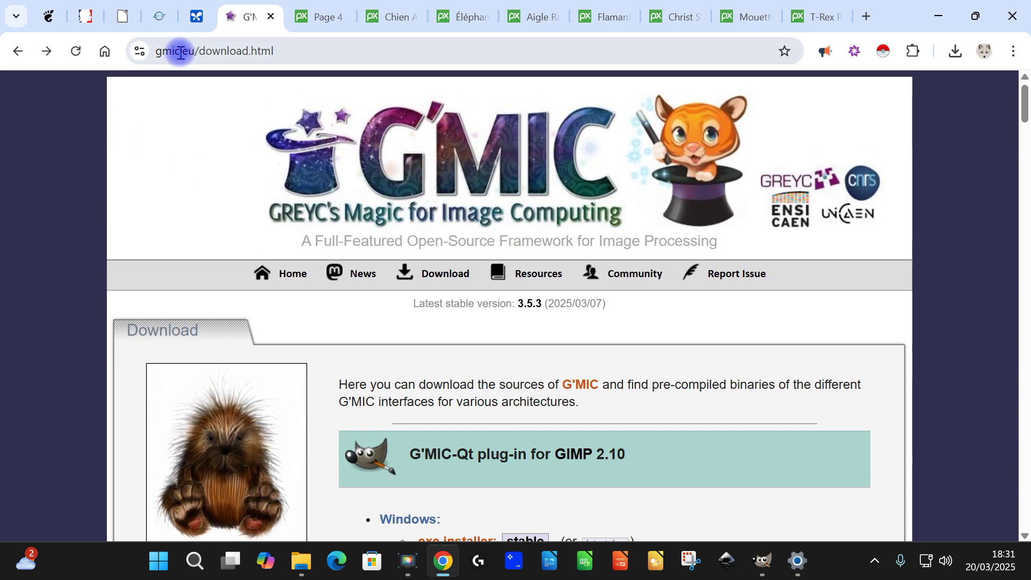
scroll(603, 246, down, 20)
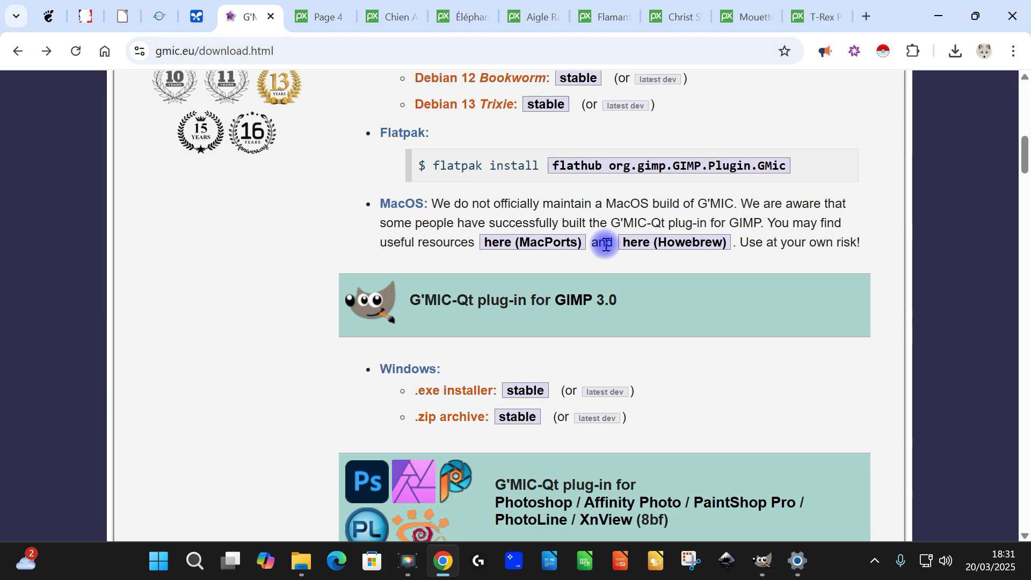
scroll(590, 229, down, 3)
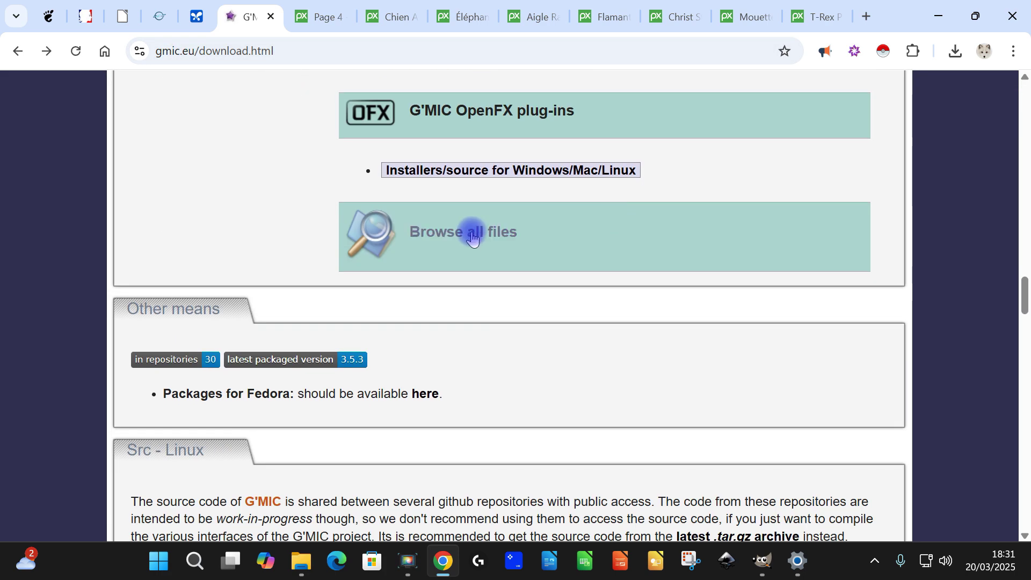
Step: Browse all G'MIC files to the windows folder, locate the 3.4.3 builds for GIMP 2.10 and check the recent downloads
click(471, 231)
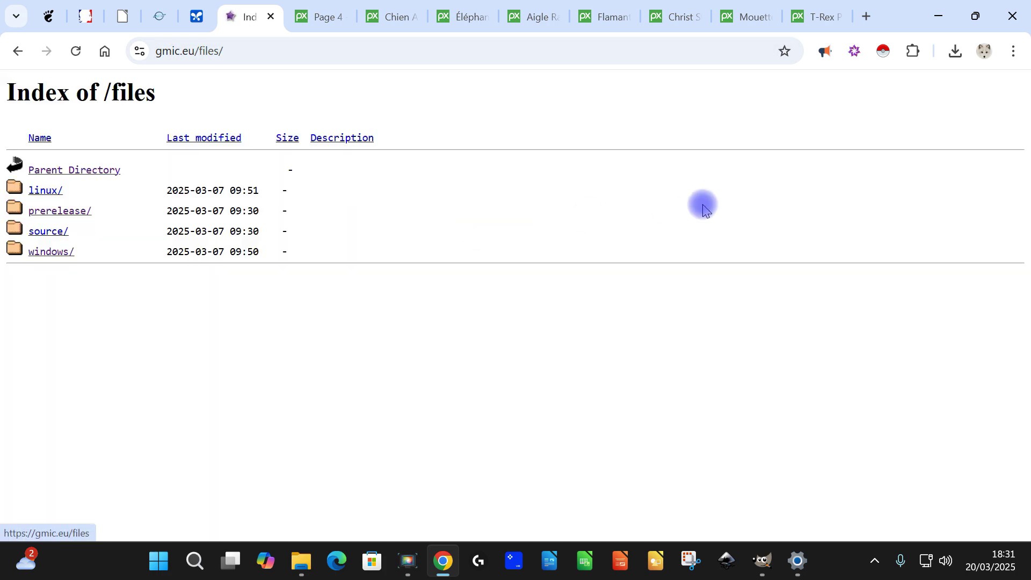
click(36, 252)
scroll(430, 256, down, 15)
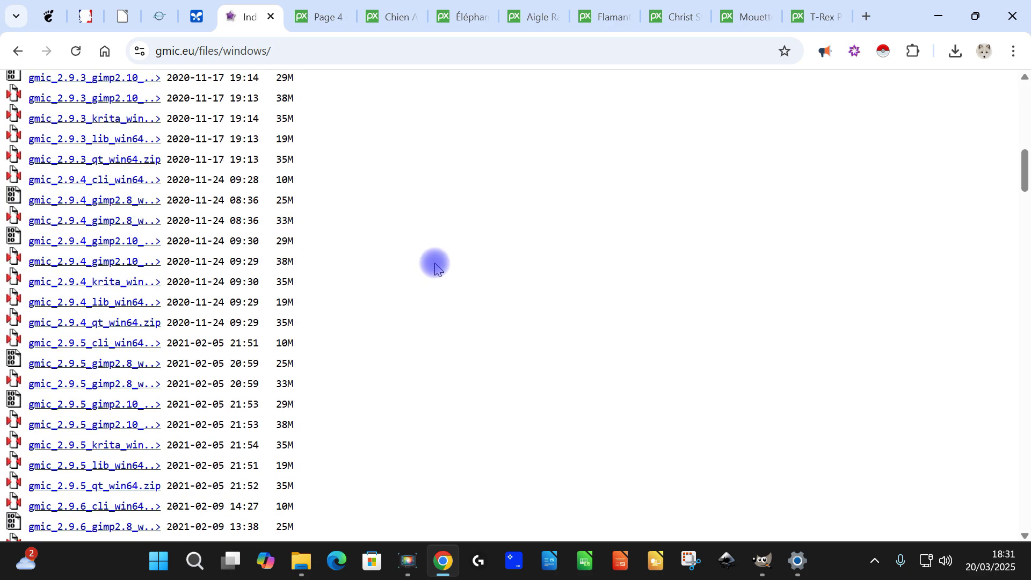
scroll(435, 267, down, 14)
scroll(569, 317, down, 4)
scroll(483, 327, down, 15)
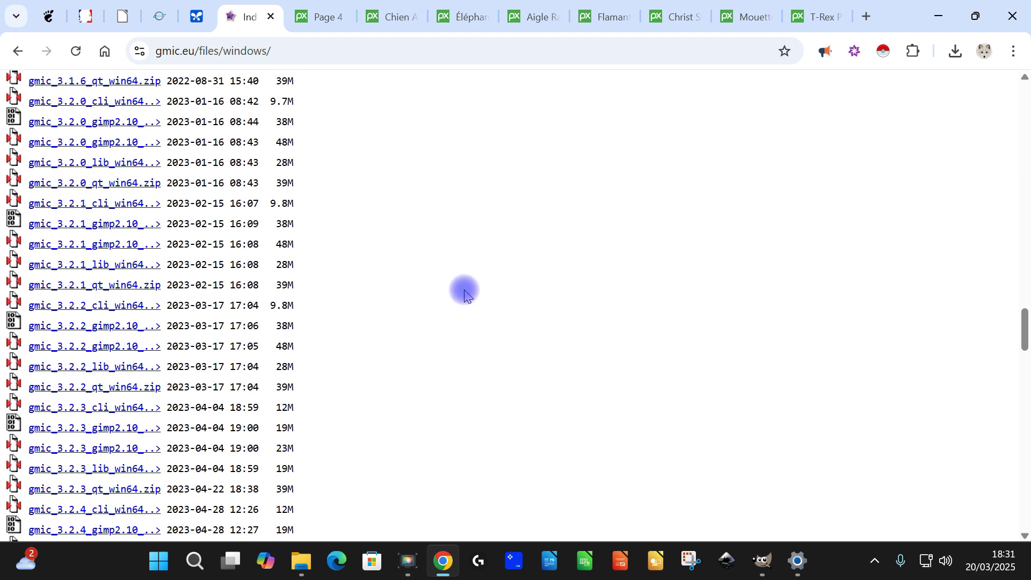
scroll(382, 338, down, 20)
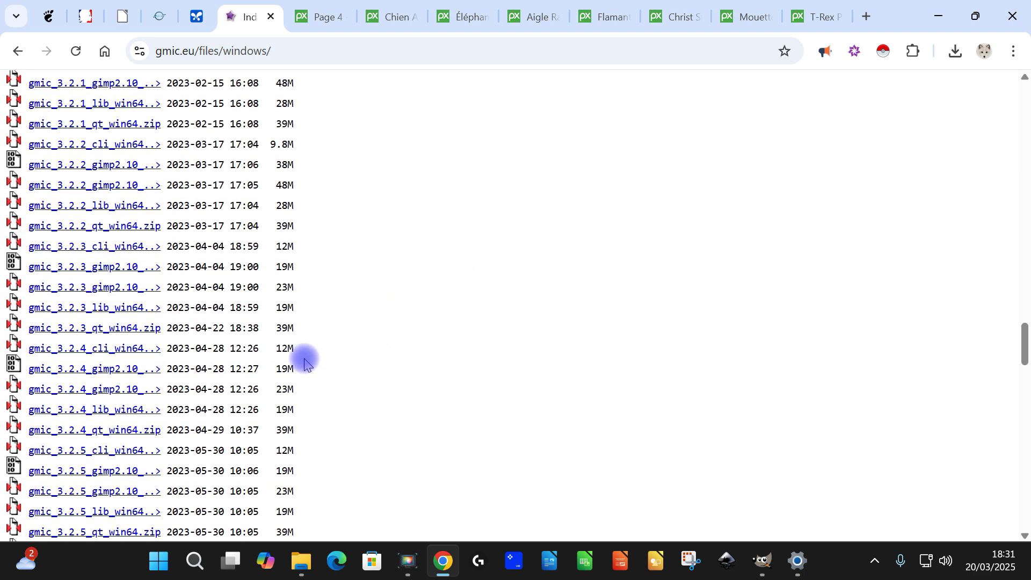
scroll(153, 395, down, 3)
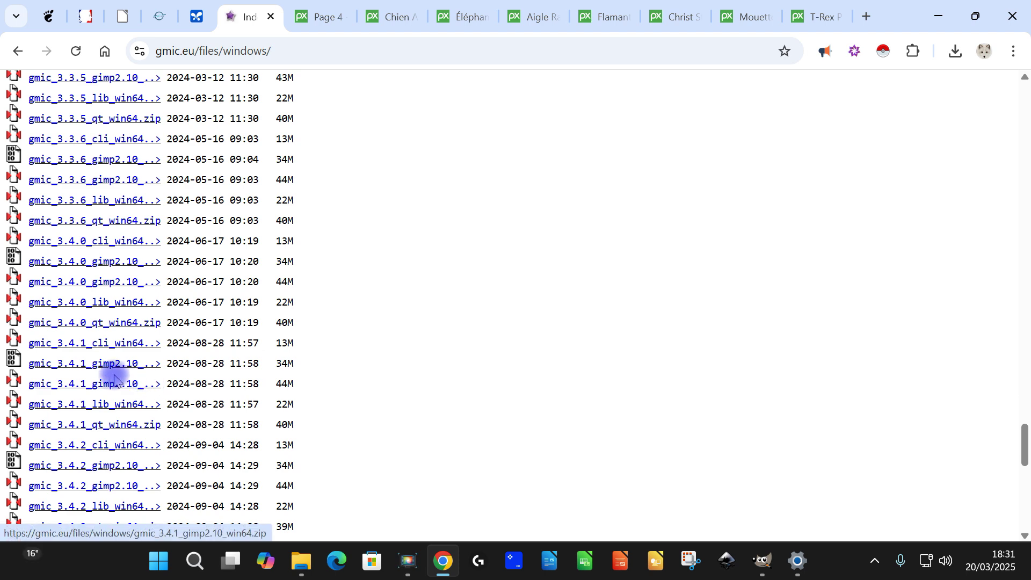
scroll(97, 428, down, 6)
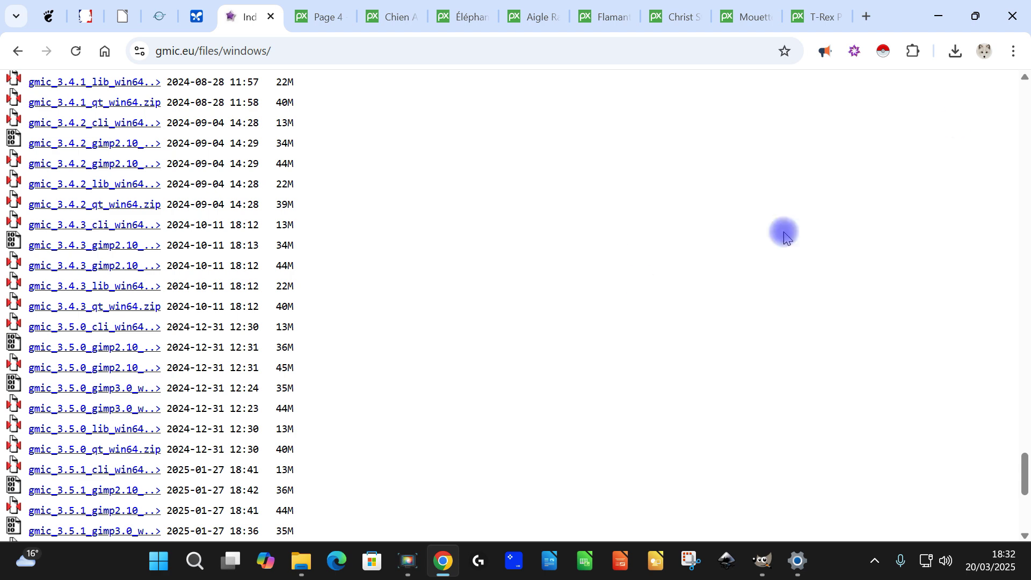
click(955, 51)
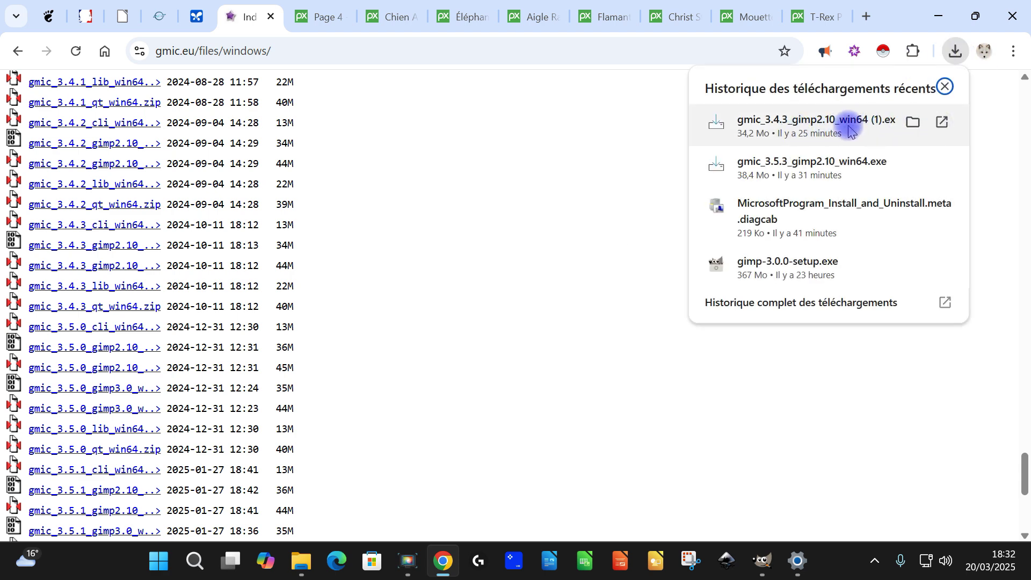
click(507, 322)
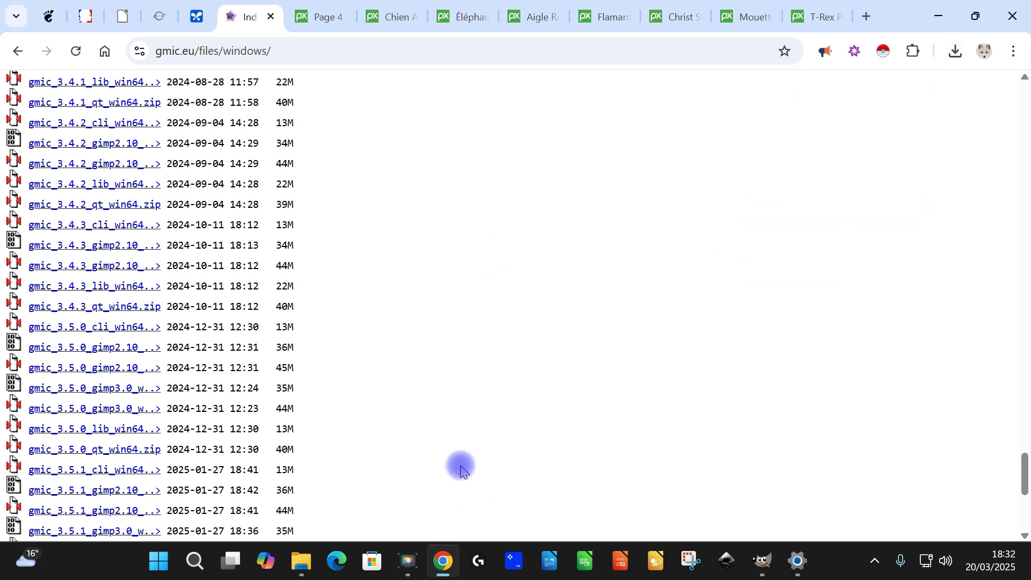
Step: Switch to File Explorer and inspect the 3.0 and 2.10\plug-ins folders under AppData\Roaming\GIMP
click(301, 562)
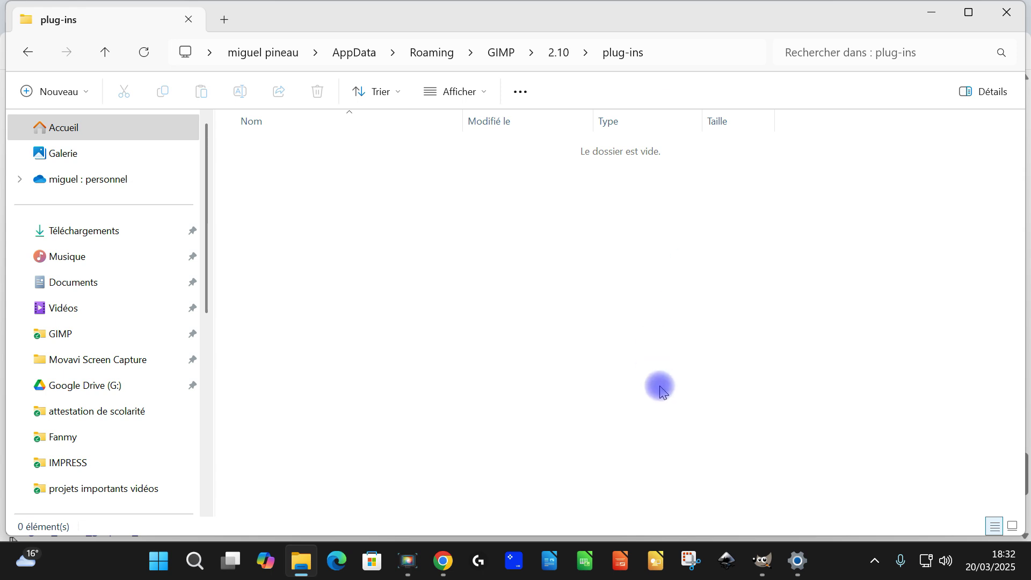
click(559, 54)
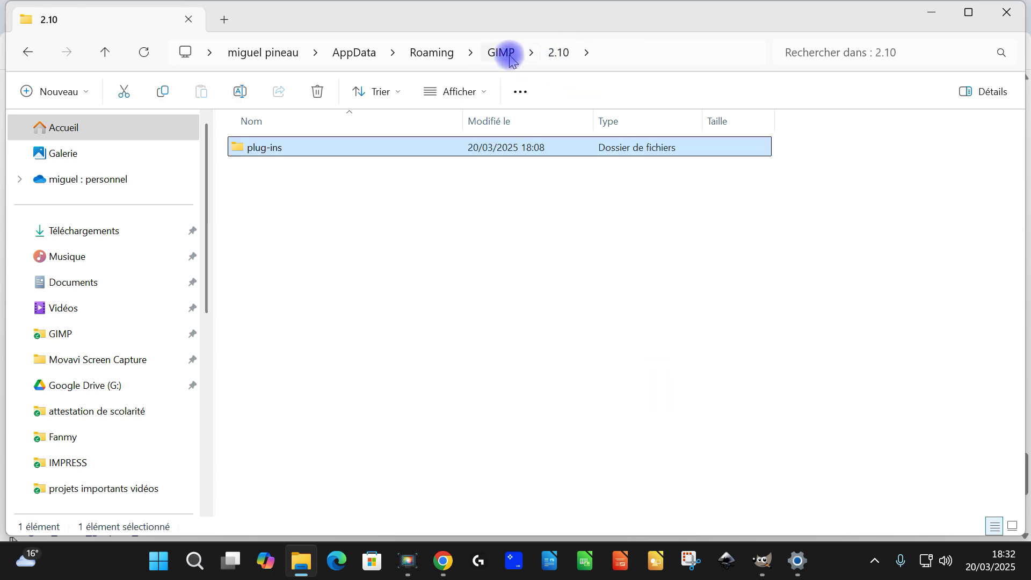
click(505, 54)
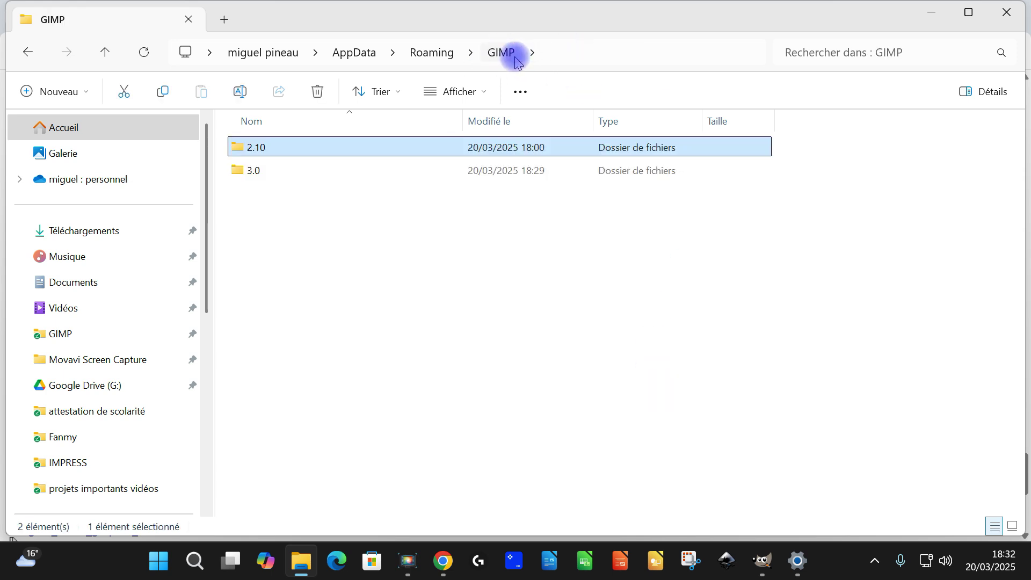
double_click(253, 171)
click(497, 51)
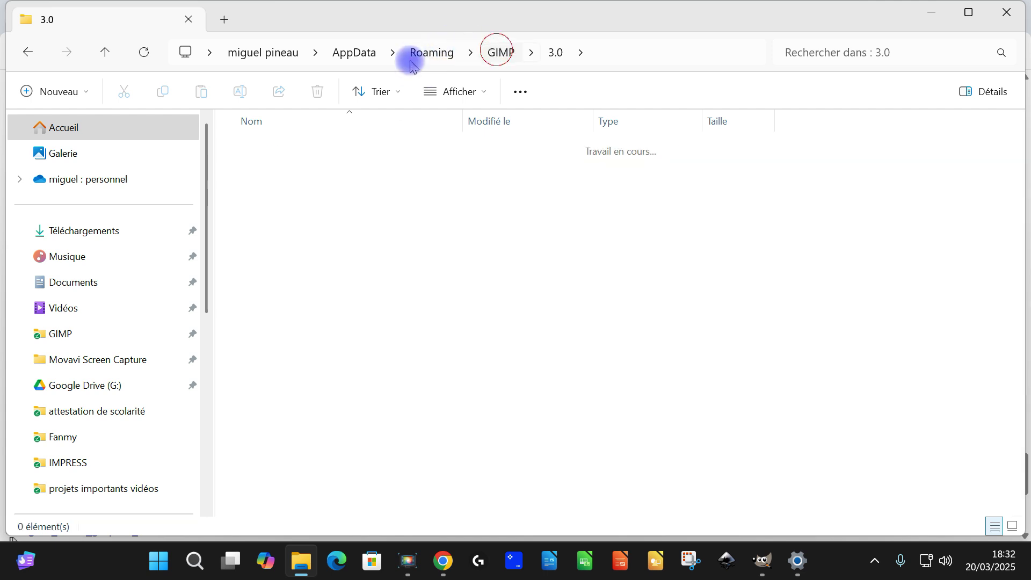
double_click(288, 143)
double_click(320, 153)
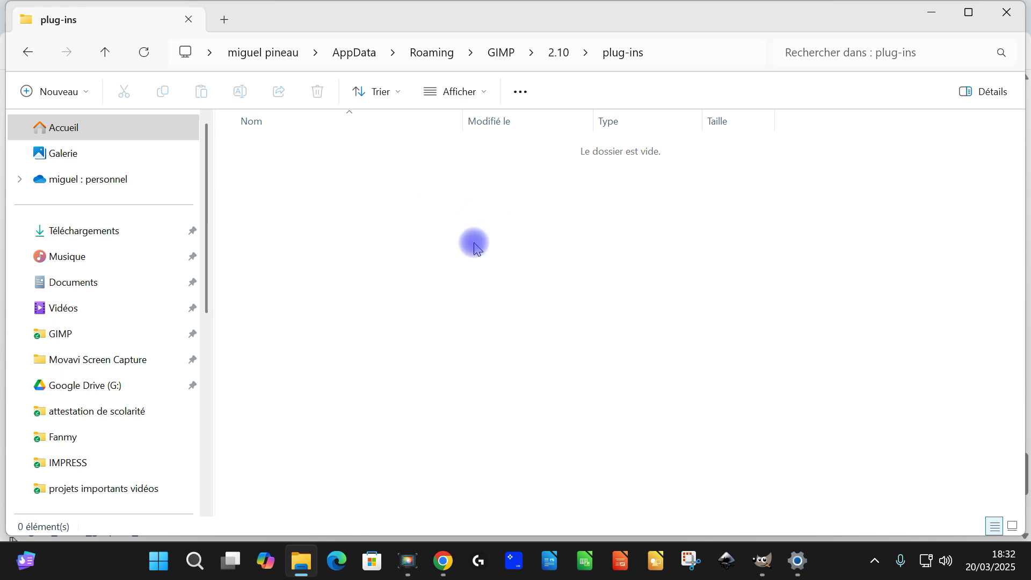
Step: Delete the 2.10 folder from AppData\Roaming\GIMP and close the File Explorer window
click(494, 53)
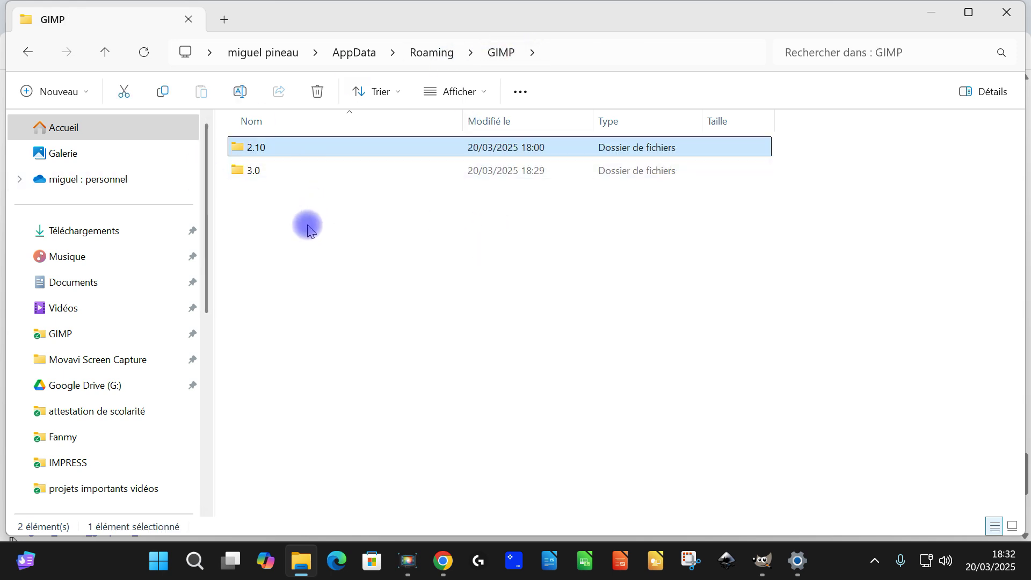
key(Delete)
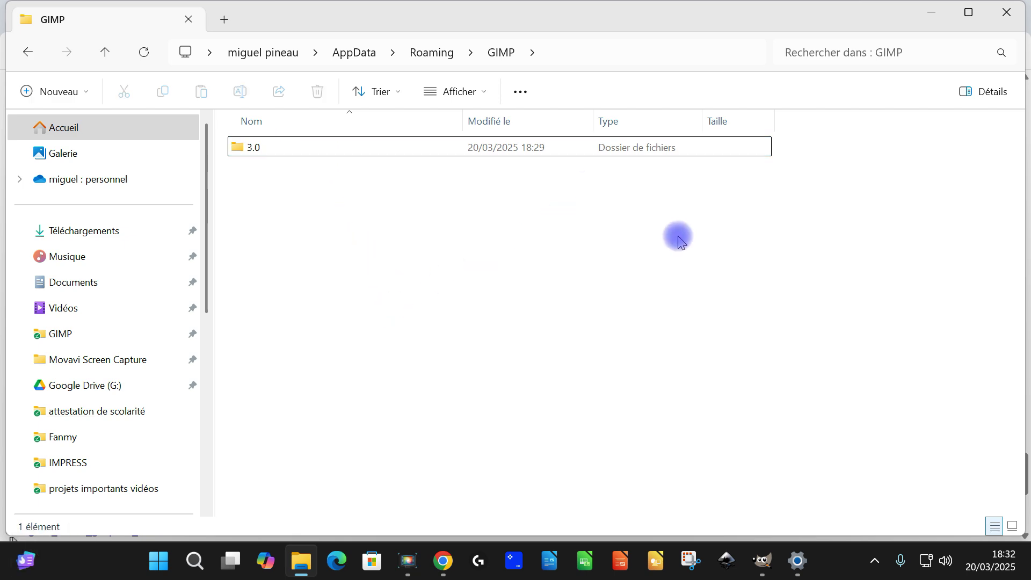
click(1007, 12)
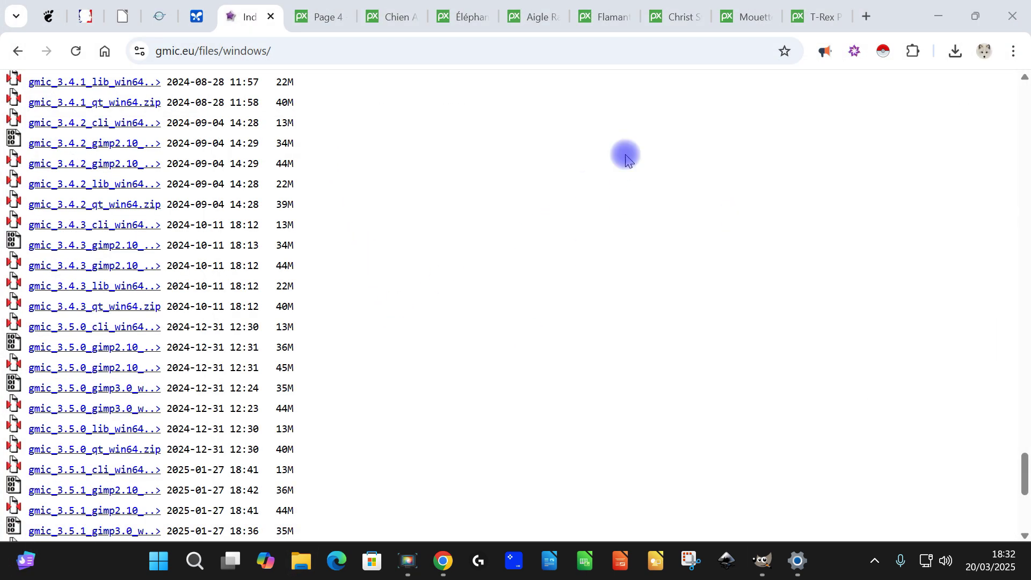
Step: Leave the G'MIC file index, visit the G'MIC home page and open the Download page from it
scroll(658, 263, up, 10)
click(29, 53)
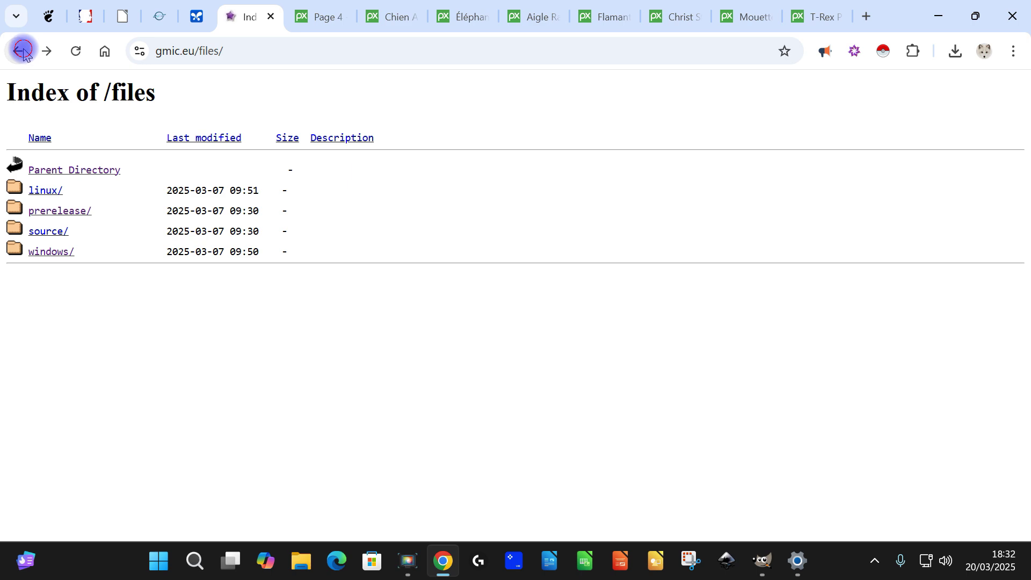
click(21, 52)
scroll(989, 386, up, 20)
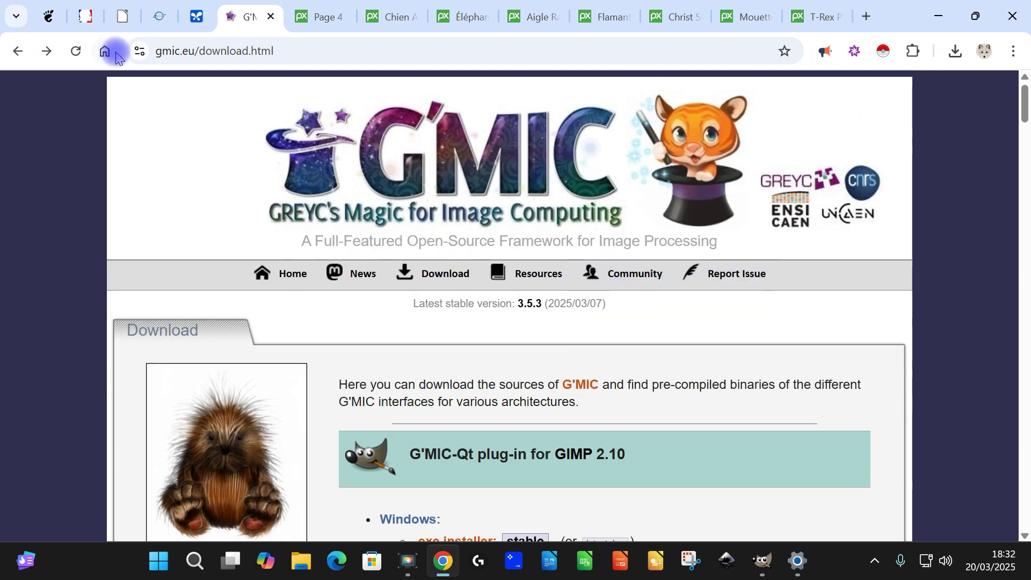
click(290, 273)
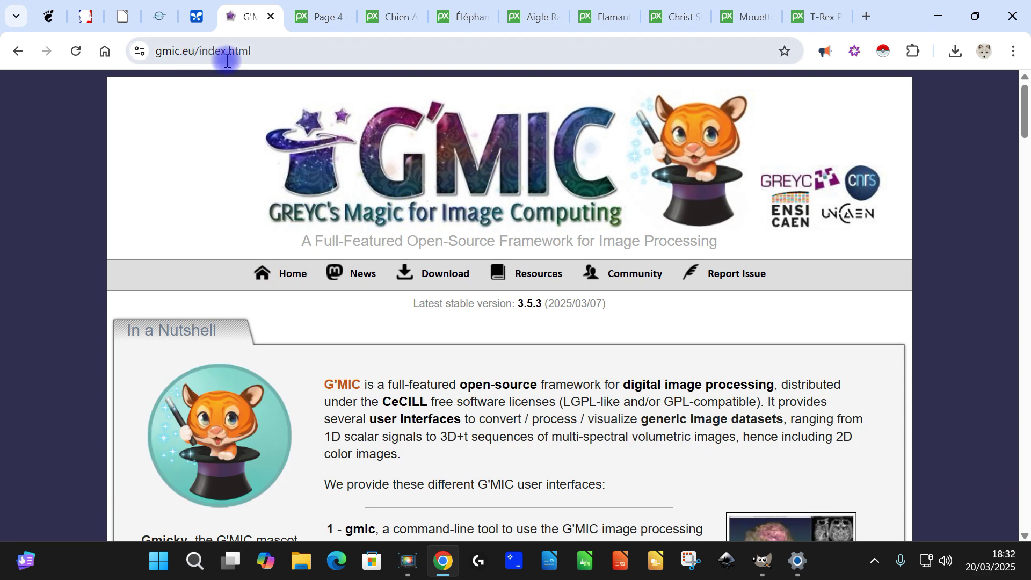
click(456, 276)
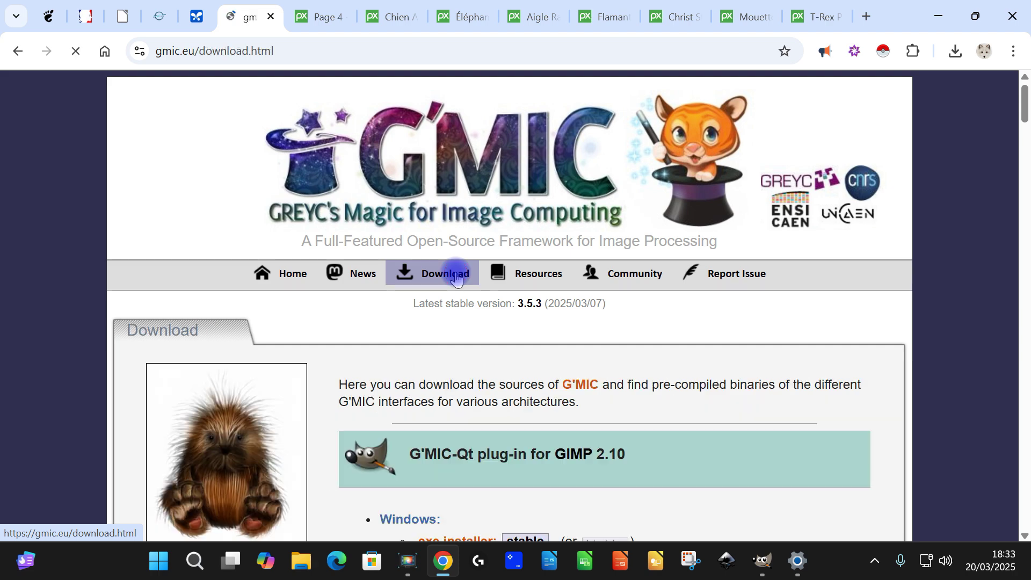
Step: Compare the G'MIC-Qt plug-in sections for GIMP 2.10 and GIMP 3.0, highlighting each heading
scroll(484, 322, down, 3)
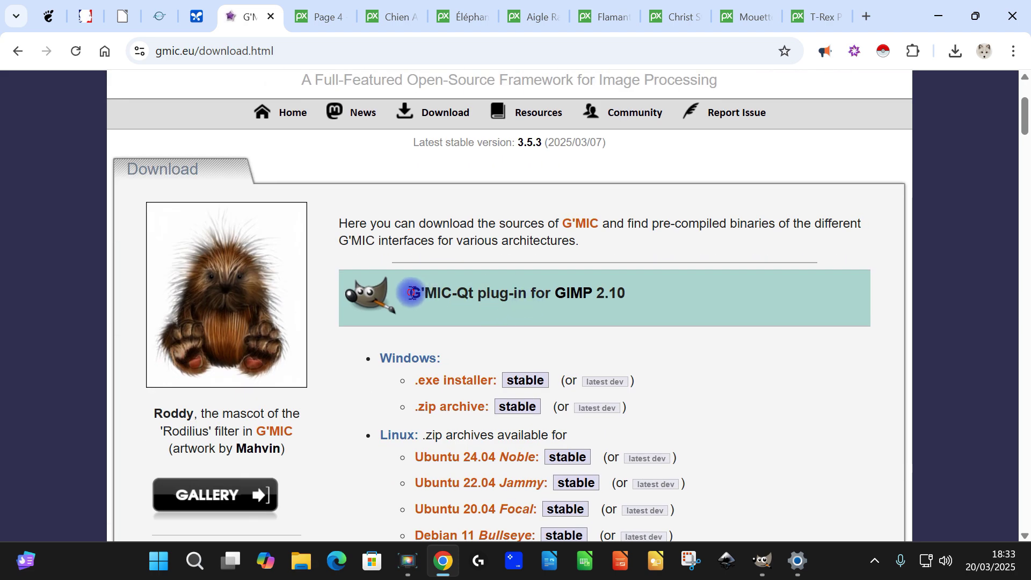
drag(411, 293, 669, 288)
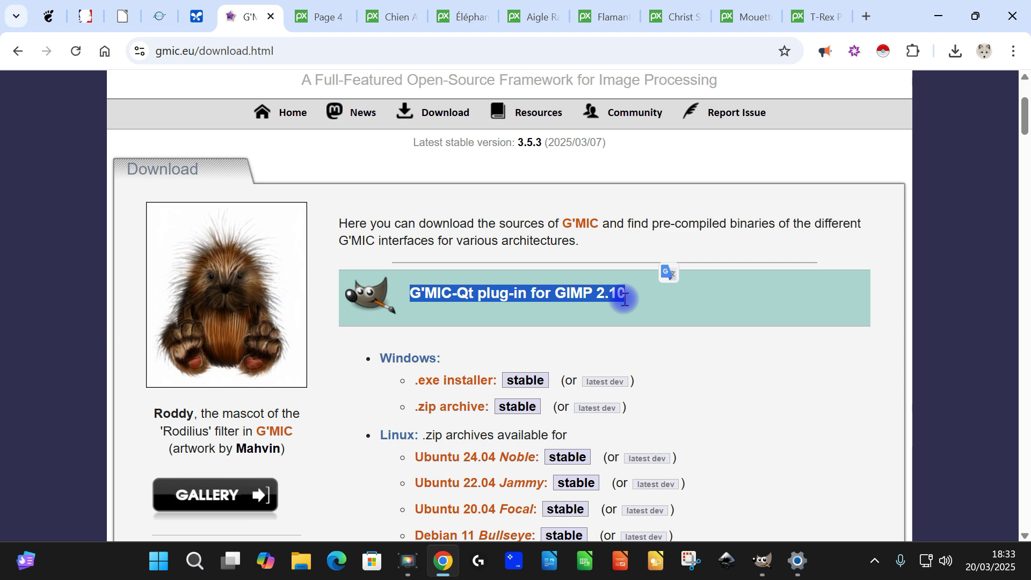
scroll(720, 310, down, 6)
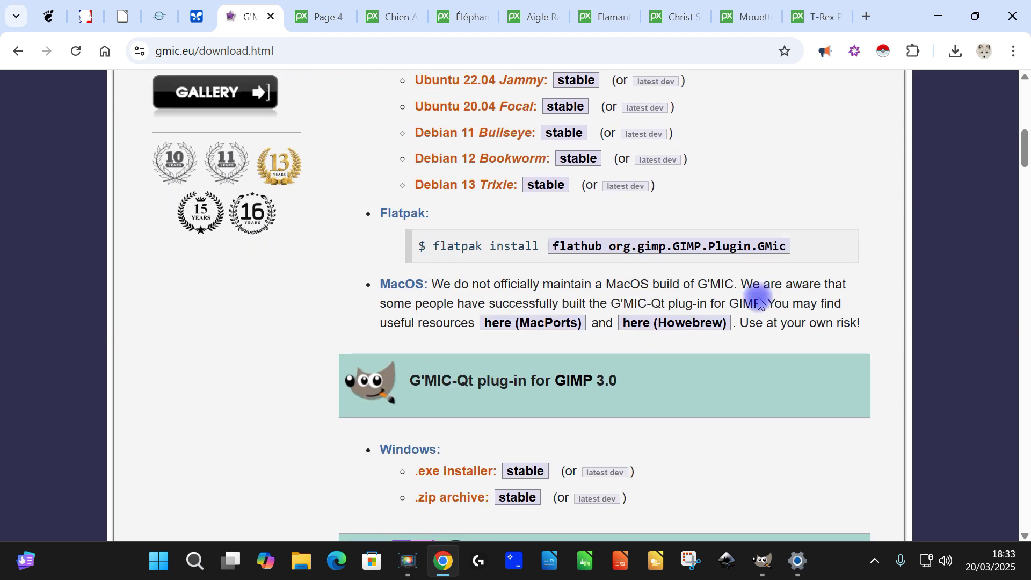
drag(411, 379, 619, 382)
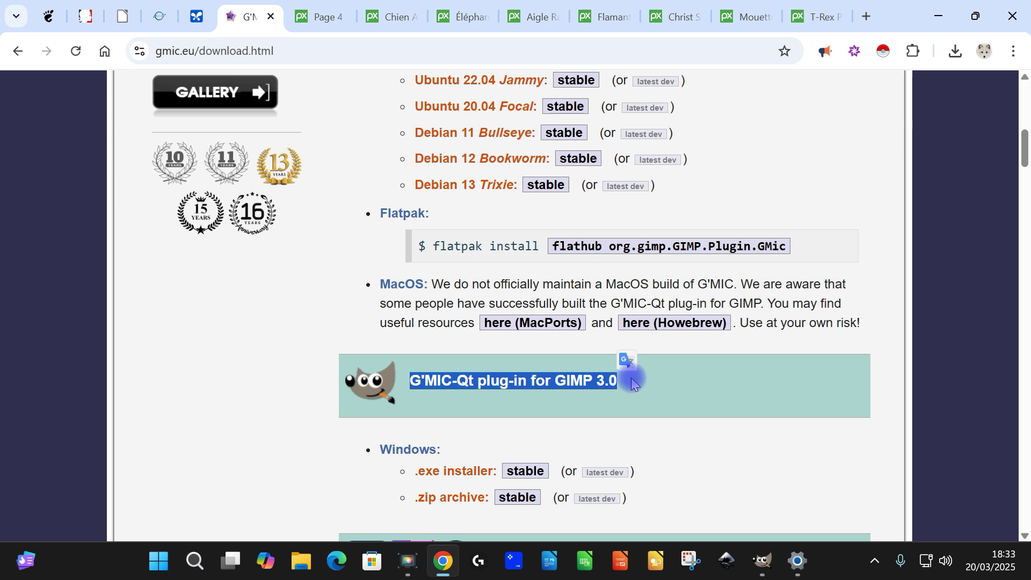
click(633, 382)
Step: Download the stable Windows .zip archive of G'MIC-Qt for GIMP 3.0 and save it as gmic_3.5.3_gimp3.0_win64 in Téléchargements
scroll(759, 392, down, 3)
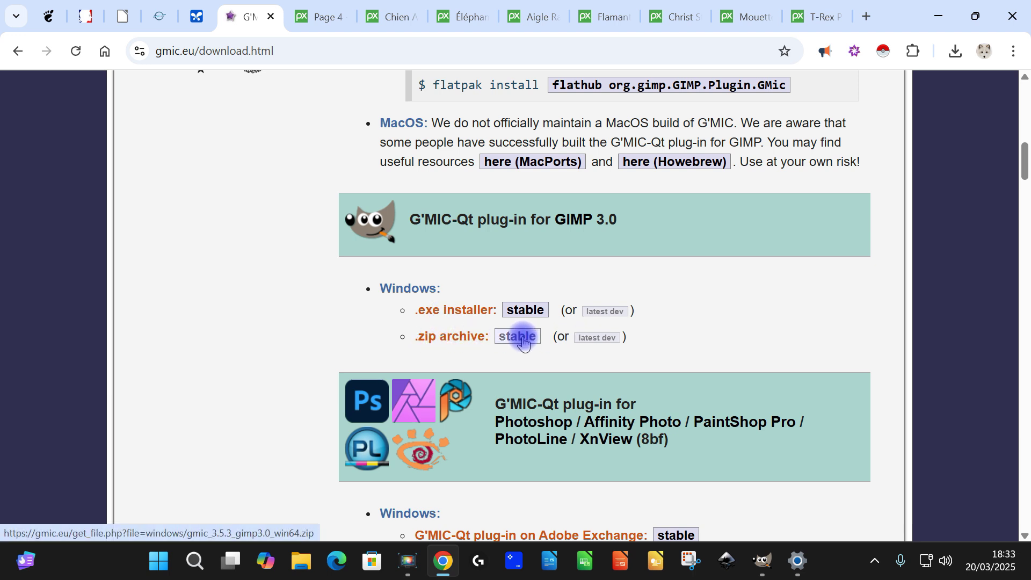
click(522, 339)
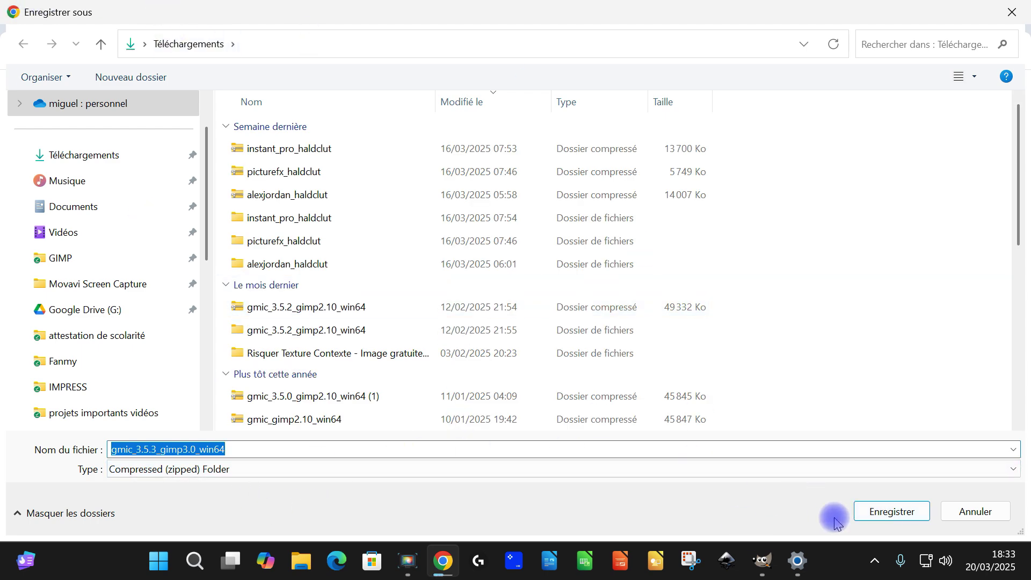
click(878, 508)
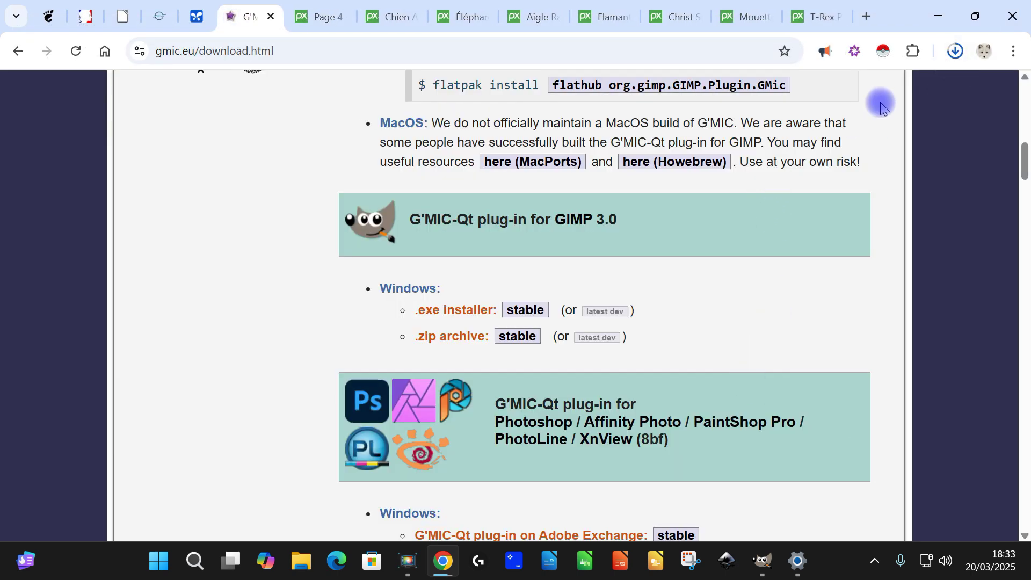
Step: Switch to GIMP and open the Préférences dialog
click(759, 561)
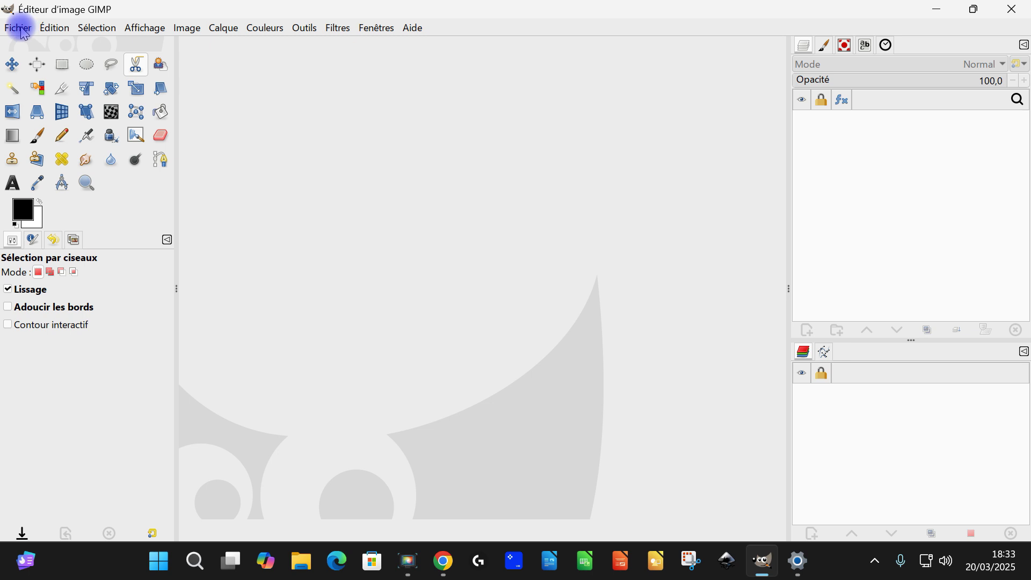
click(54, 28)
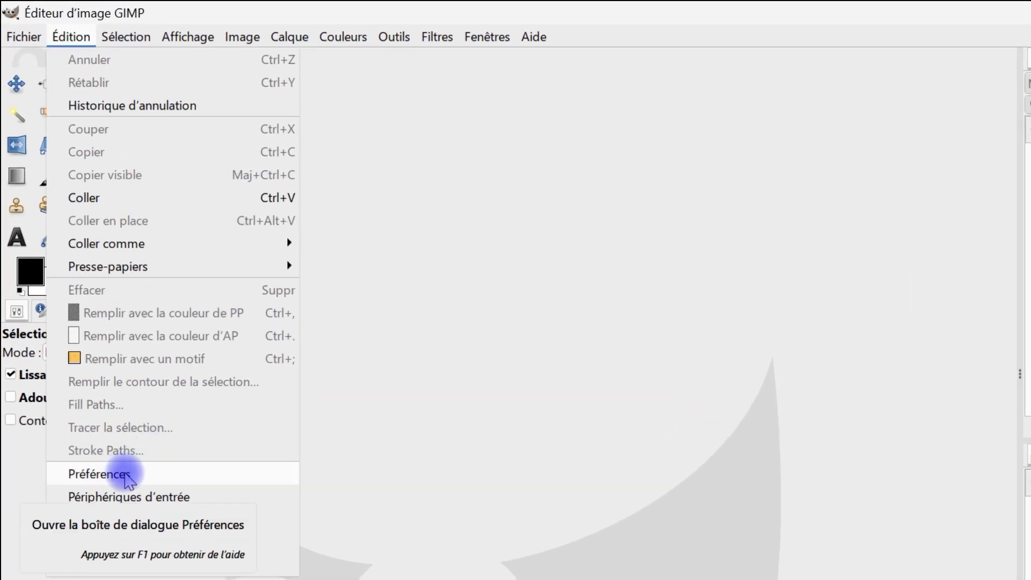
click(126, 475)
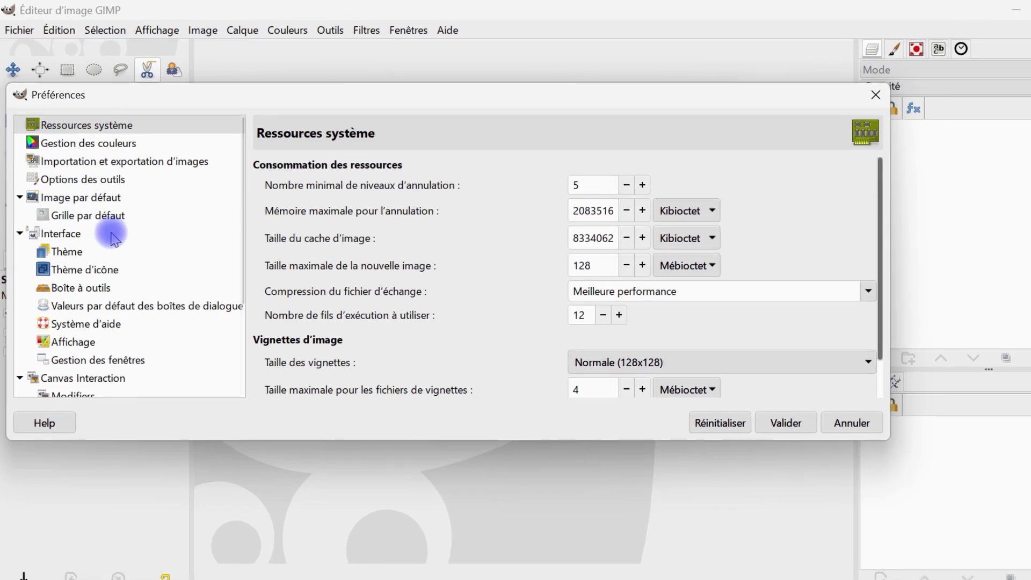
Step: Expand the Dossiers category in Préférences and show the Greffons folder settings
scroll(112, 239, down, 5)
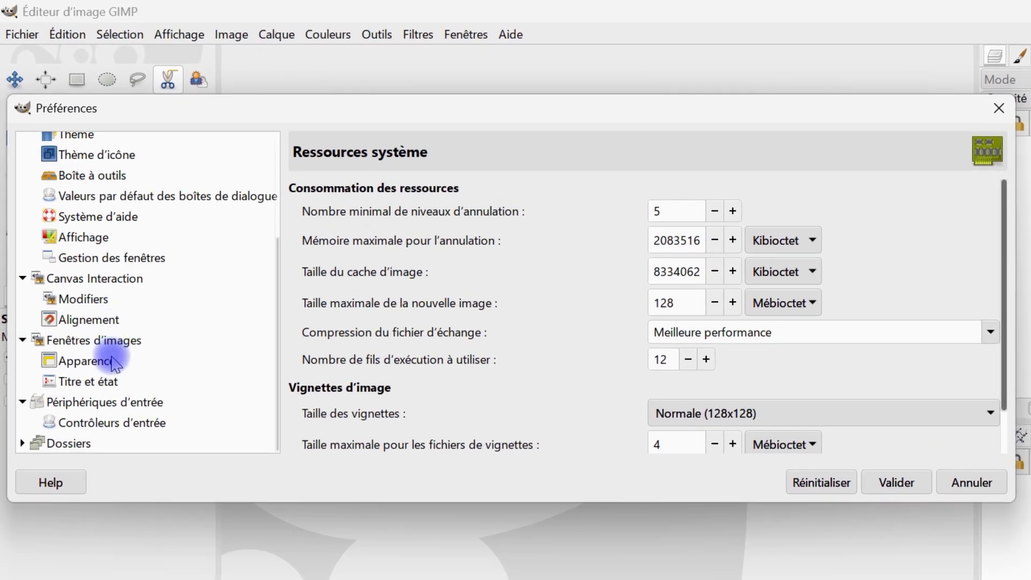
scroll(90, 234, up, 1)
scroll(105, 260, down, 2)
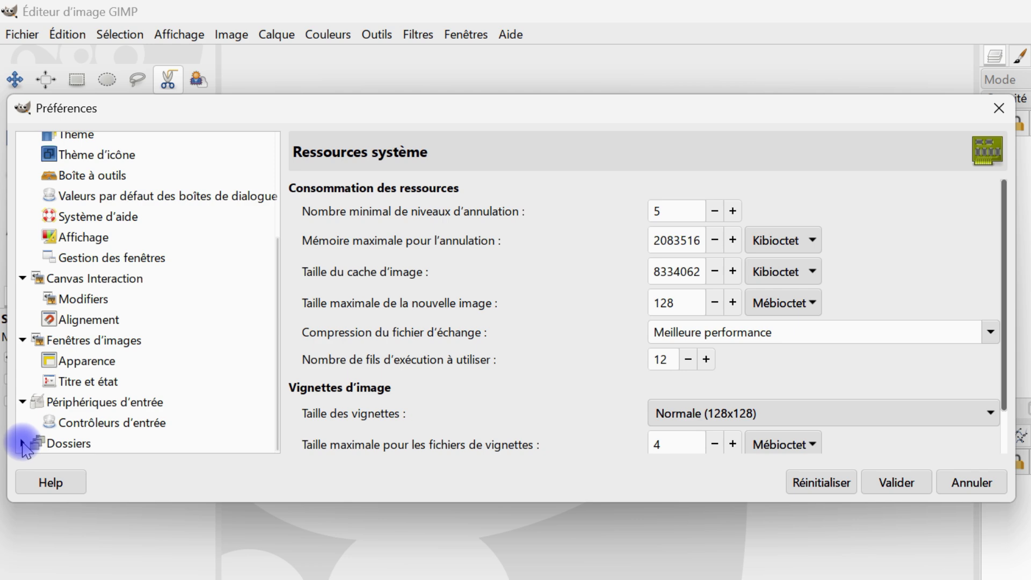
click(23, 444)
scroll(117, 398, down, 3)
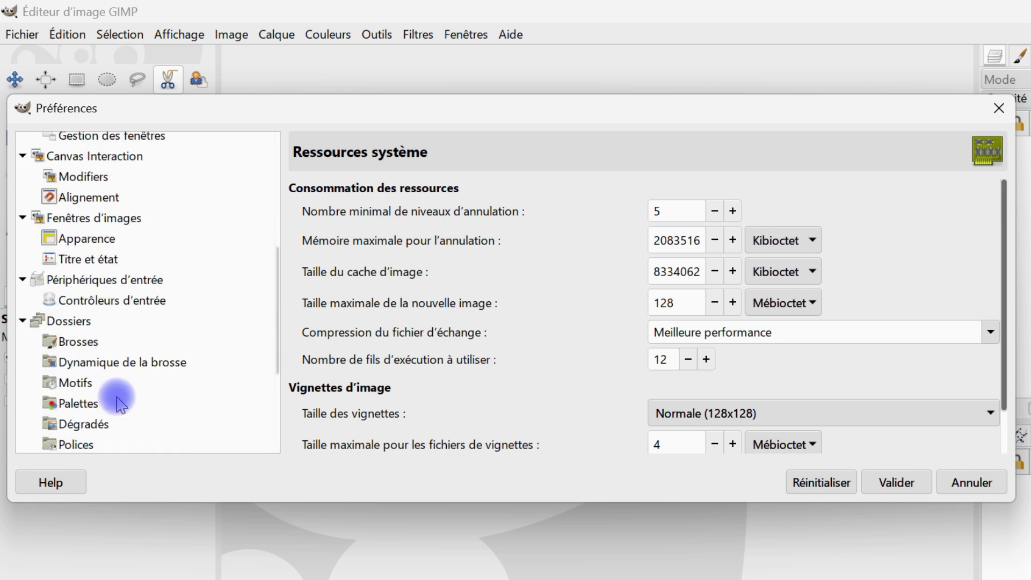
click(23, 322)
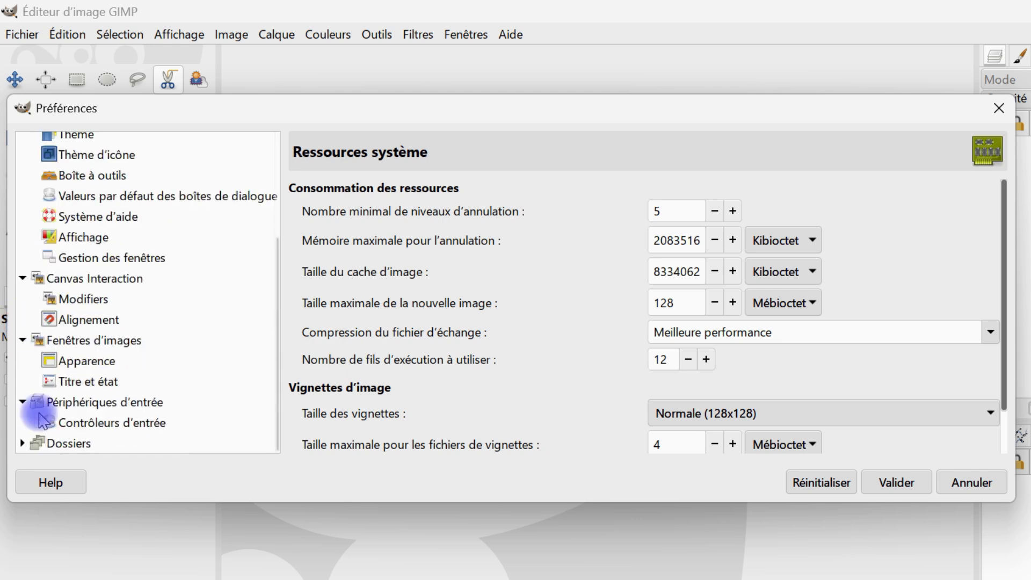
click(22, 440)
scroll(183, 321, down, 4)
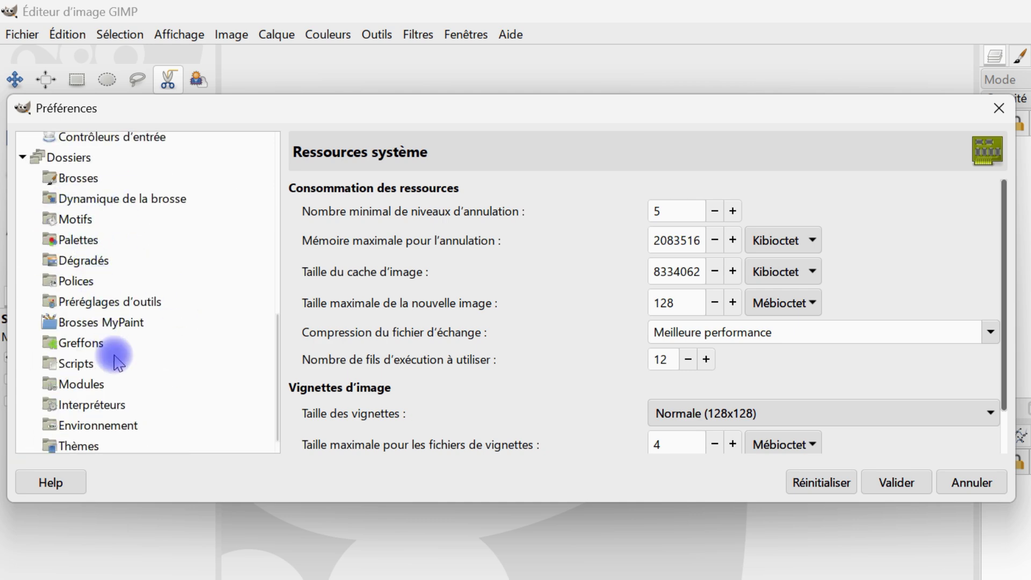
scroll(110, 349, down, 1)
click(91, 327)
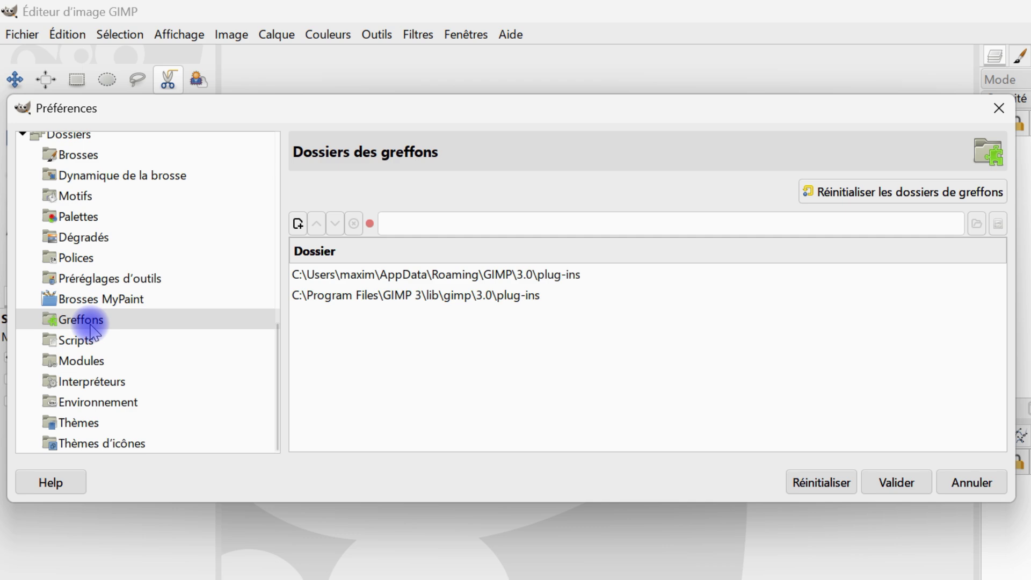
Step: Show the AppData\Roaming\GIMP\3.0\plug-ins location in the file manager and open that plug-ins folder
click(406, 277)
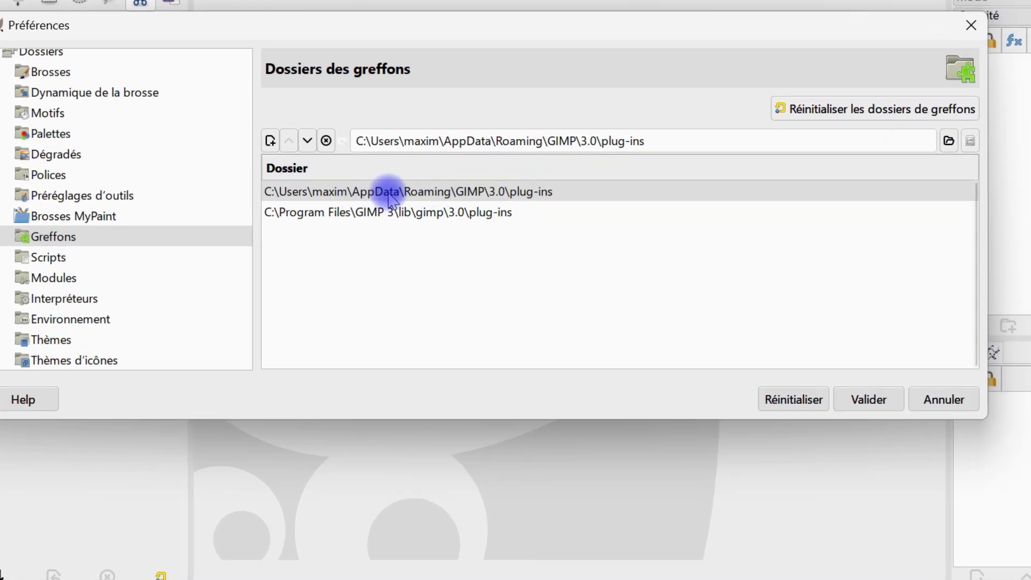
click(971, 141)
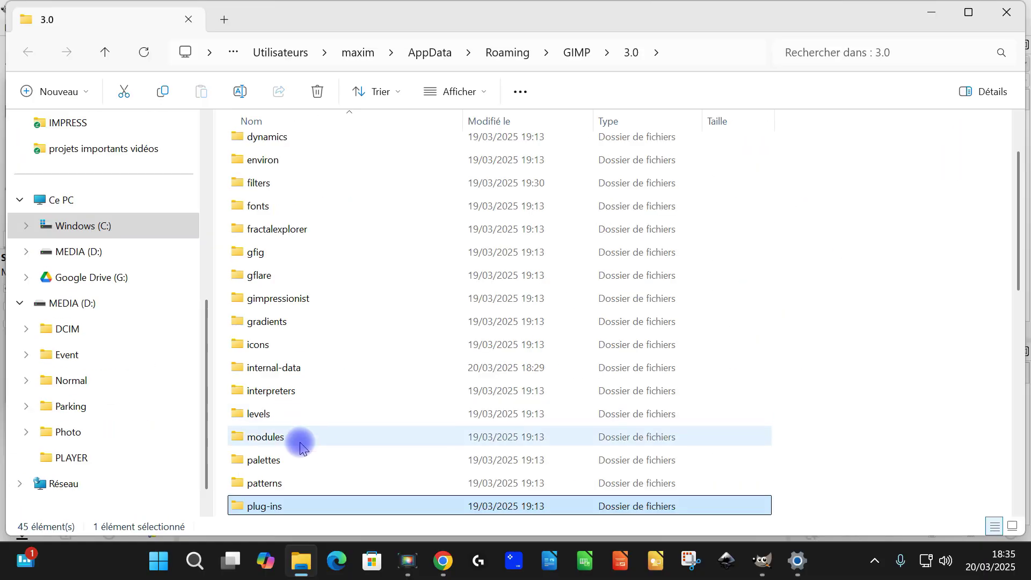
double_click(275, 508)
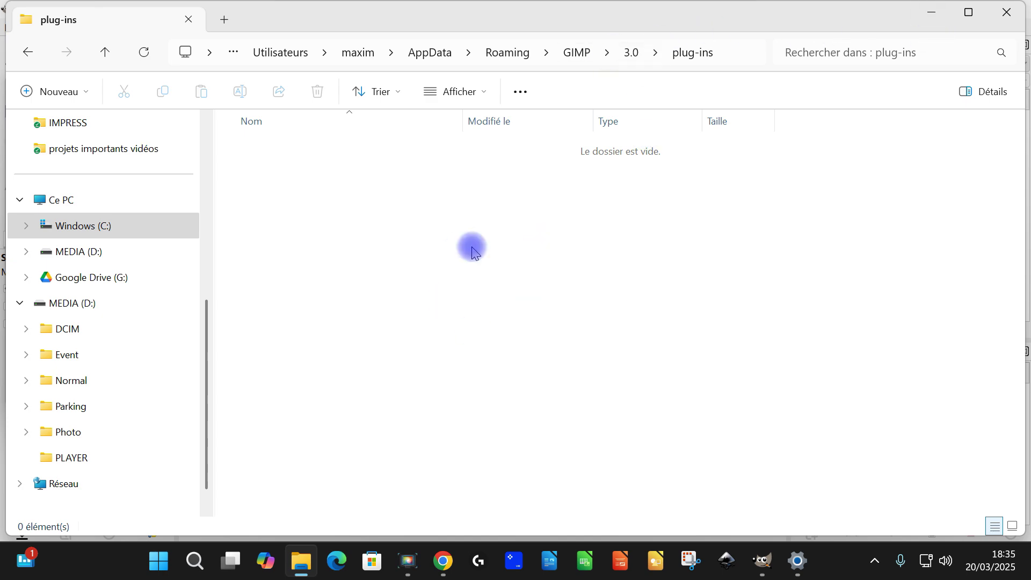
Step: Open the Téléchargements folder in a new window and select the gmic_3.5.3_gimp3.0_win64 archive
scroll(129, 349, up, 5)
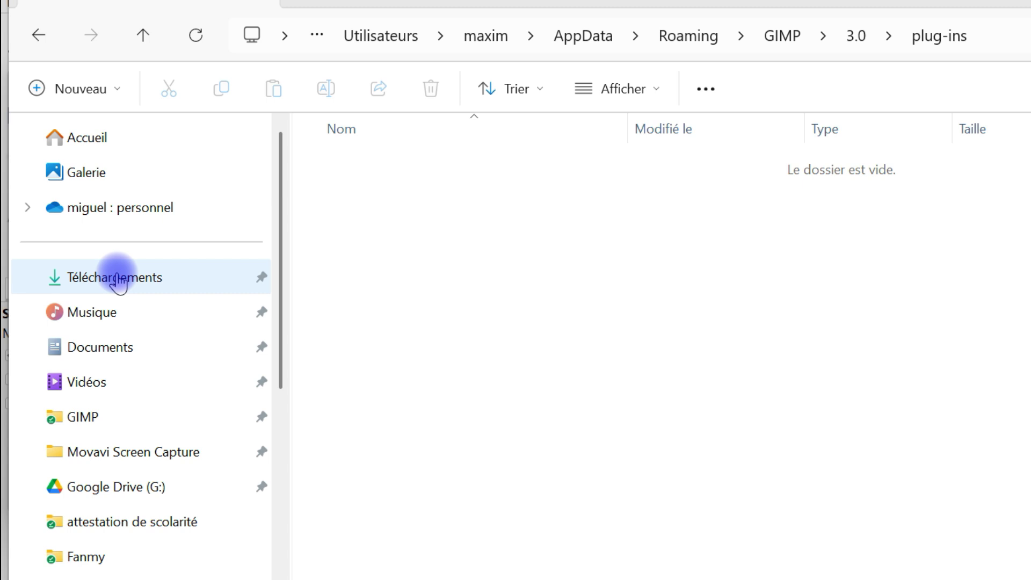
right_click(116, 278)
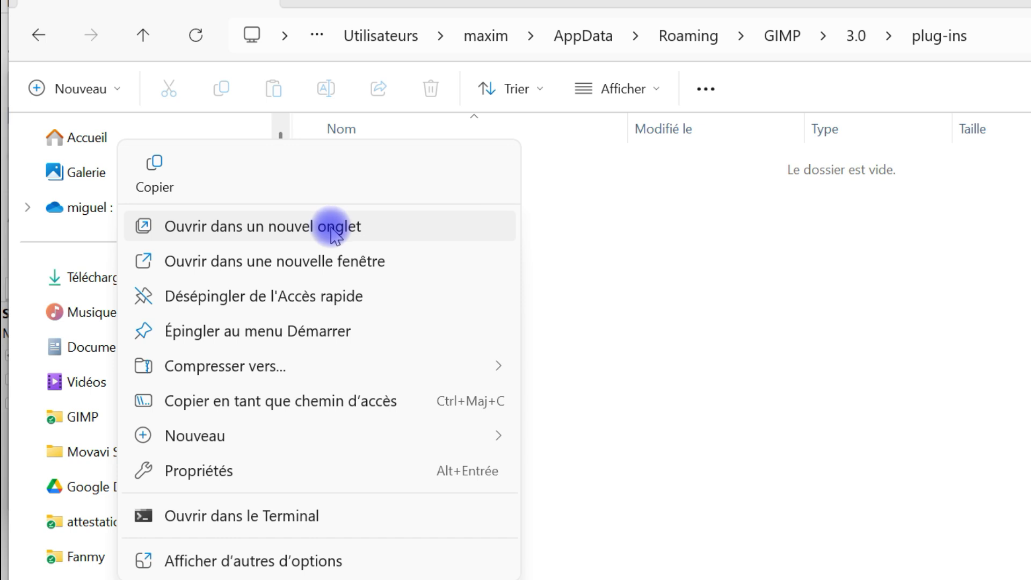
click(338, 264)
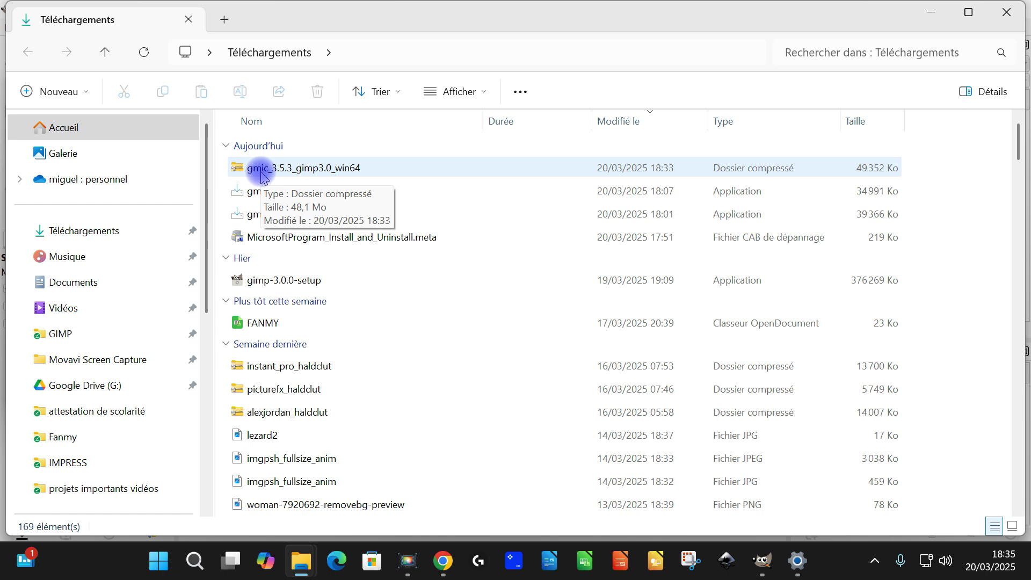
click(304, 167)
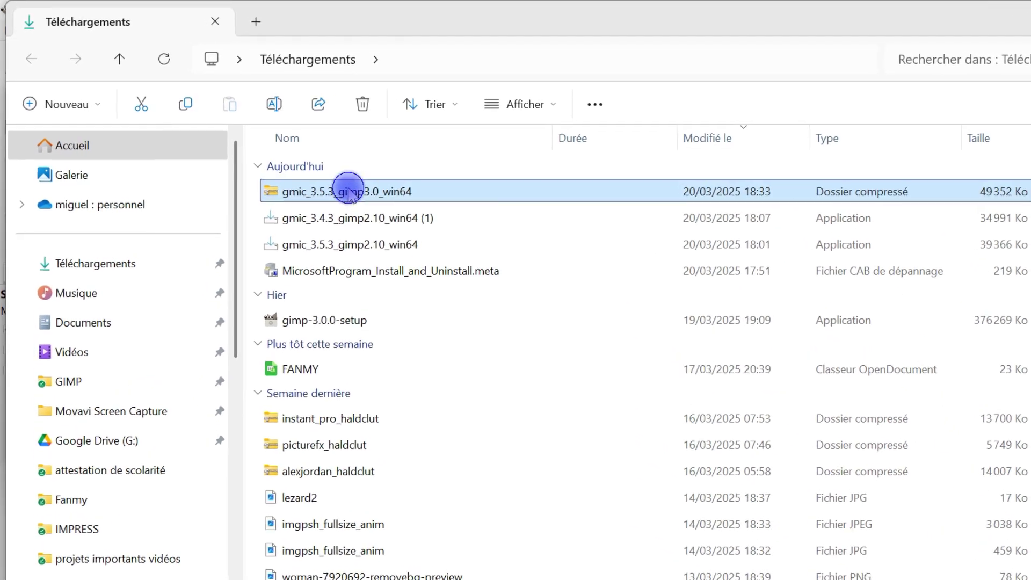
Step: Extract the gmic_3.5.3_gimp3.0_win64 archive into its proposed folder in Downloads
right_click(346, 190)
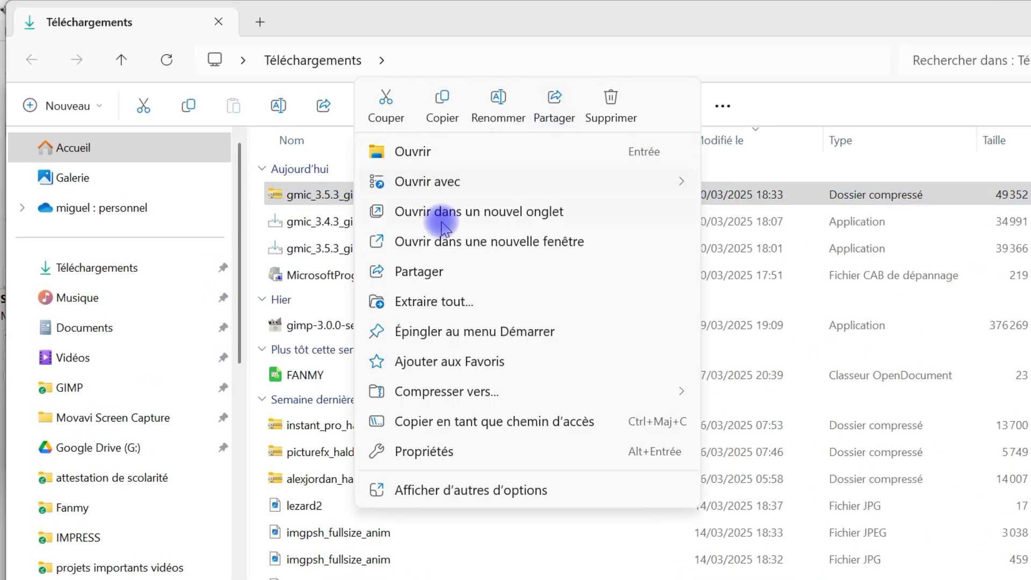
click(433, 301)
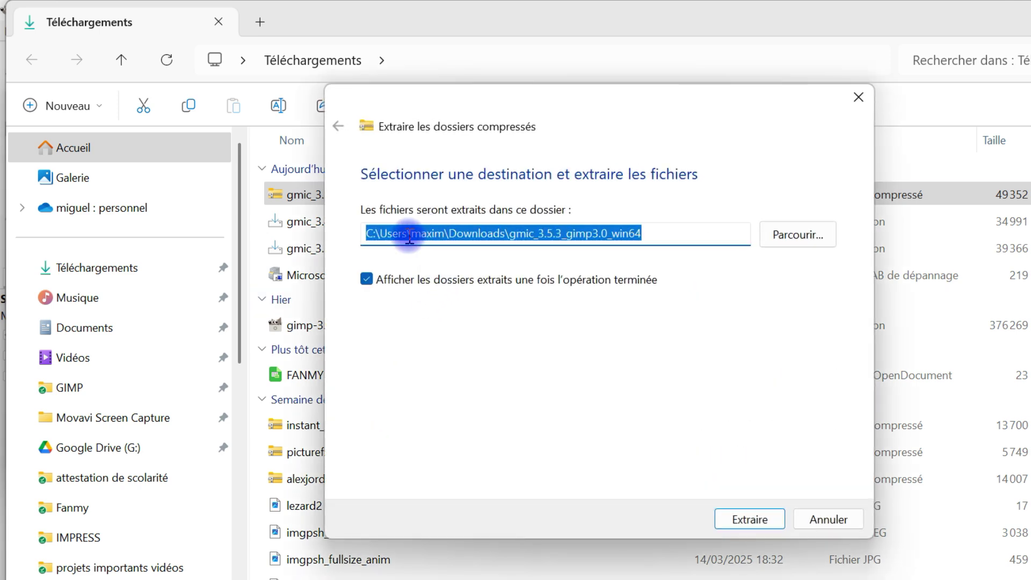
click(746, 519)
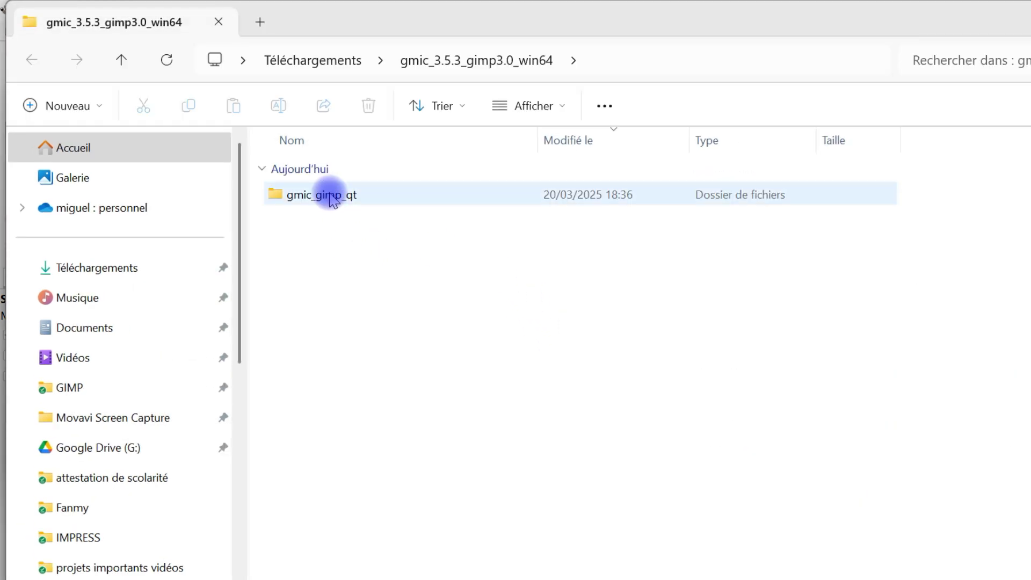
Step: Move the extracted gmic_gimp_qt folder into the GIMP 3.0 plug-ins folder by cutting and pasting it
click(317, 194)
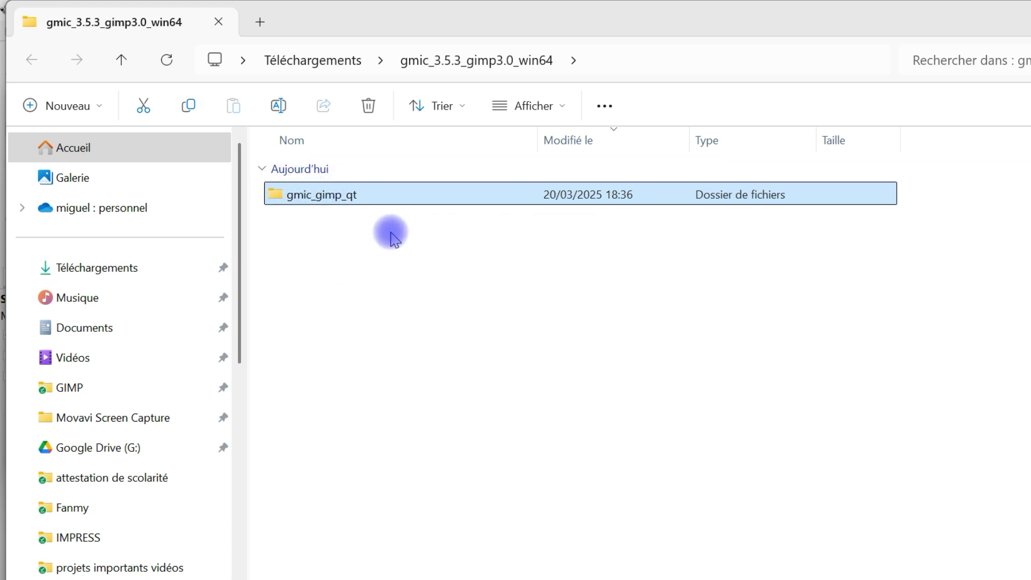
right_click(330, 199)
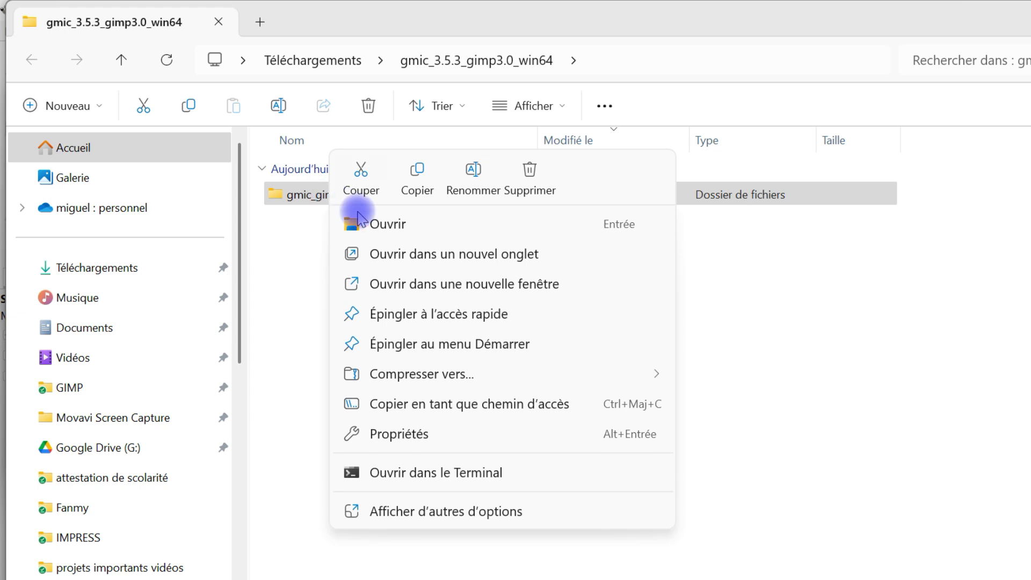
click(361, 172)
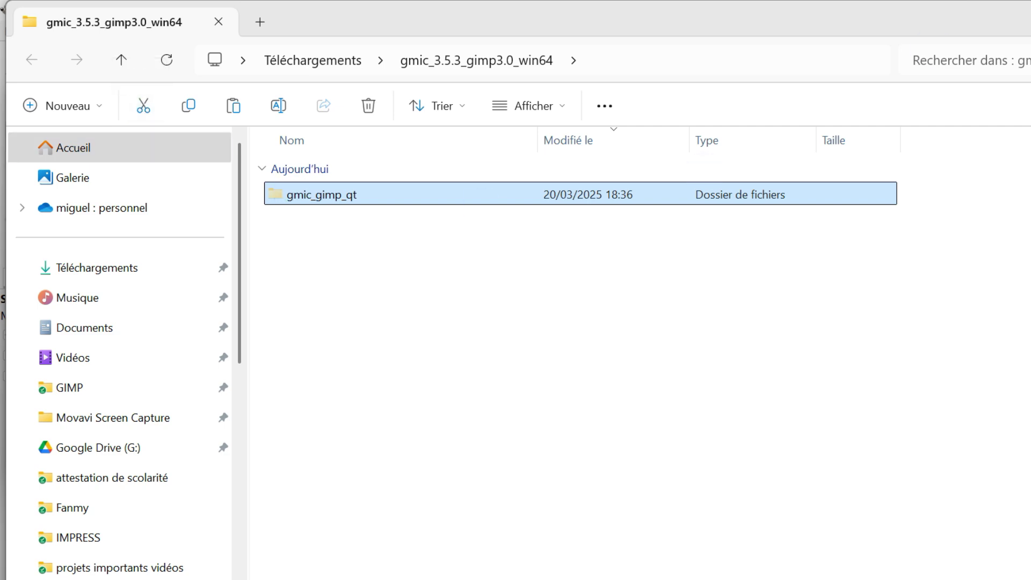
key(alt+Up)
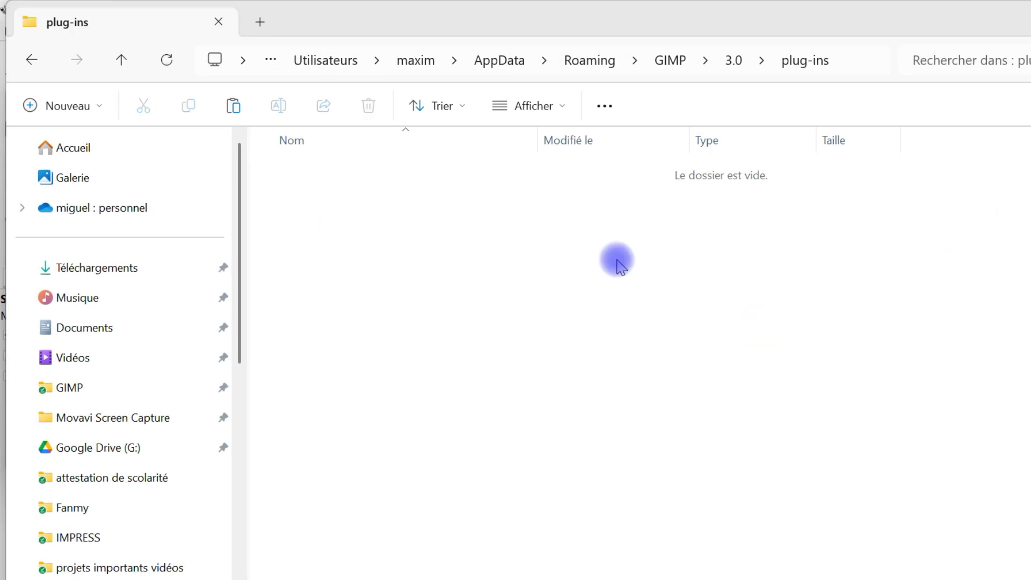
right_click(412, 215)
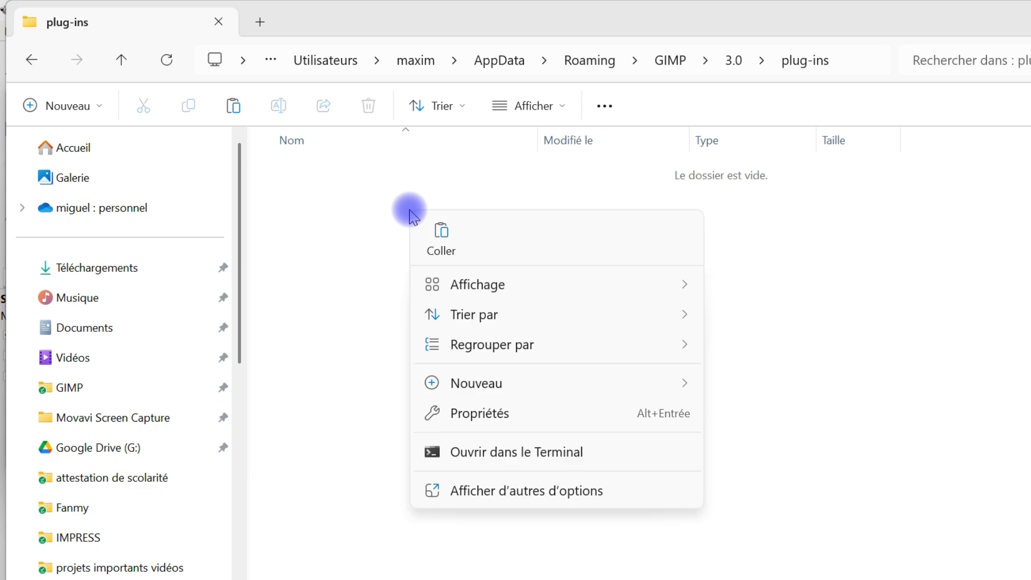
click(441, 236)
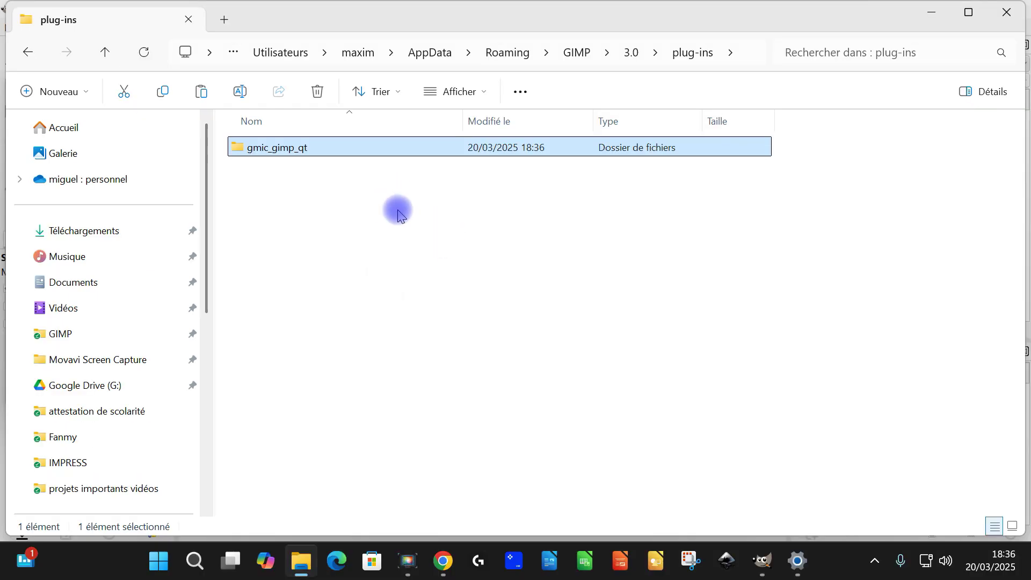
Step: Close the plug-ins folder window, accept the Préférences dialog and restart GIMP
click(1010, 11)
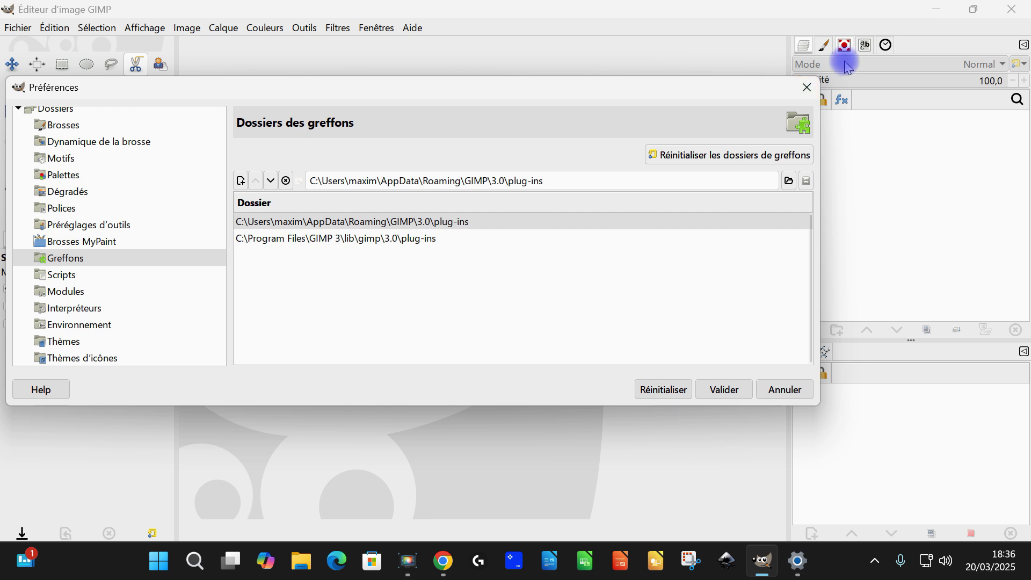
click(723, 397)
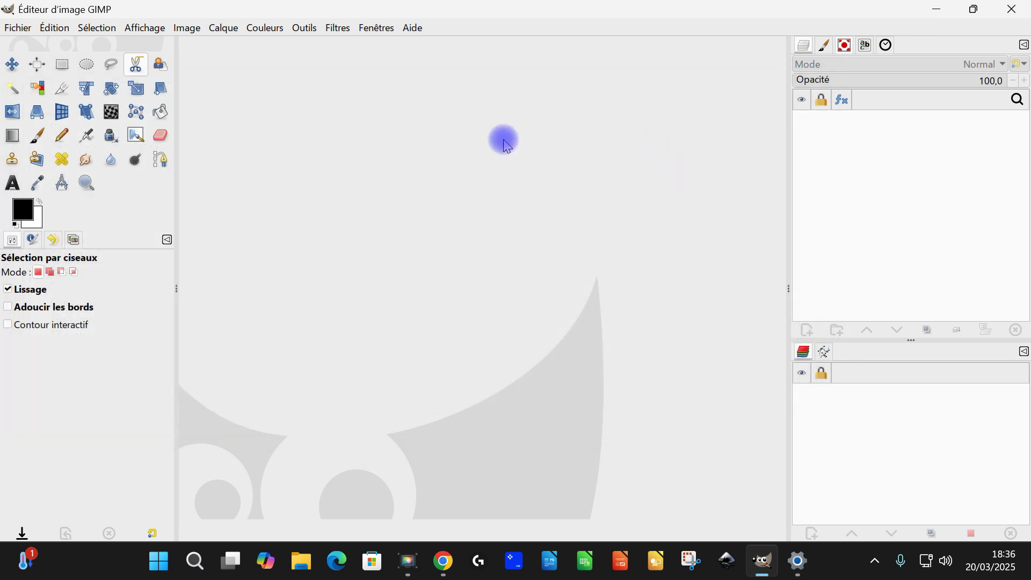
click(335, 33)
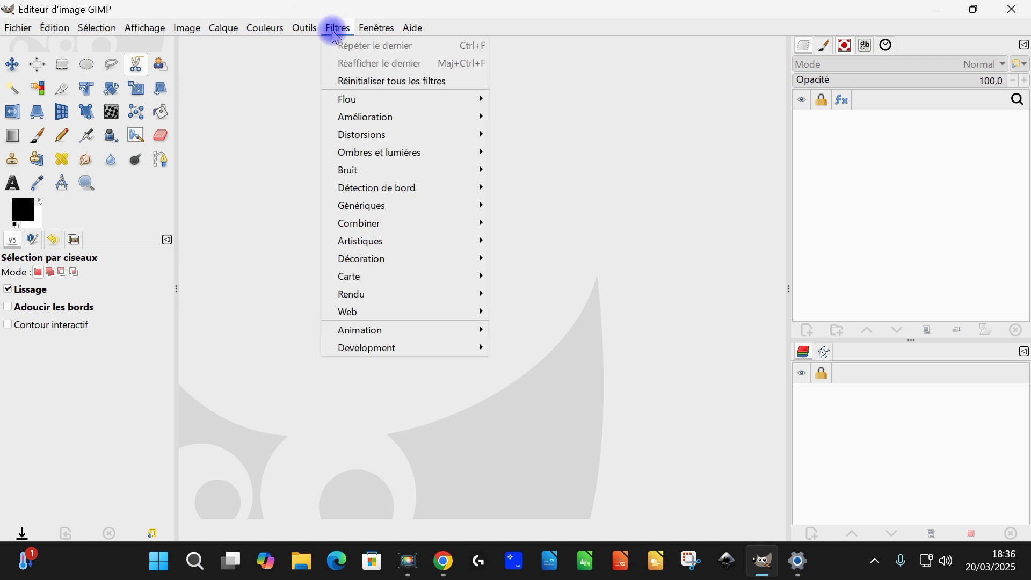
mouse_move(240, 34)
click(304, 28)
click(1001, 11)
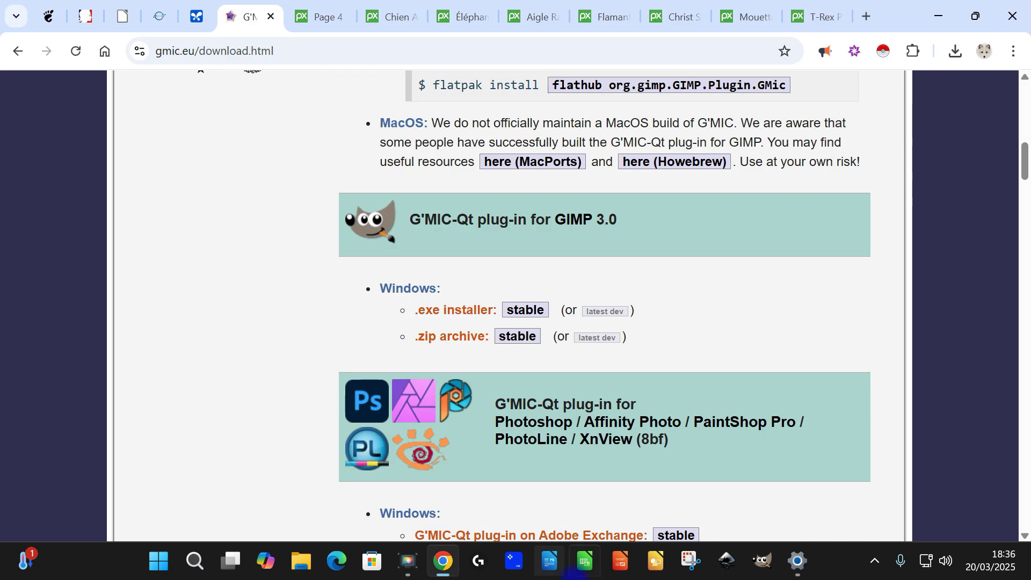
click(766, 562)
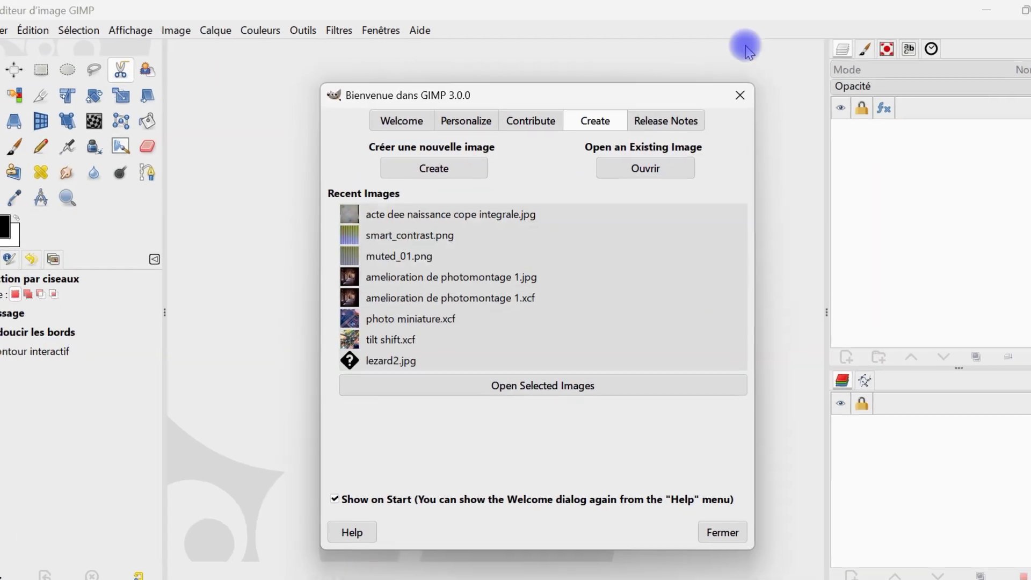
Step: Close the welcome dialog and check whether the filters include G'MIC-Qt
click(740, 95)
click(335, 33)
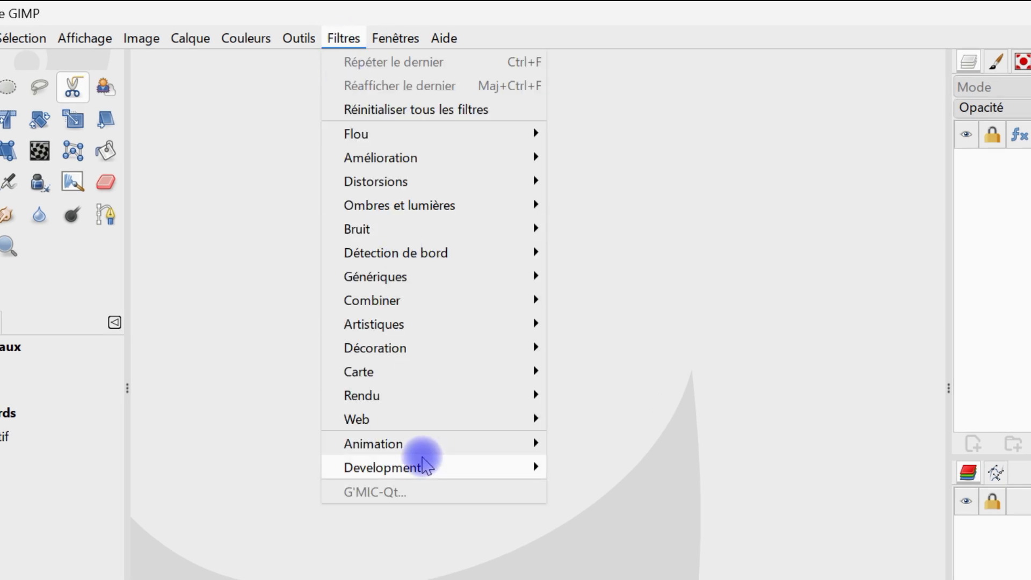
mouse_move(386, 499)
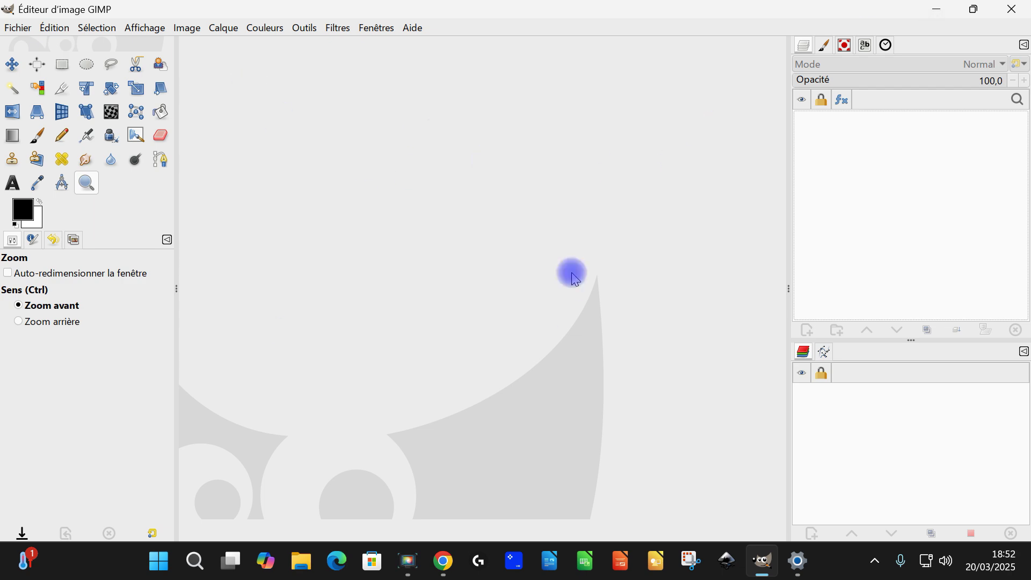
Step: Switch to Chrome, open the Pixabay dog image at 1883×1920 and copy it
click(934, 9)
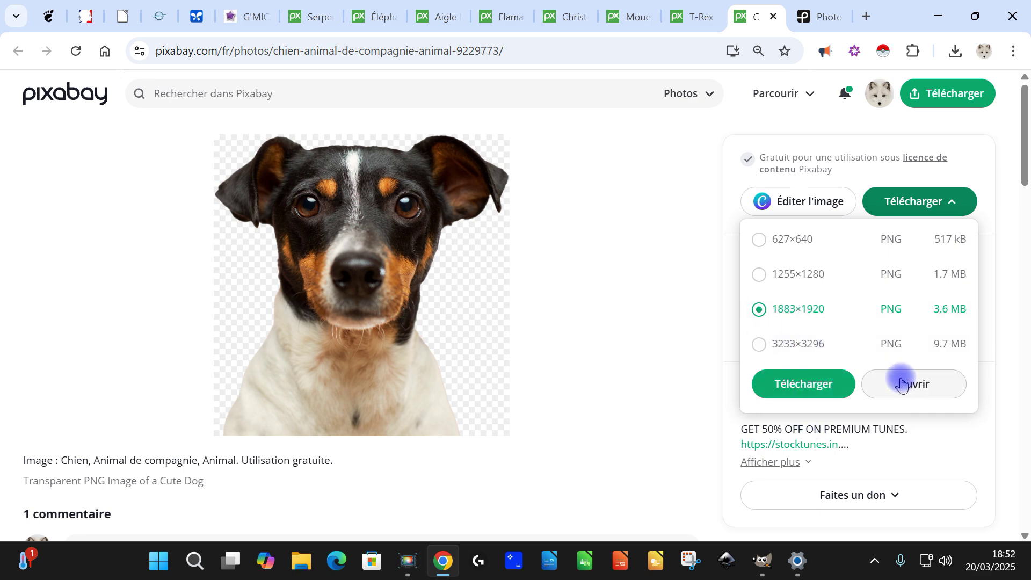
click(689, 316)
click(919, 201)
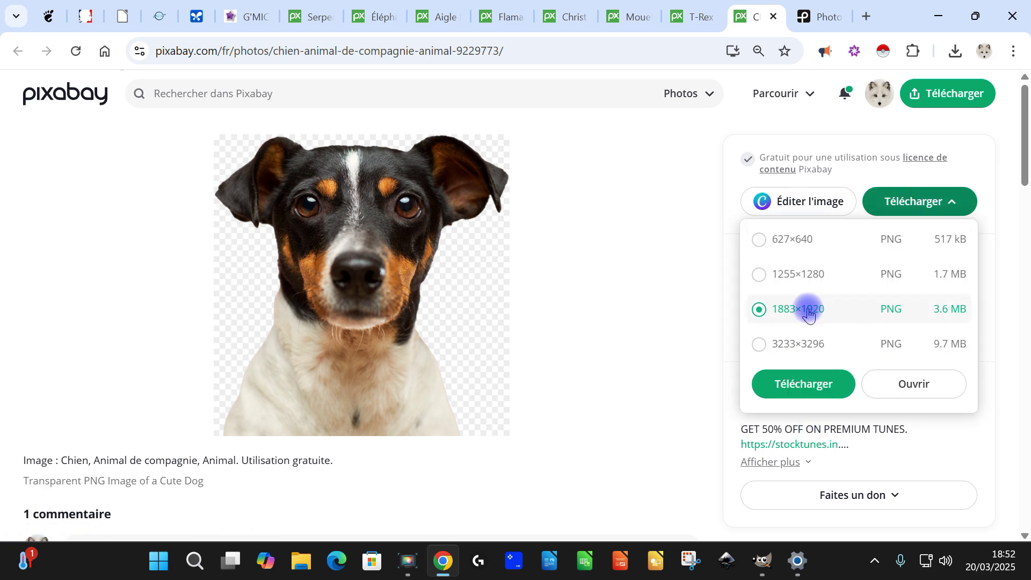
click(944, 396)
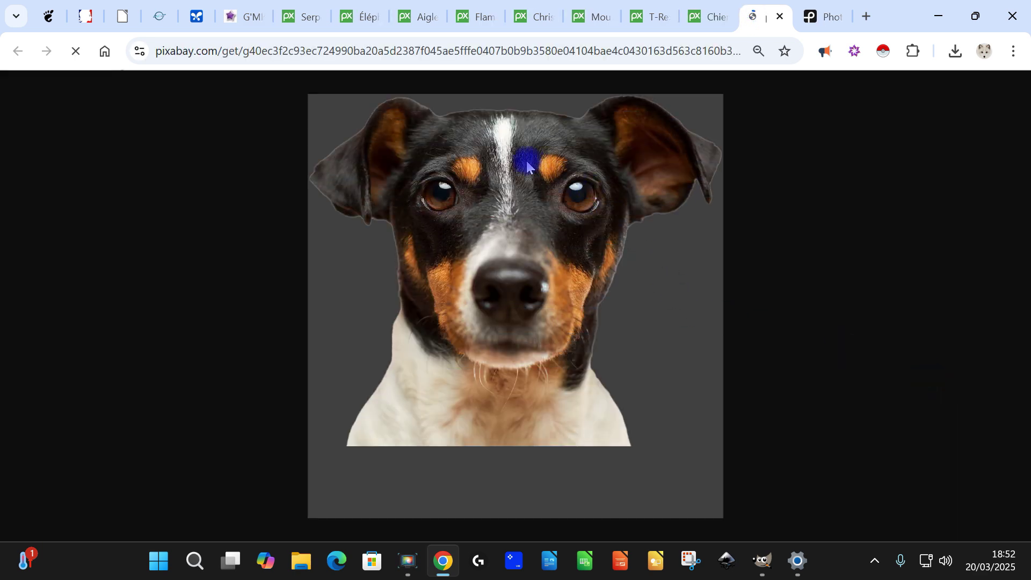
right_click(526, 159)
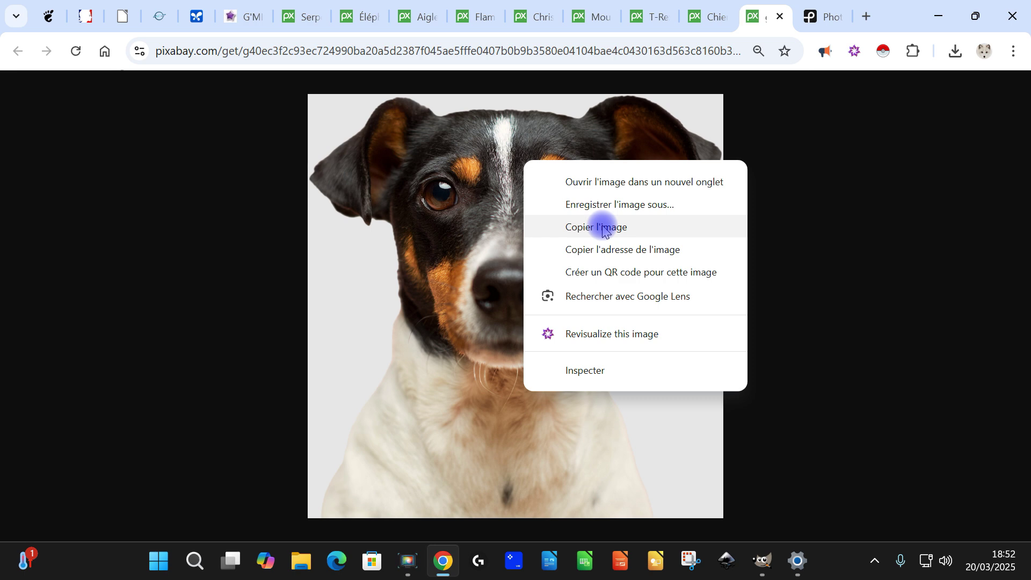
click(603, 227)
Step: Switch to GIMP, paste the copied dog picture as a new image and rename its layer chien
click(765, 567)
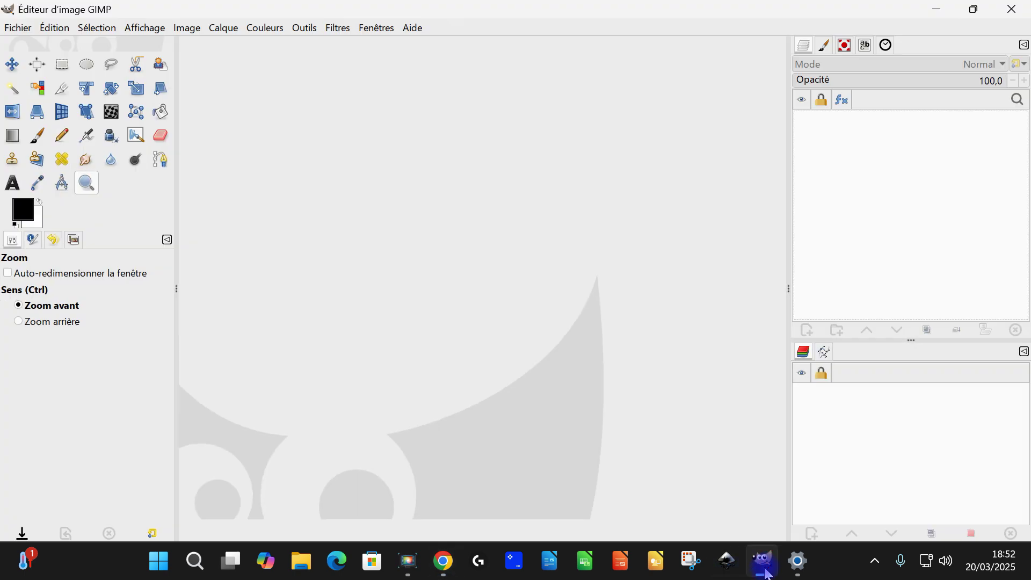
click(51, 29)
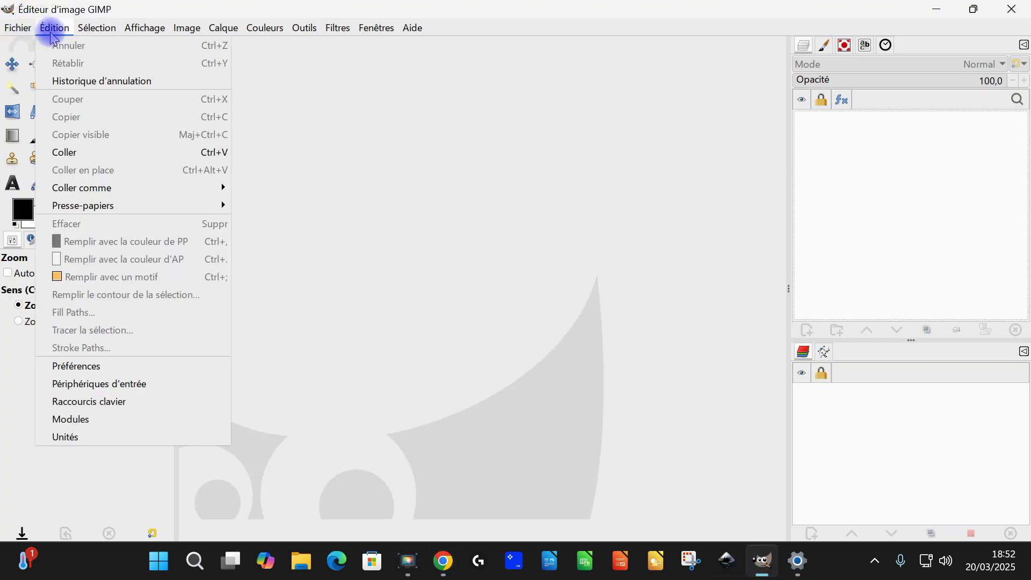
click(127, 152)
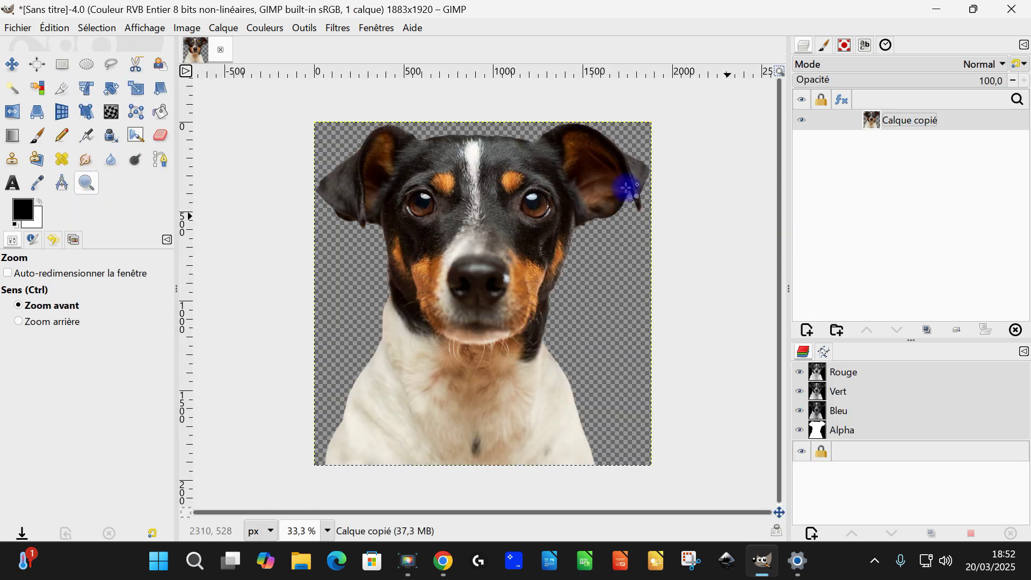
double_click(914, 120)
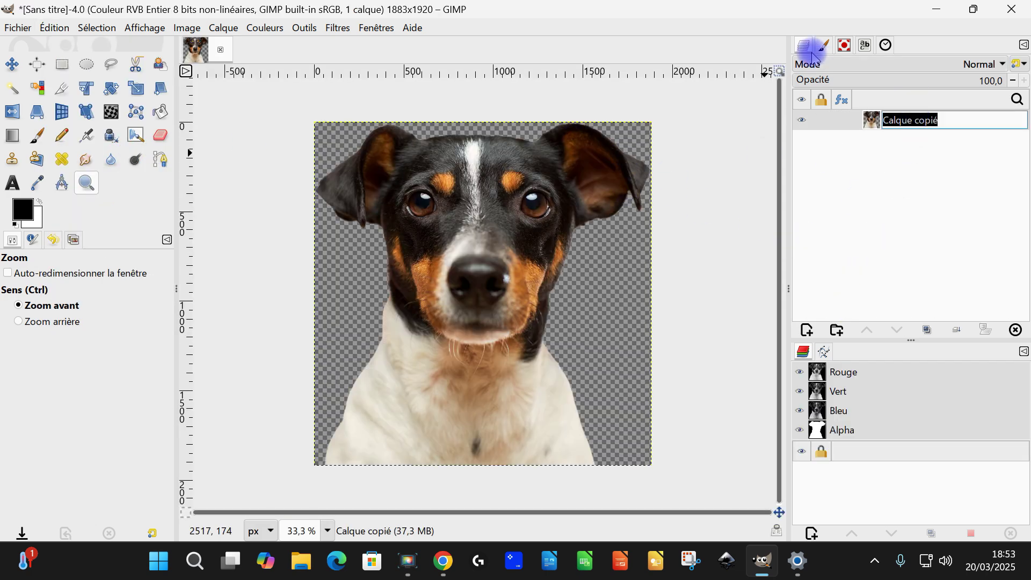
text(chien)
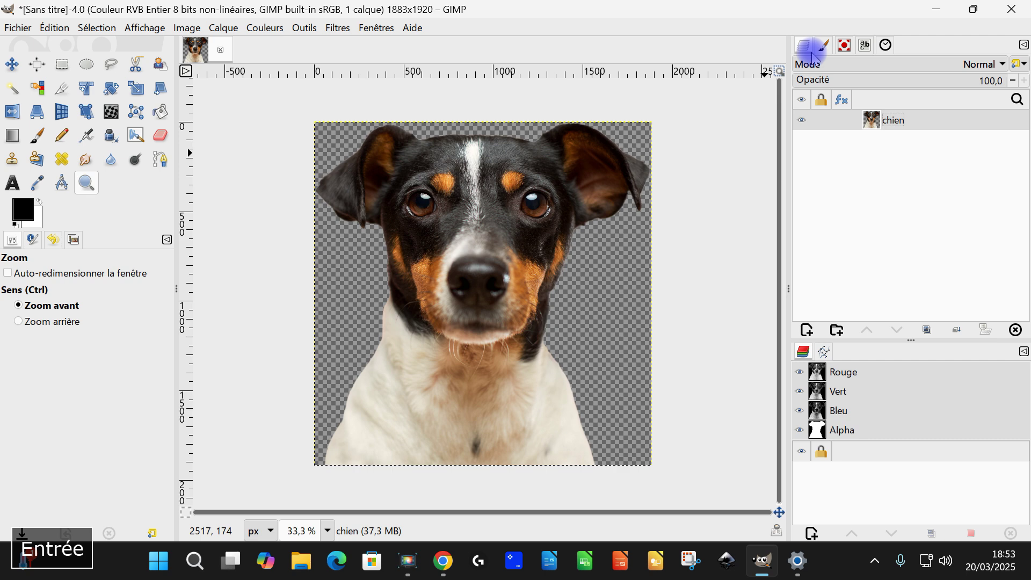
Step: Add a new 1883 × 1920 px layer named fond, filled with Blanc
click(805, 329)
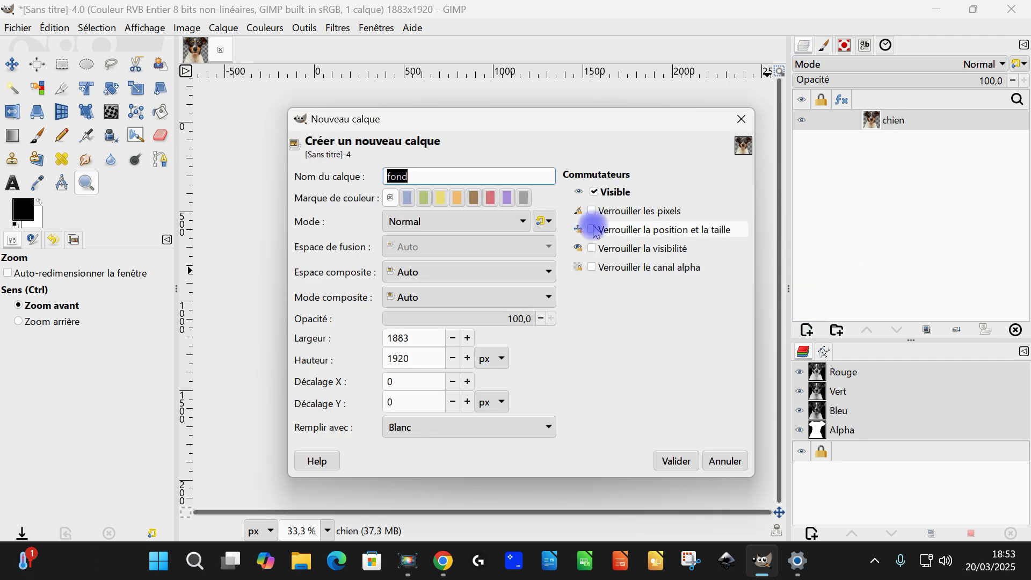
click(436, 175)
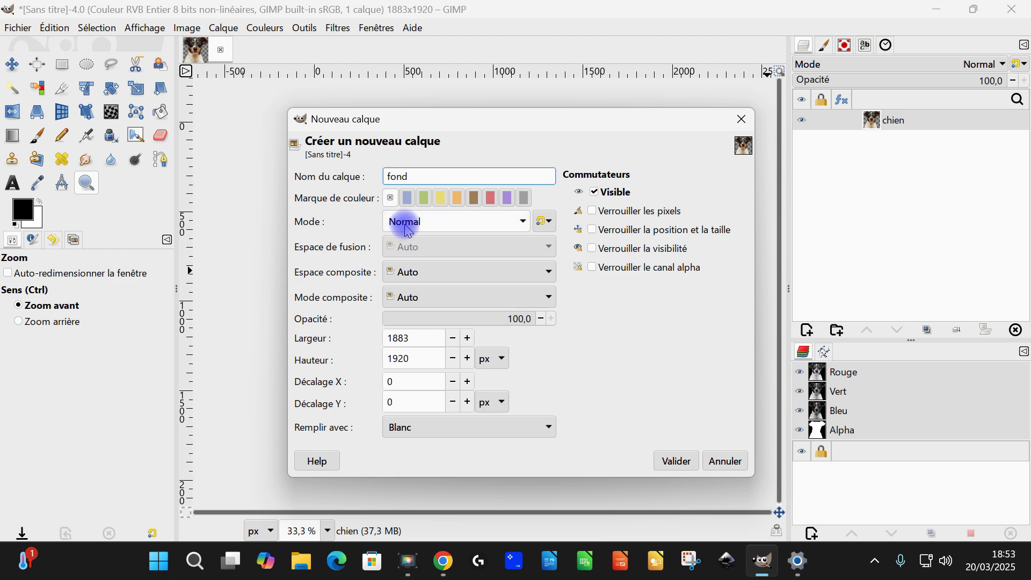
click(445, 430)
click(445, 434)
click(676, 461)
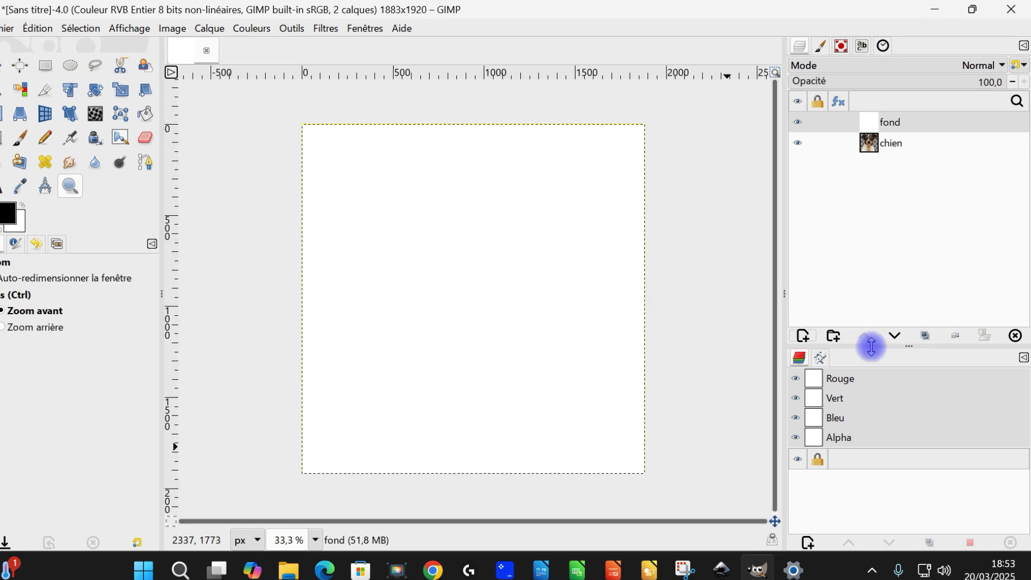
Step: Move the fond layer below the chien layer and make chien the active layer
click(887, 360)
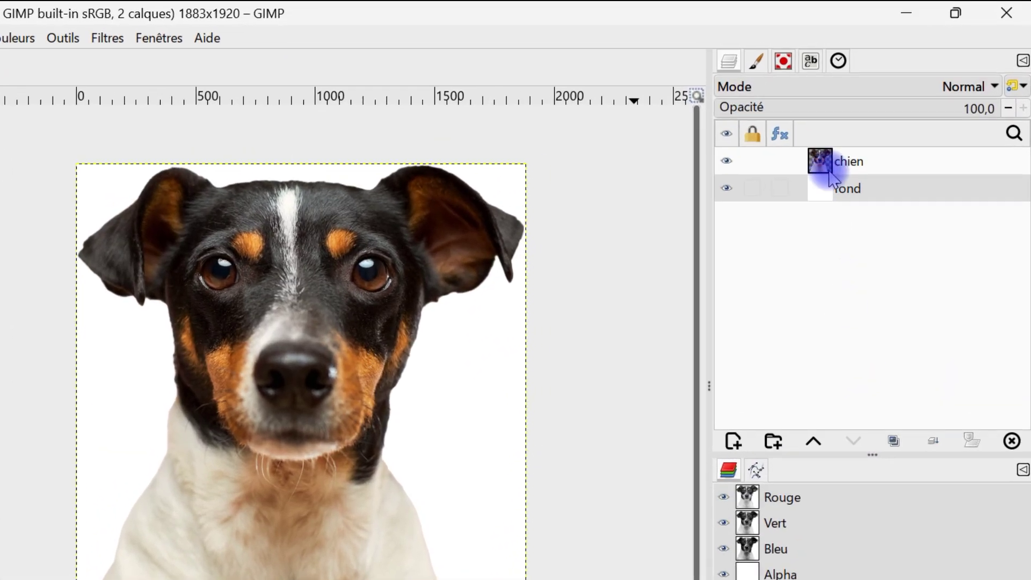
click(866, 135)
click(823, 162)
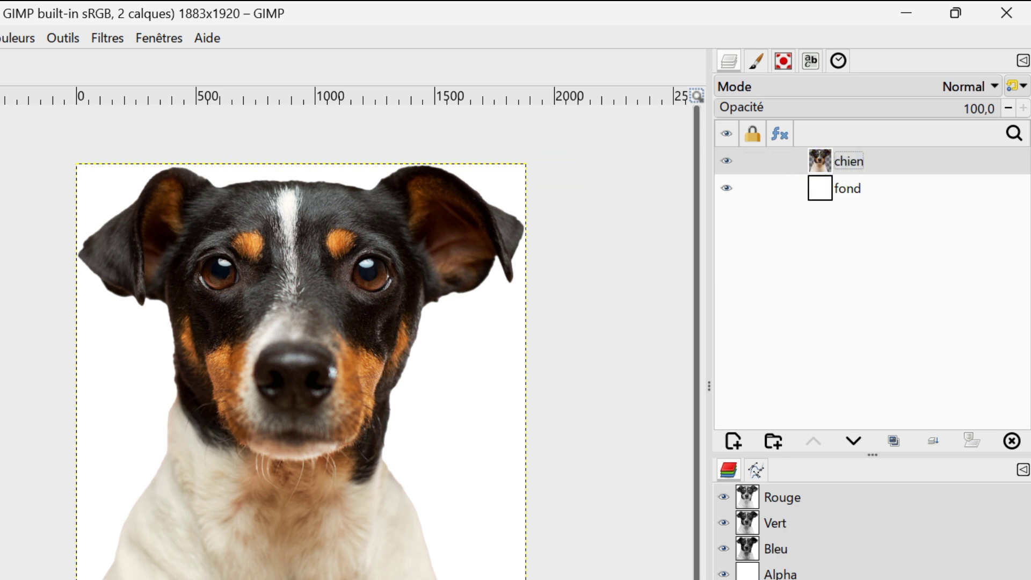
Step: Open G'MIC-Qt on the chien layer and reset the Warp [RBF] filter's parameters
click(91, 39)
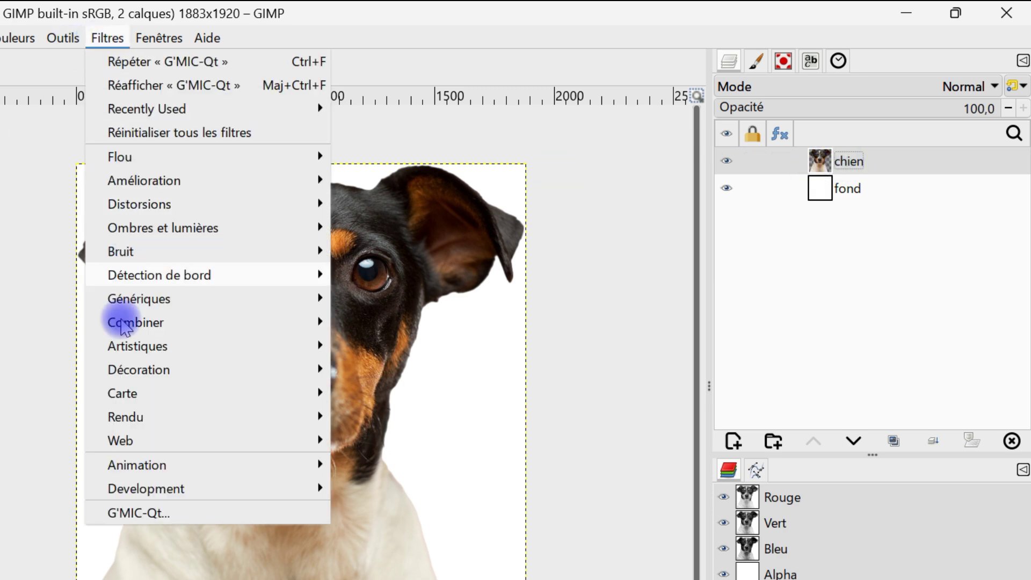
click(124, 513)
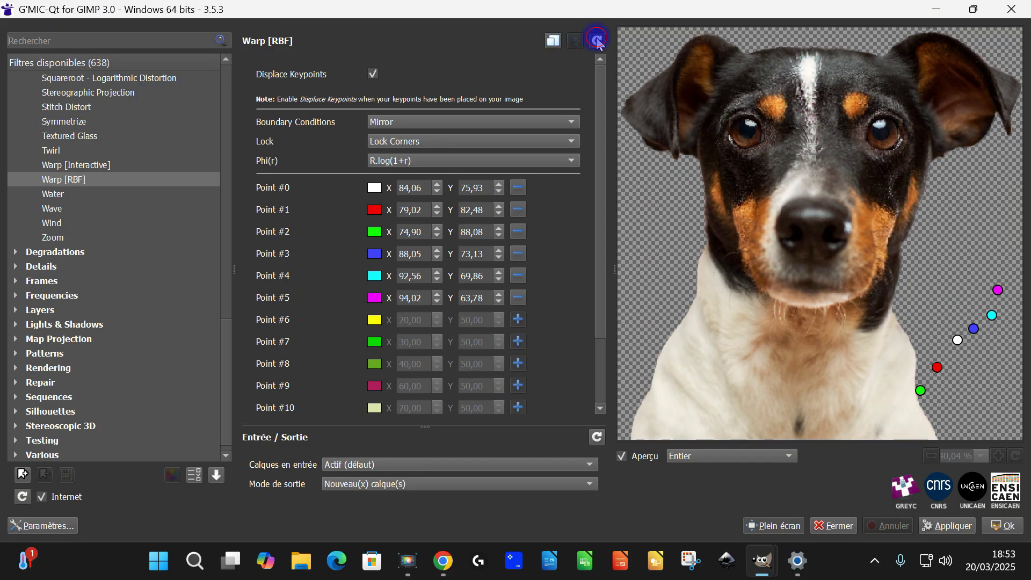
click(597, 40)
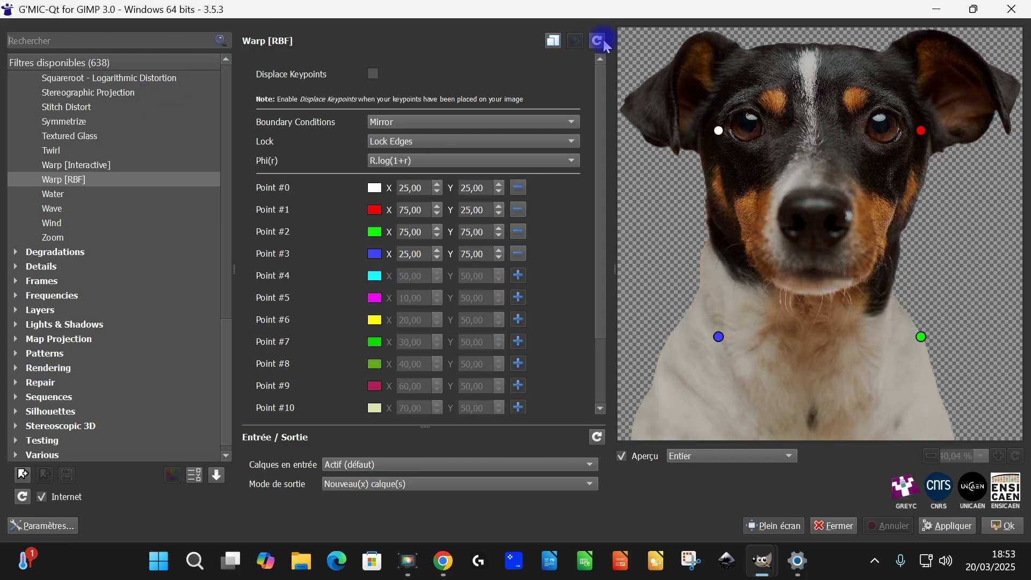
Step: Filter the effects list for warp and place keypoints #0 to #3 above and below the dog's two eyes
click(20, 48)
text(warp)
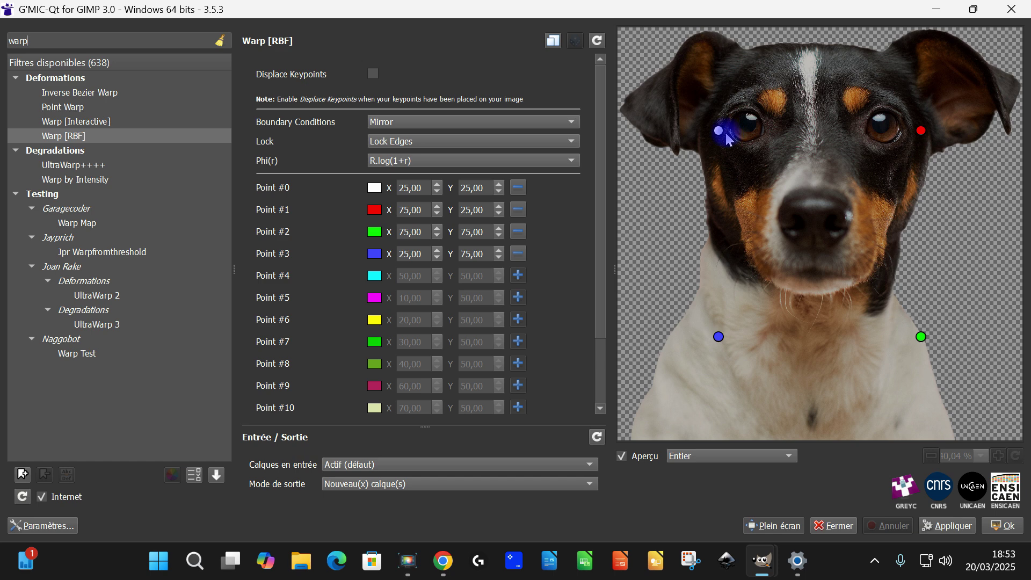
drag(724, 134, 739, 125)
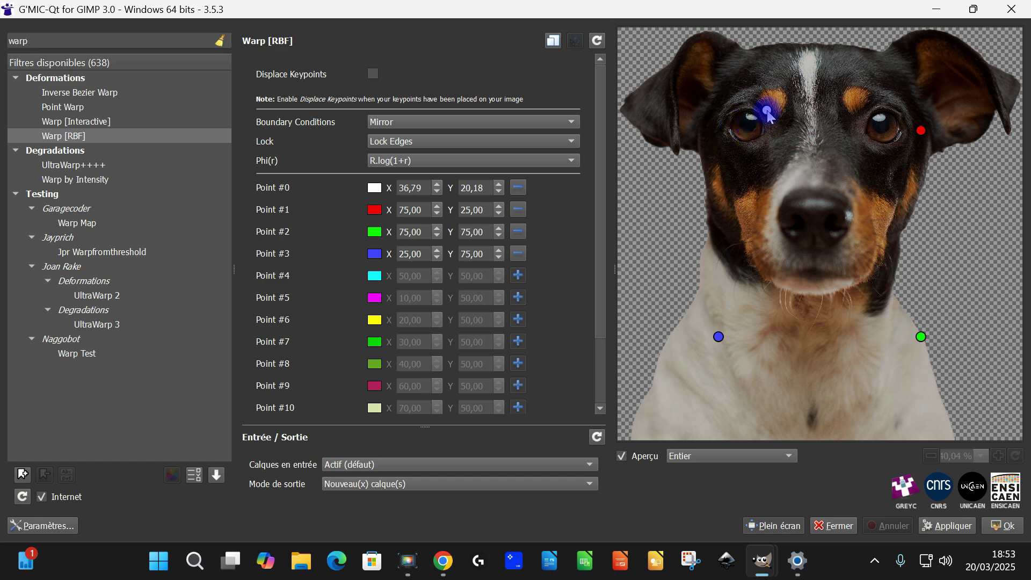
drag(915, 107, 866, 110)
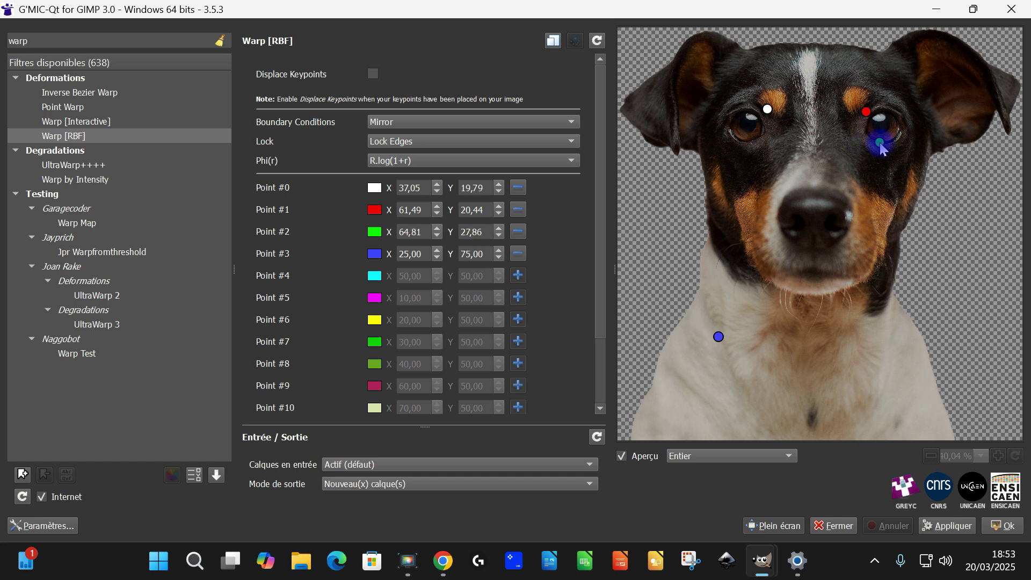
drag(718, 337, 746, 148)
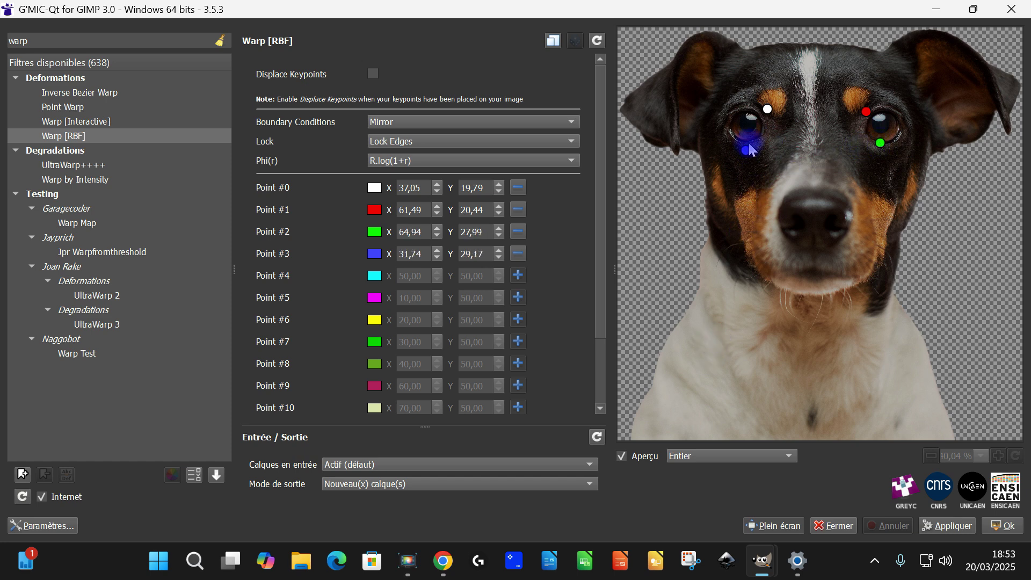
Step: Add keypoints #4, #5 and #6 and place them above and on both sides of the dog's nose
click(519, 276)
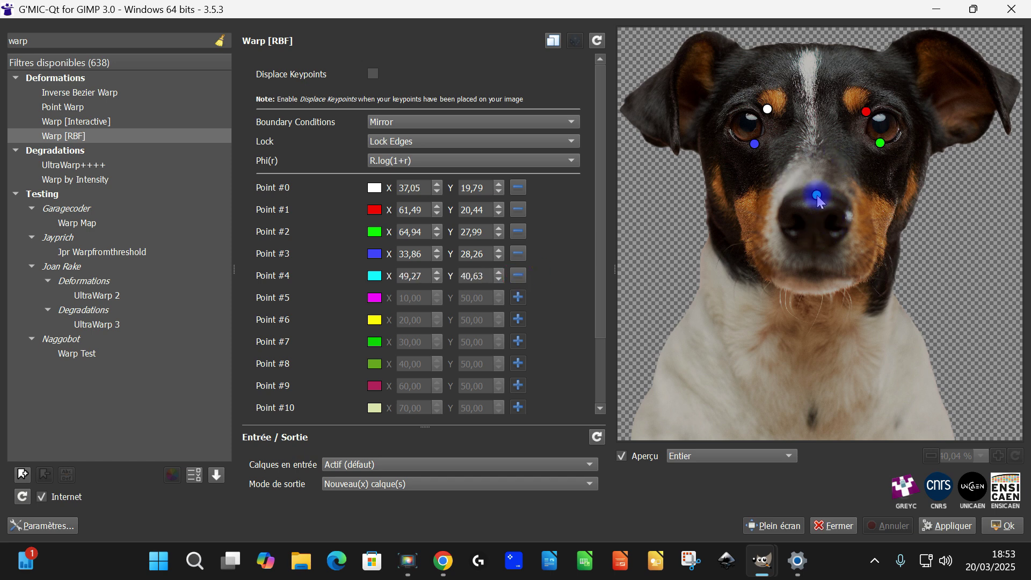
click(519, 298)
drag(658, 234, 769, 222)
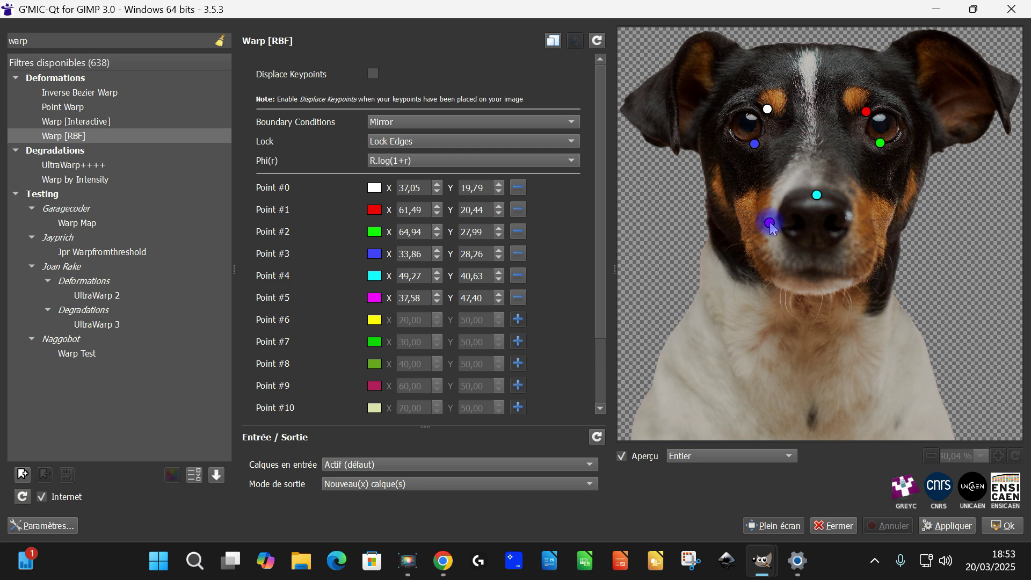
click(518, 319)
drag(699, 235, 863, 218)
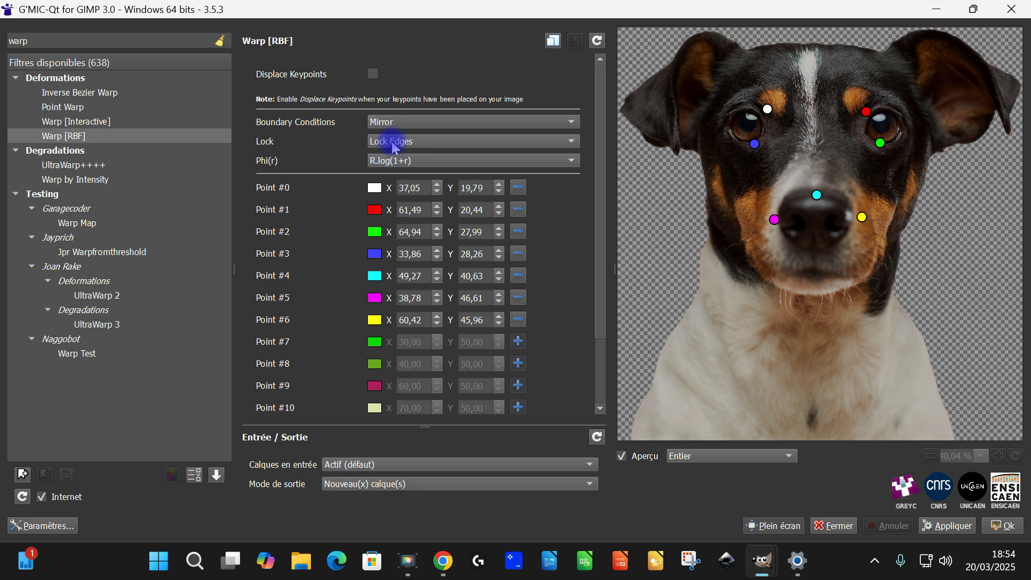
Step: Enable Displace Keypoints and lower points #2 and #3 beneath the eyes to about Y 34.8 and 35.6
click(374, 74)
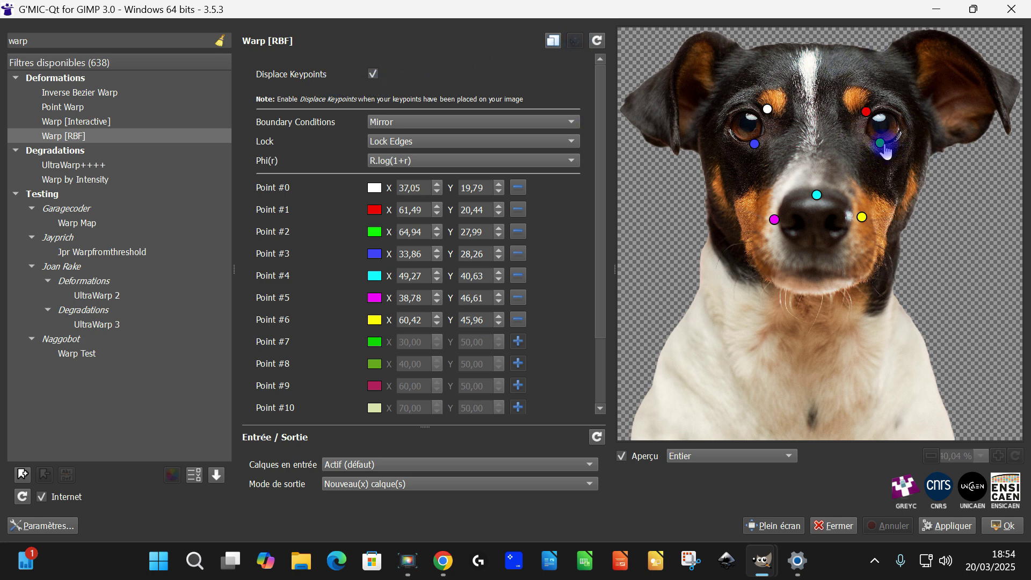
drag(881, 144, 876, 169)
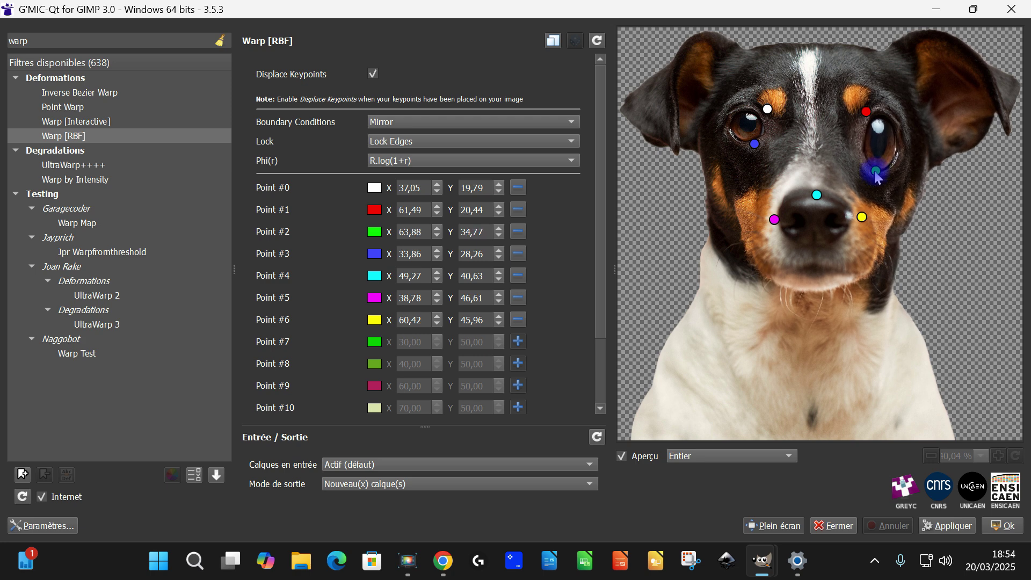
drag(755, 145, 755, 172)
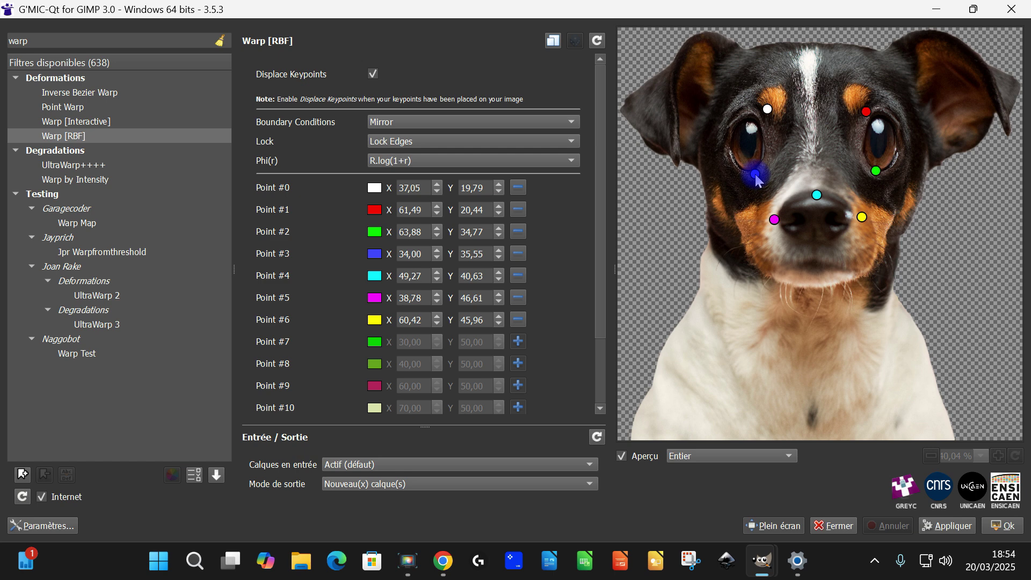
Step: Stretch the eyes upward by moving point #0 to about X 37.3, Y 15.5 and point #1 to about X 59, Y 16.9
click(767, 109)
drag(769, 105, 766, 96)
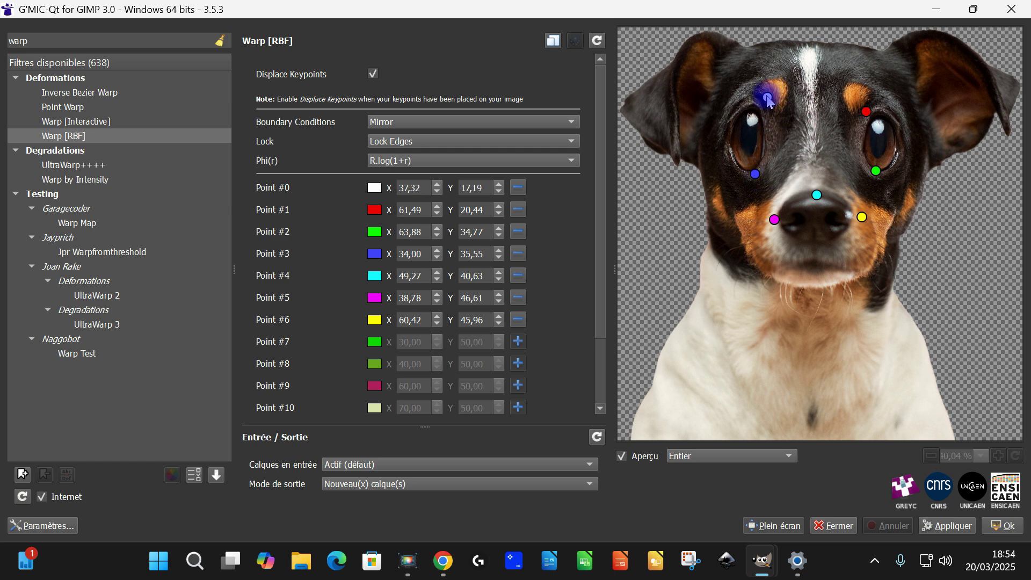
click(867, 112)
drag(865, 114, 857, 101)
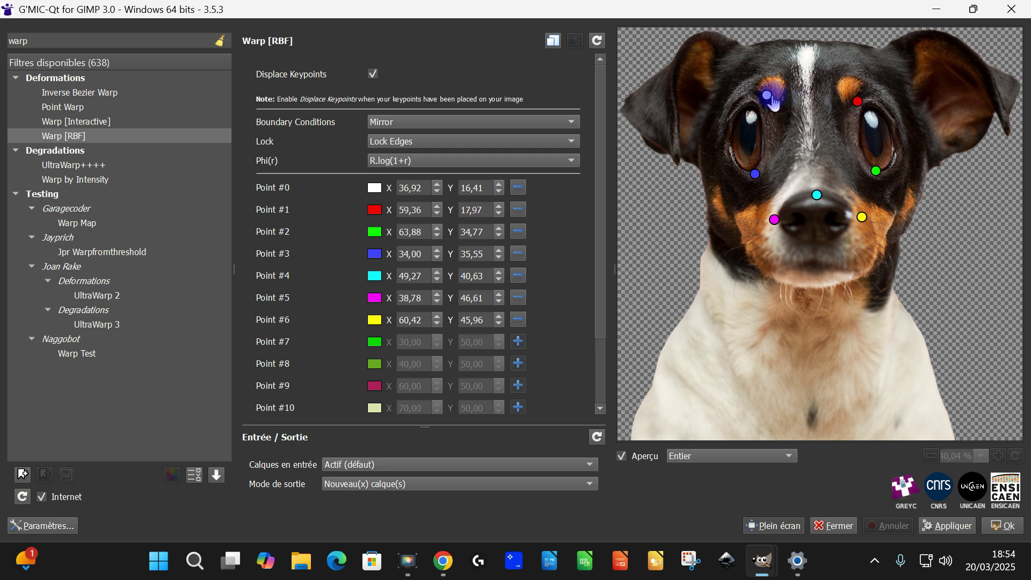
mouse_move(769, 95)
mouse_down()
mouse_move(779, 98)
mouse_move(765, 95)
mouse_up()
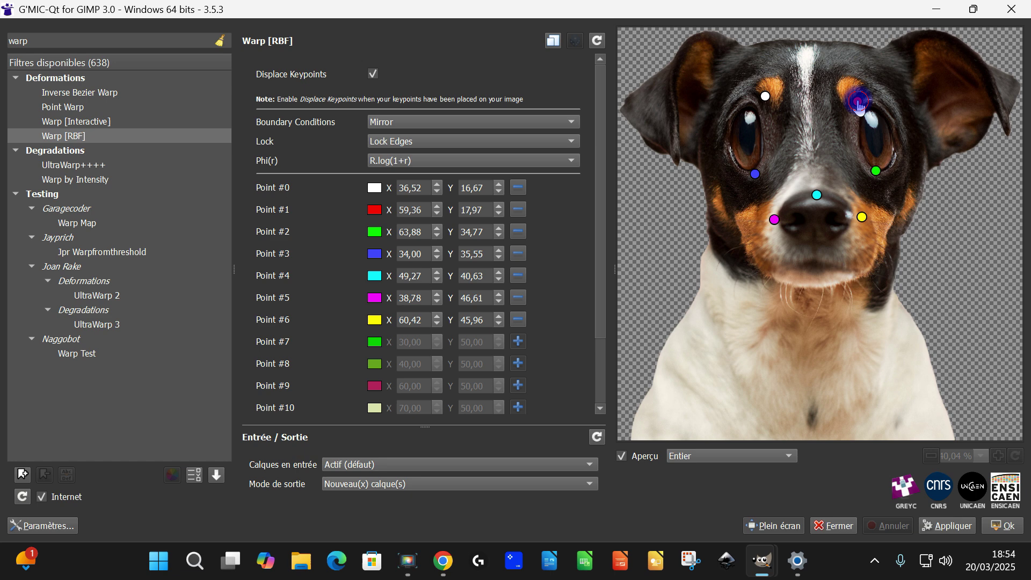
drag(858, 102, 859, 103)
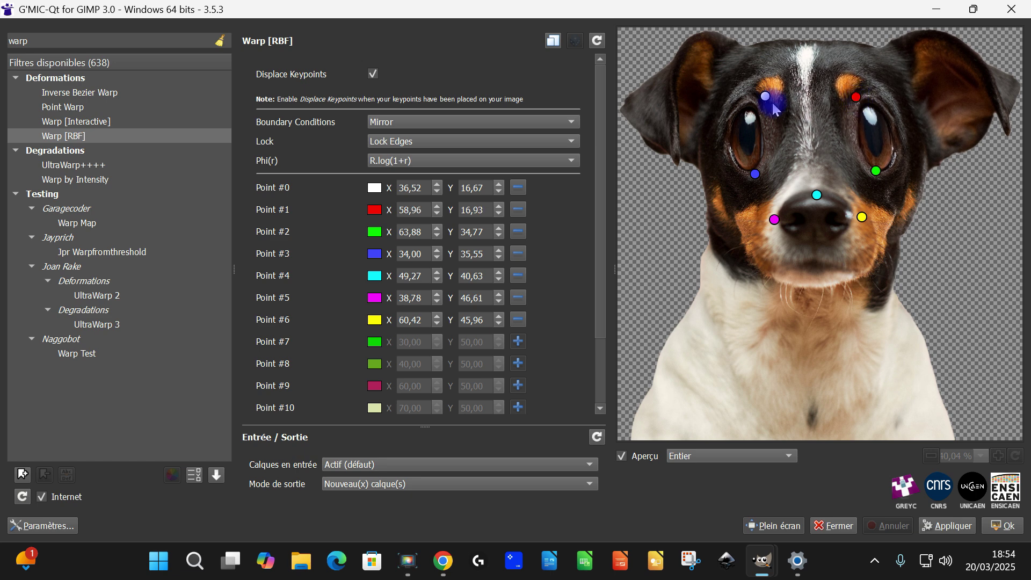
drag(770, 96, 771, 93)
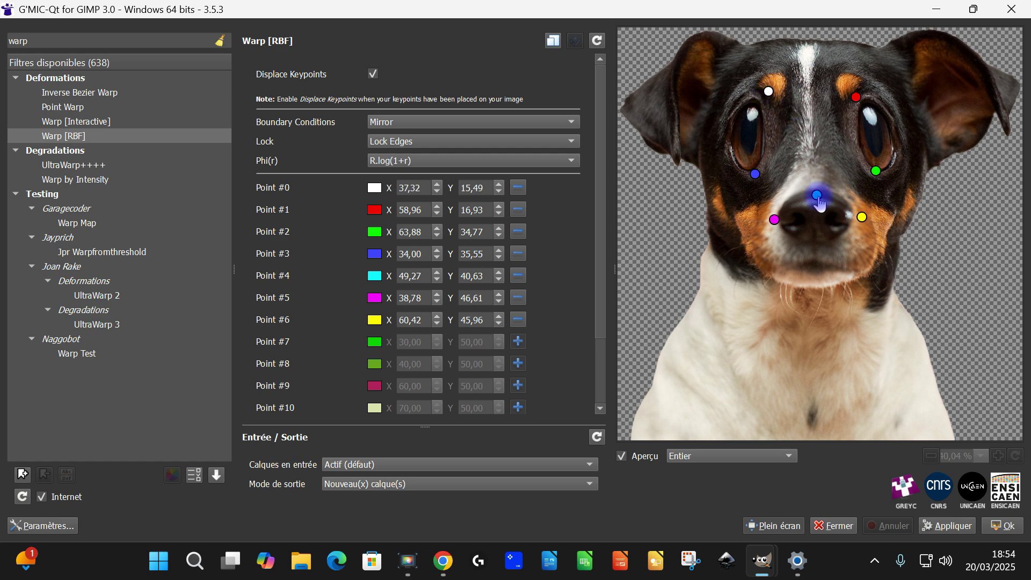
Step: Shrink the nose by moving points #4, #5 and #6 inward, and fine-tune points #0 and #1 above the eyes
drag(818, 197, 852, 218)
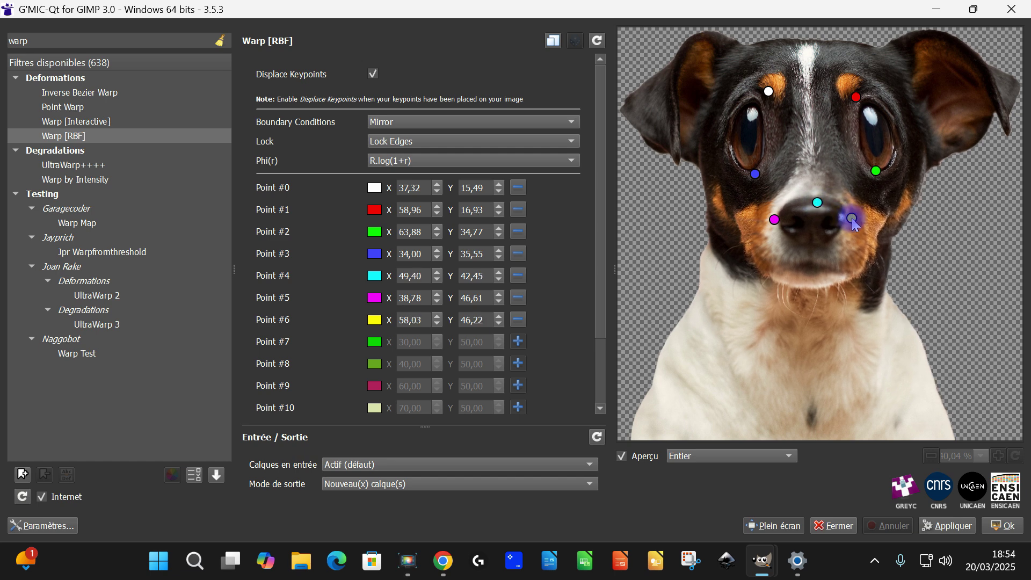
drag(778, 223, 784, 221)
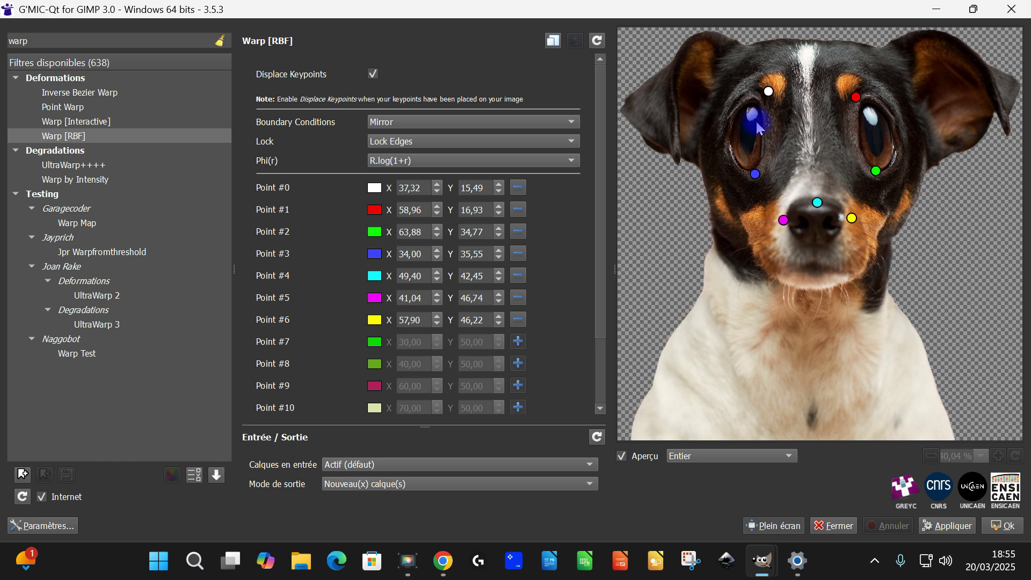
drag(769, 91, 769, 90)
drag(857, 98, 856, 99)
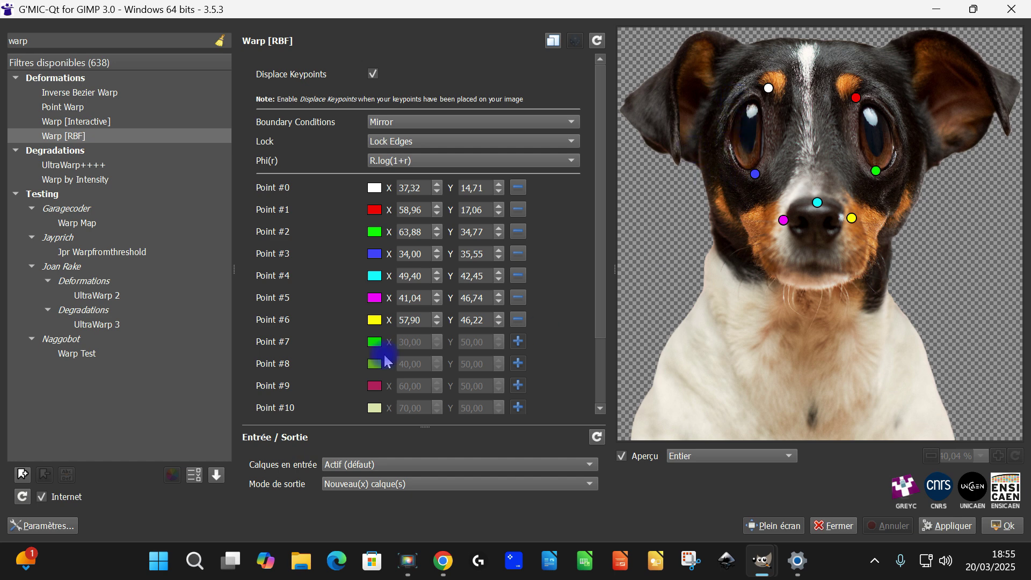
Step: Add keypoints #7 and #8 and place them at the outer corners of the eyes with Displace Keypoints off
click(516, 342)
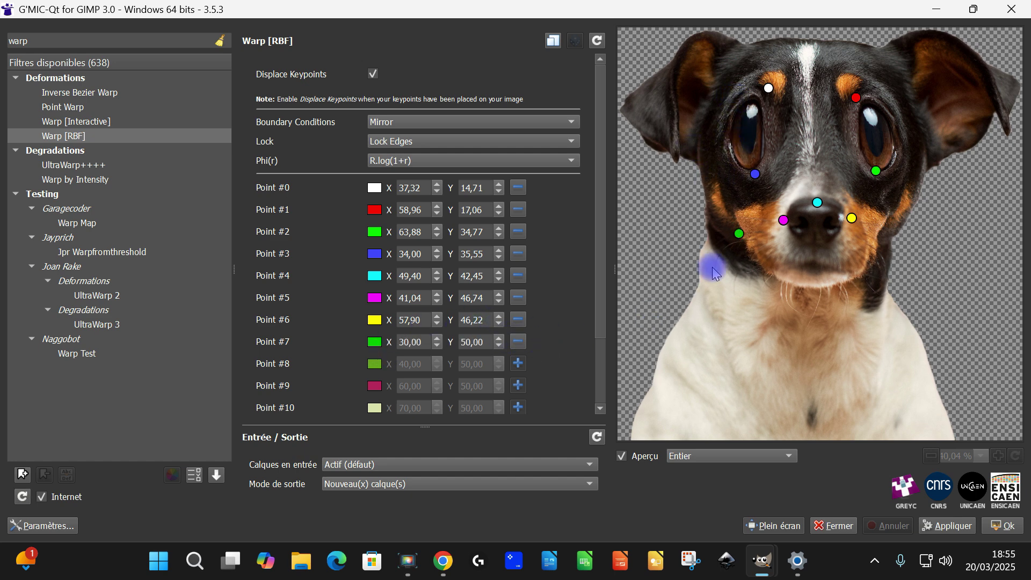
drag(738, 233, 732, 228)
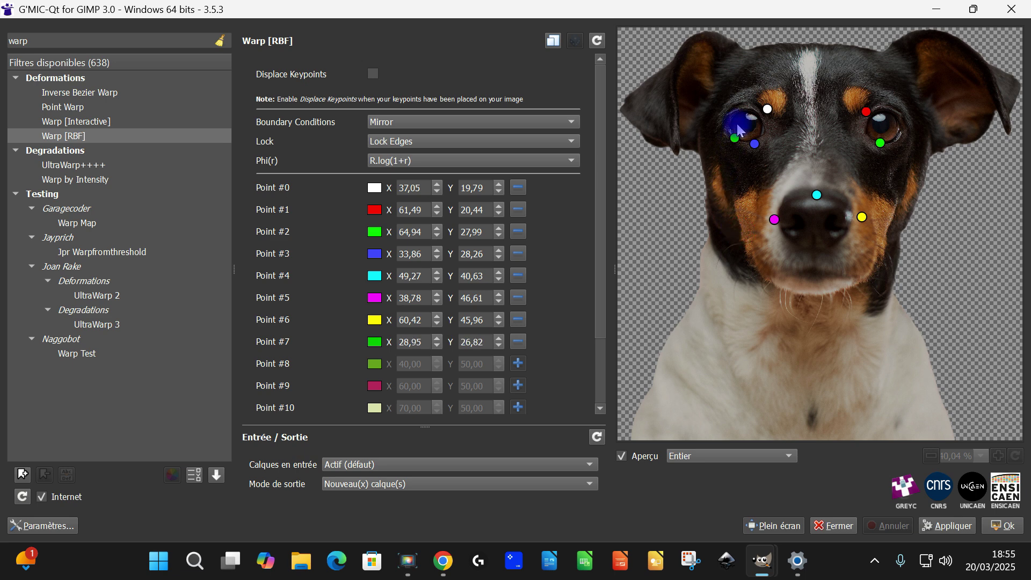
click(778, 237)
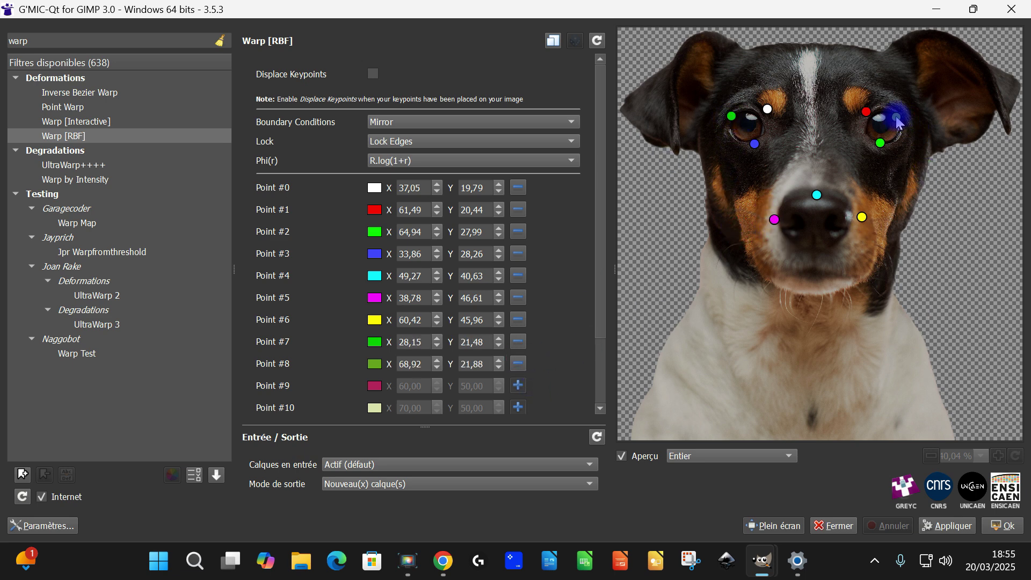
drag(901, 119, 904, 121)
Step: Re-enable Displace Keypoints and pull the outer eye corners upward, point #7 to about X 26.2, Y 20.2 and point #8 to about X 69.7, Y 18.9
click(373, 75)
click(795, 100)
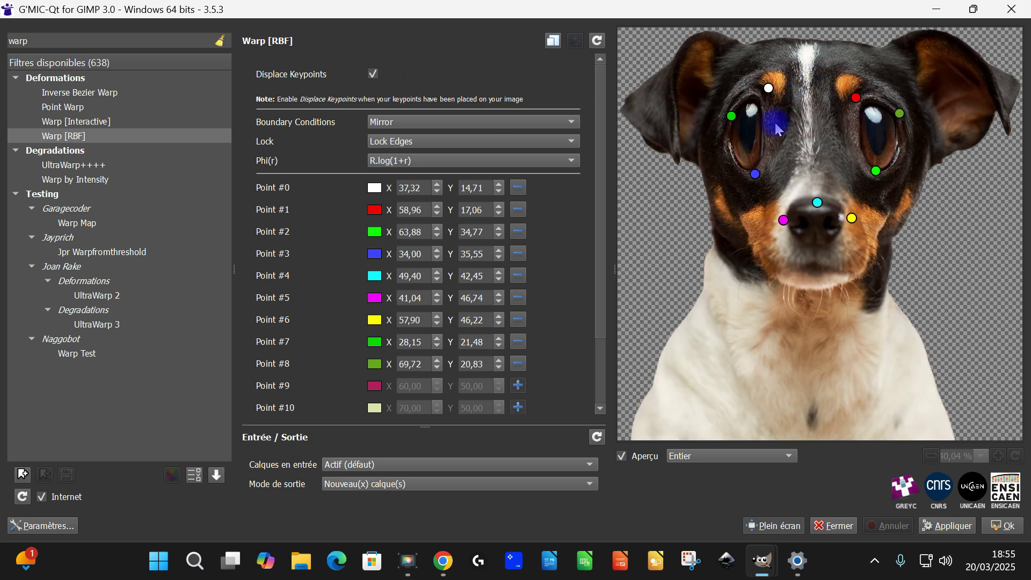
click(907, 105)
mouse_move(903, 115)
mouse_down()
mouse_move(912, 105)
mouse_move(900, 105)
mouse_up()
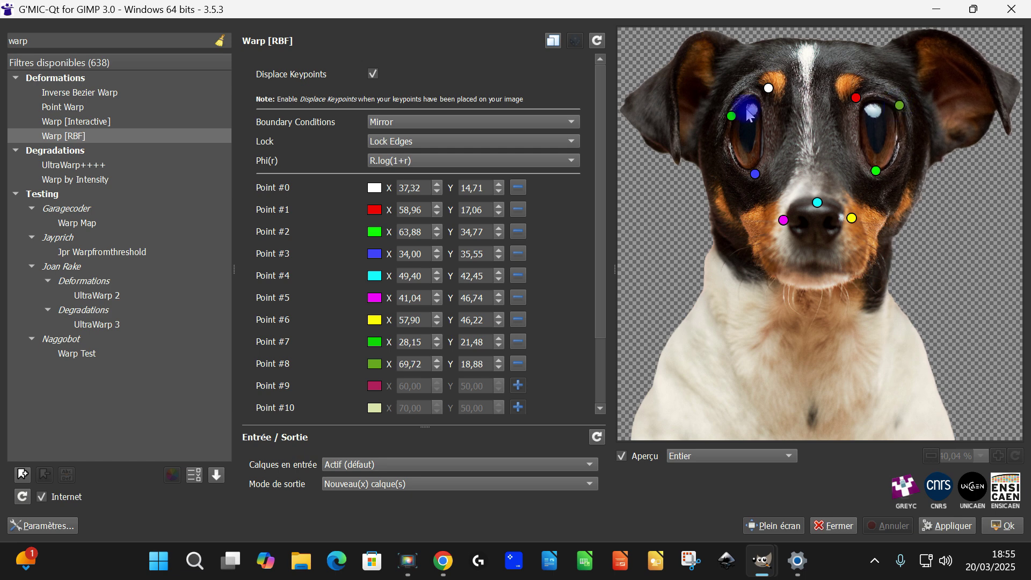
drag(730, 114, 723, 107)
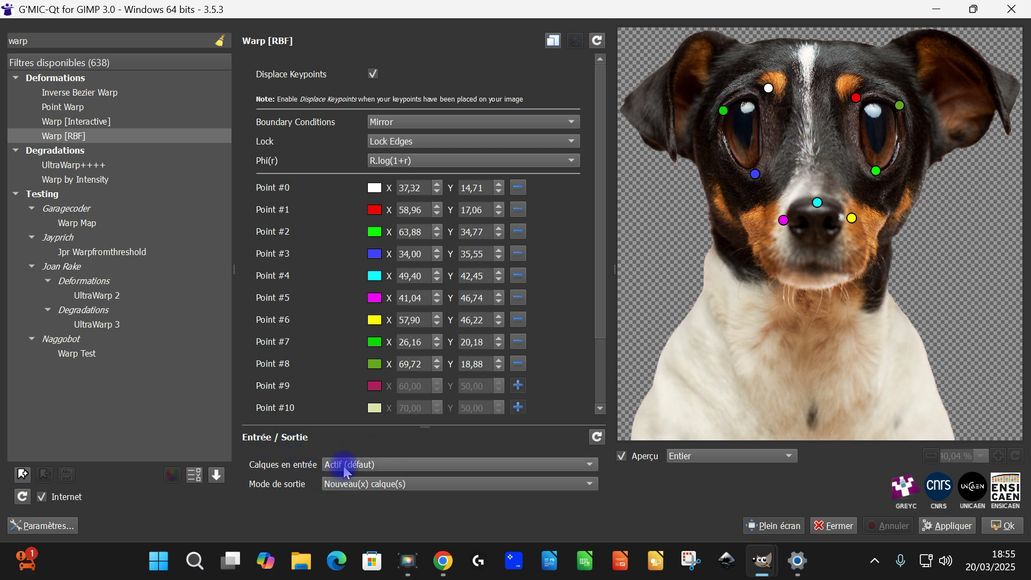
Step: Keep the output mode on Nouveau(x) calque(s) and apply the Warp [RBF] filter to the image
click(341, 485)
click(367, 484)
click(1004, 528)
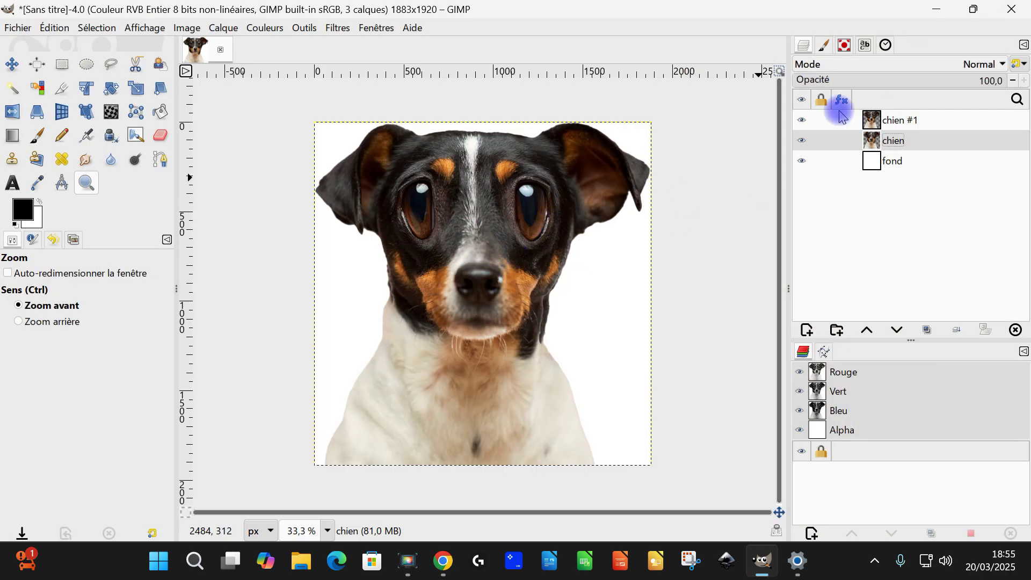
Step: Toggle the chien #1 layer's visibility to compare the warped dog with the original, and examine the result closer
click(802, 120)
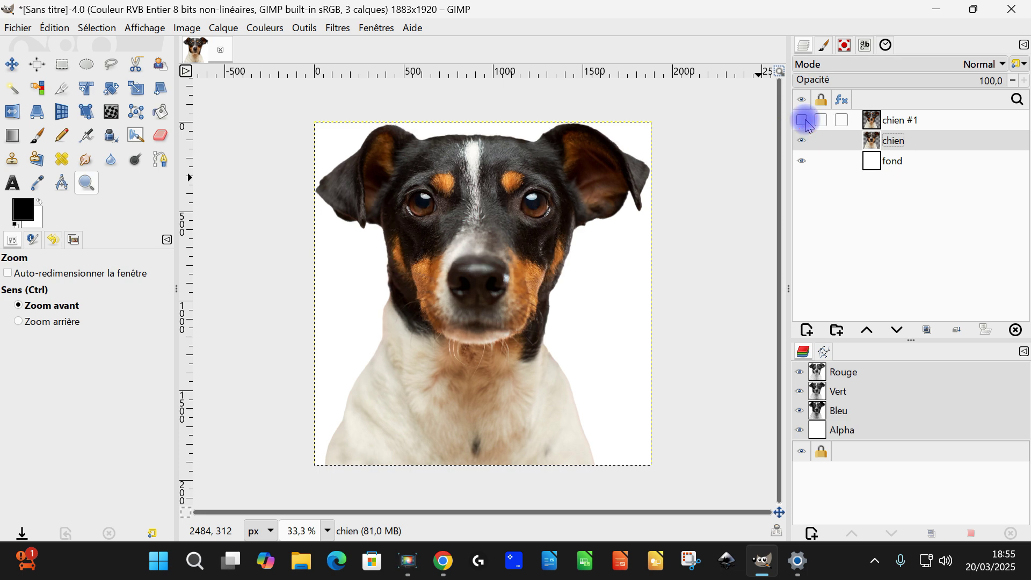
click(802, 120)
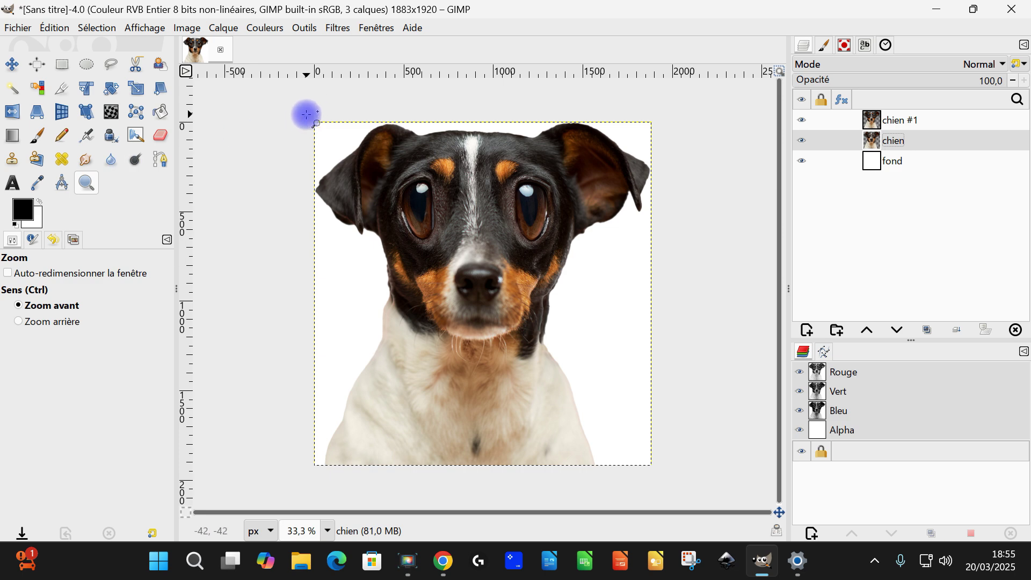
drag(304, 114, 680, 479)
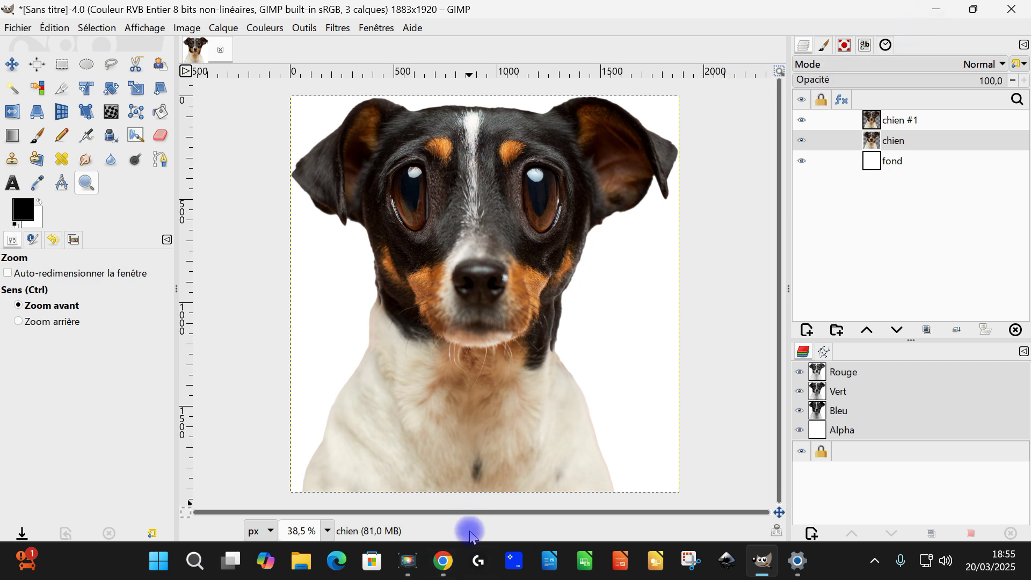
Step: Switch to Chrome and download the Pexels photo of the woman hugging a dog in the Grand 1920x2880 size
click(445, 561)
click(822, 16)
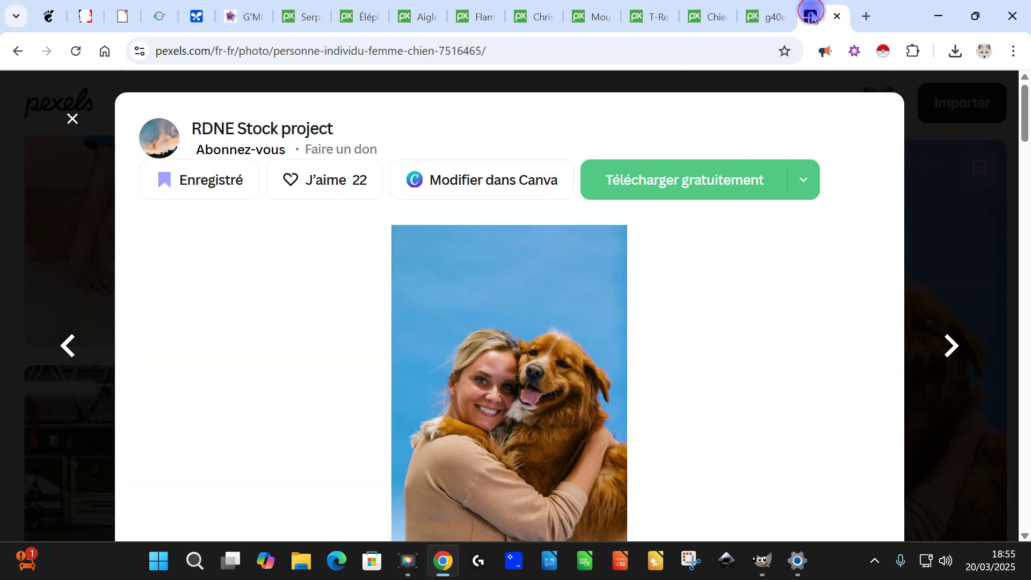
scroll(581, 276, down, 3)
scroll(753, 219, up, 3)
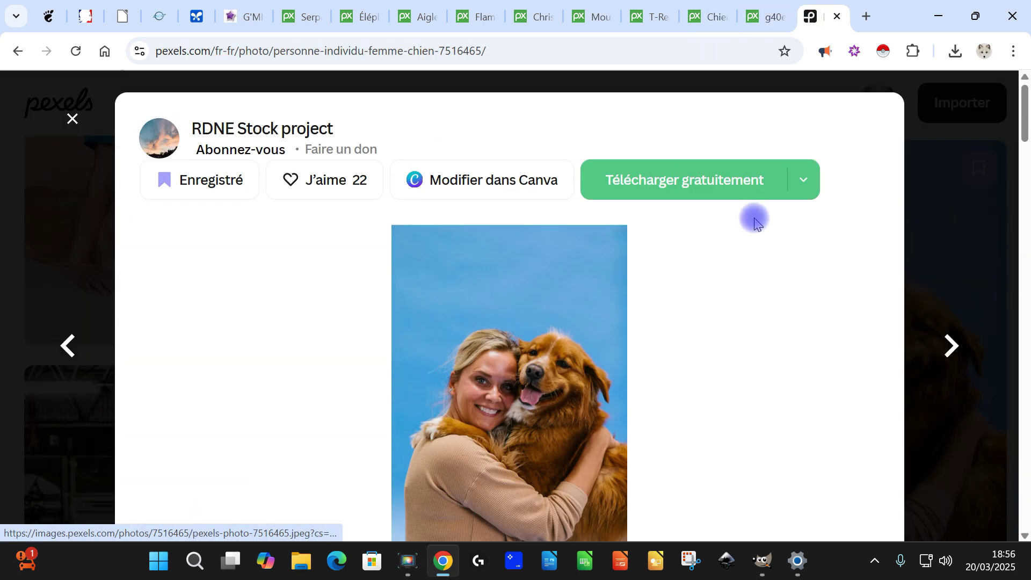
click(801, 178)
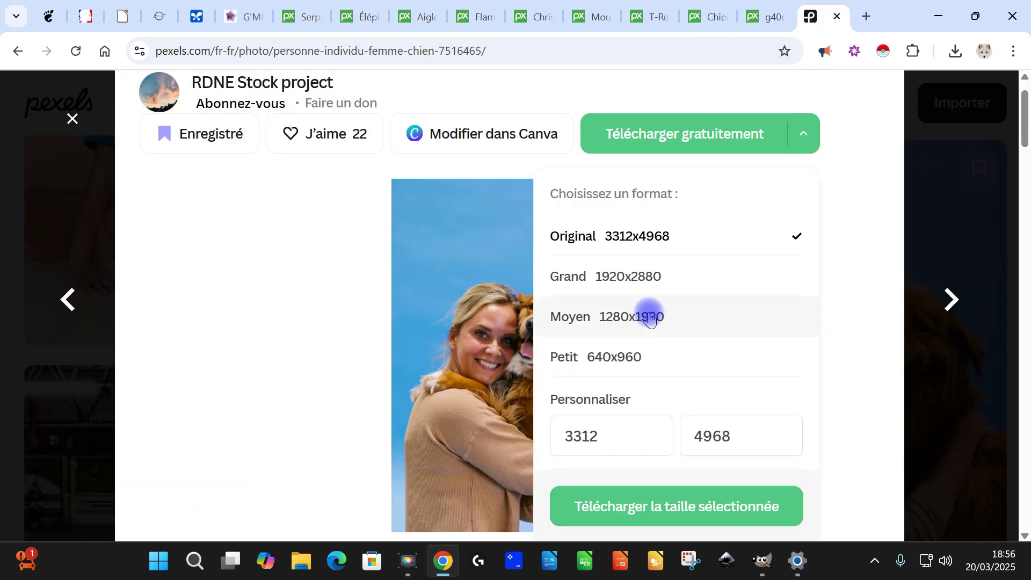
click(660, 275)
click(695, 496)
click(892, 511)
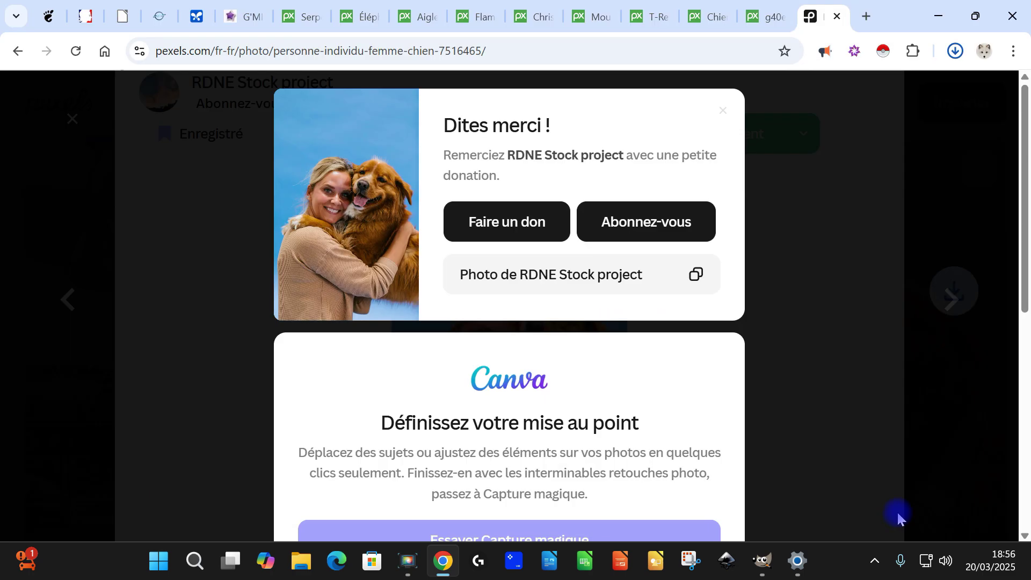
Step: Switch to GIMP and open the downloaded photo pexels-rdne-7516465.jpg from the mars folder
click(763, 560)
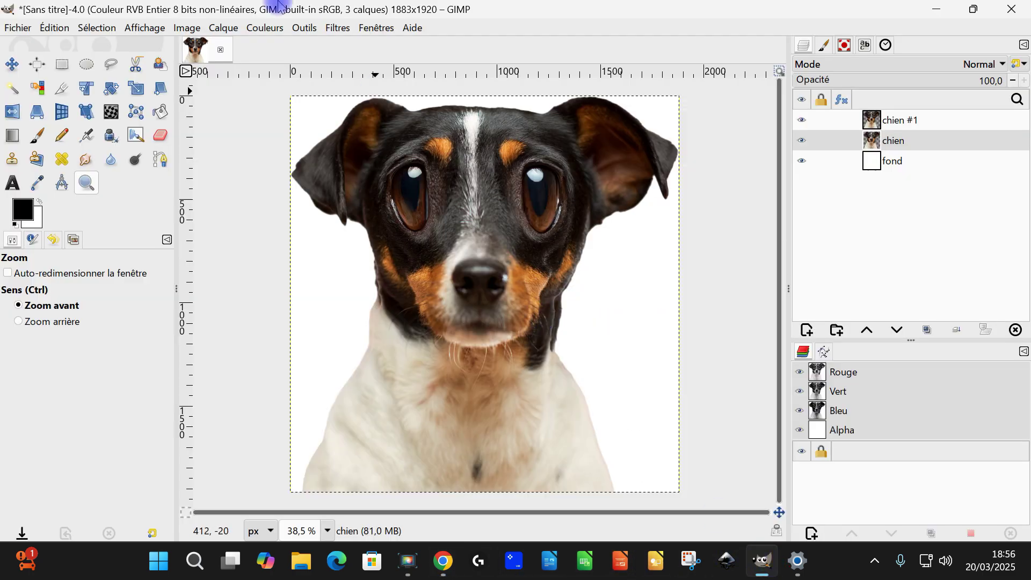
click(19, 29)
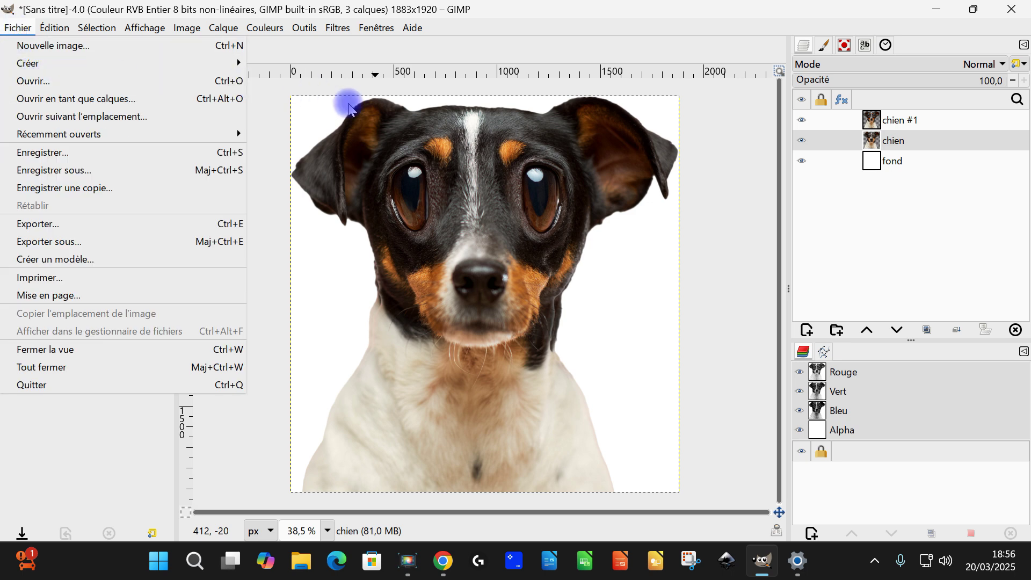
click(32, 81)
click(175, 297)
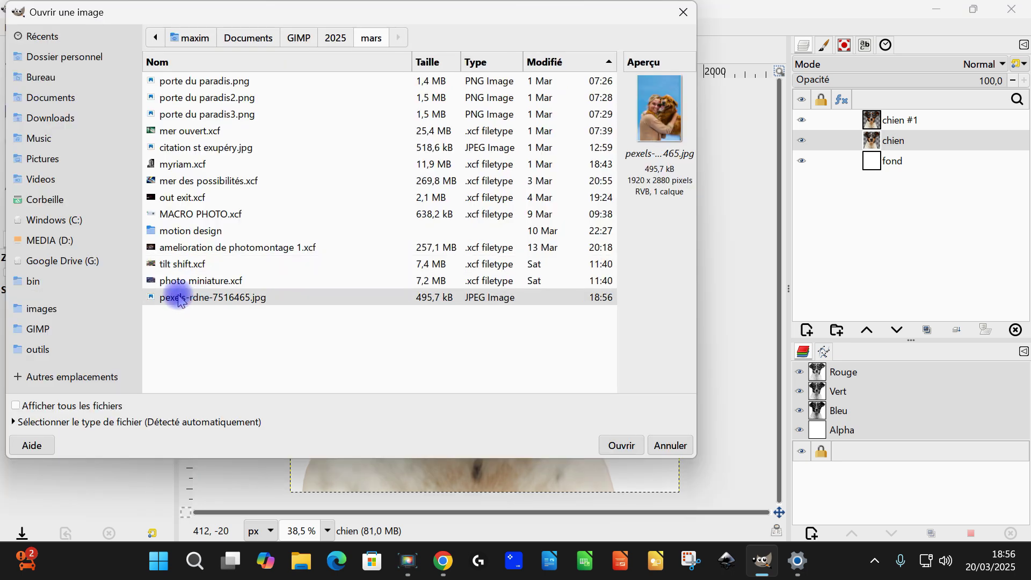
double_click(174, 297)
click(302, 261)
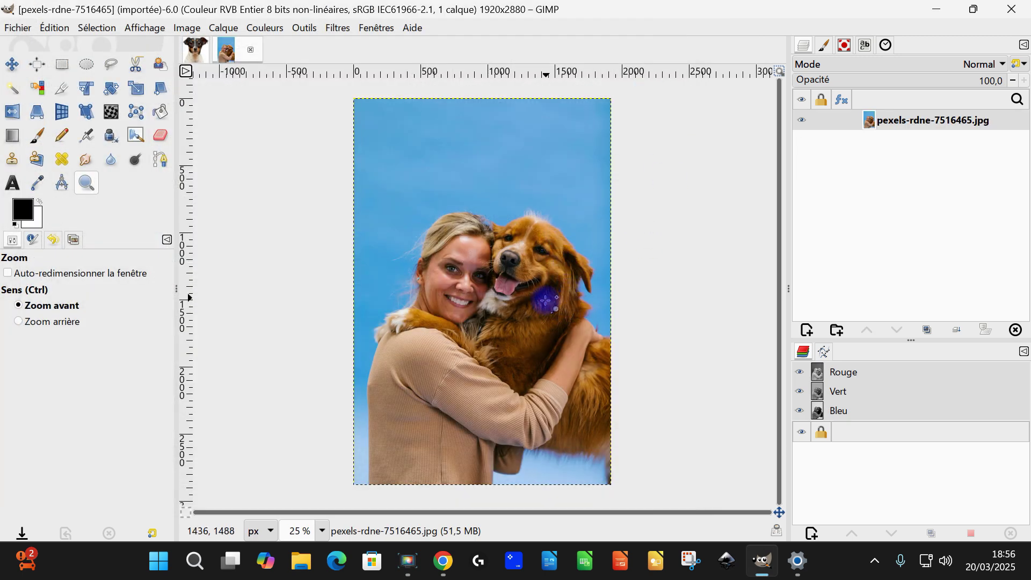
Step: Crop the photo around the woman's and the dog's heads to about 1593 x 1391 px, at position 262, 628
scroll(541, 305, up, 1)
scroll(541, 305, up, 3)
drag(542, 292, 582, 310)
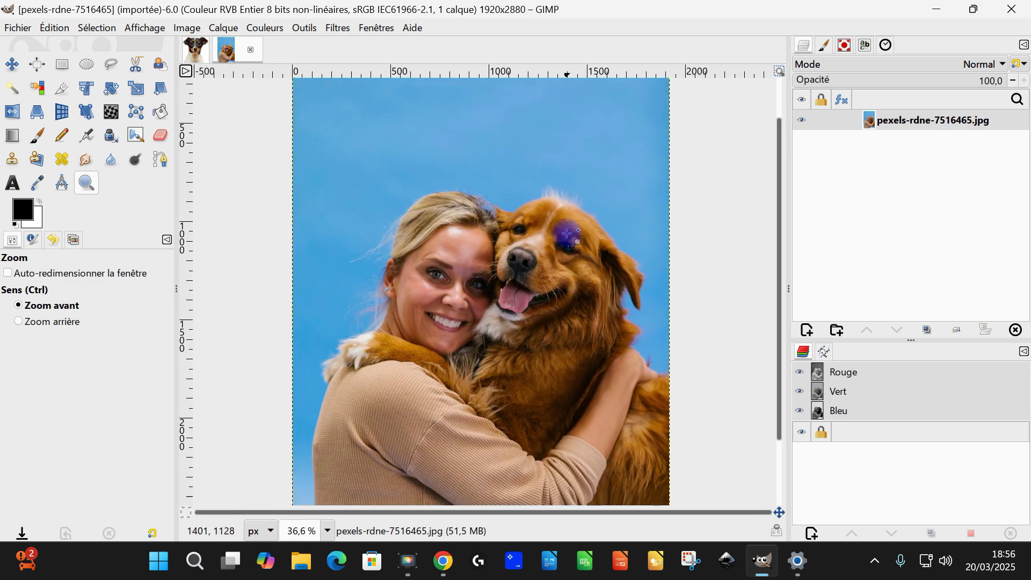
click(62, 91)
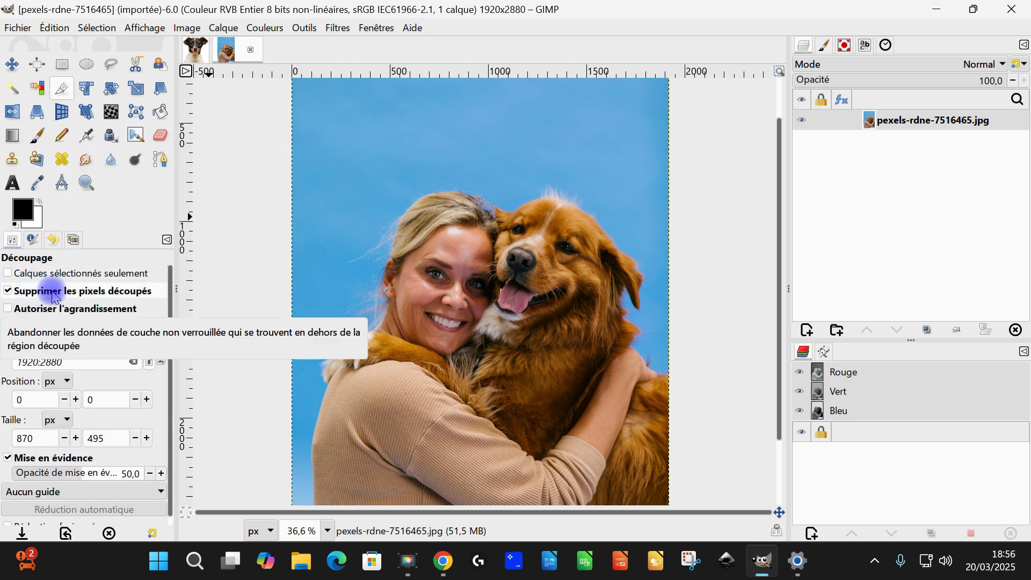
drag(355, 149, 655, 421)
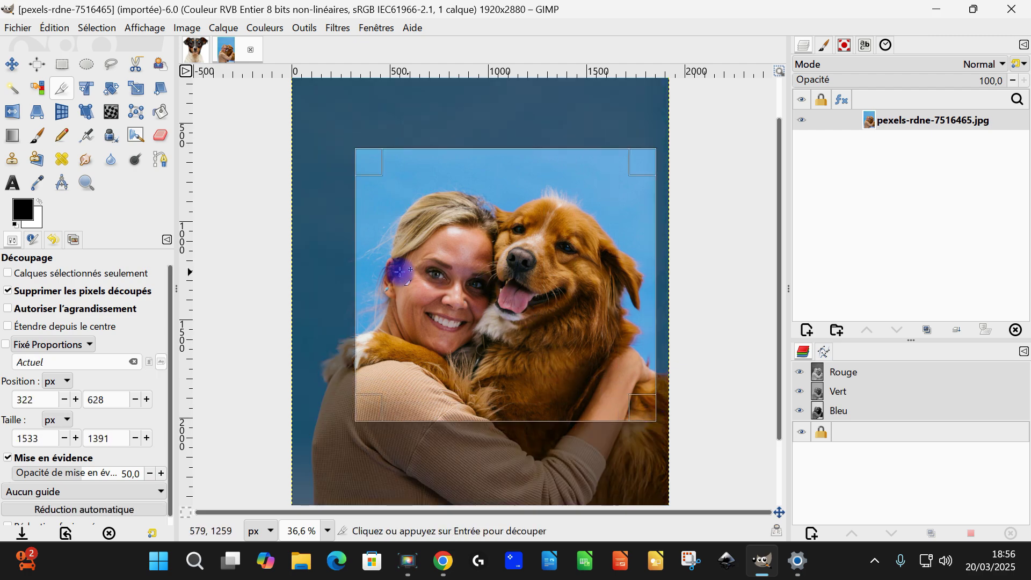
drag(367, 274, 355, 273)
key(Return)
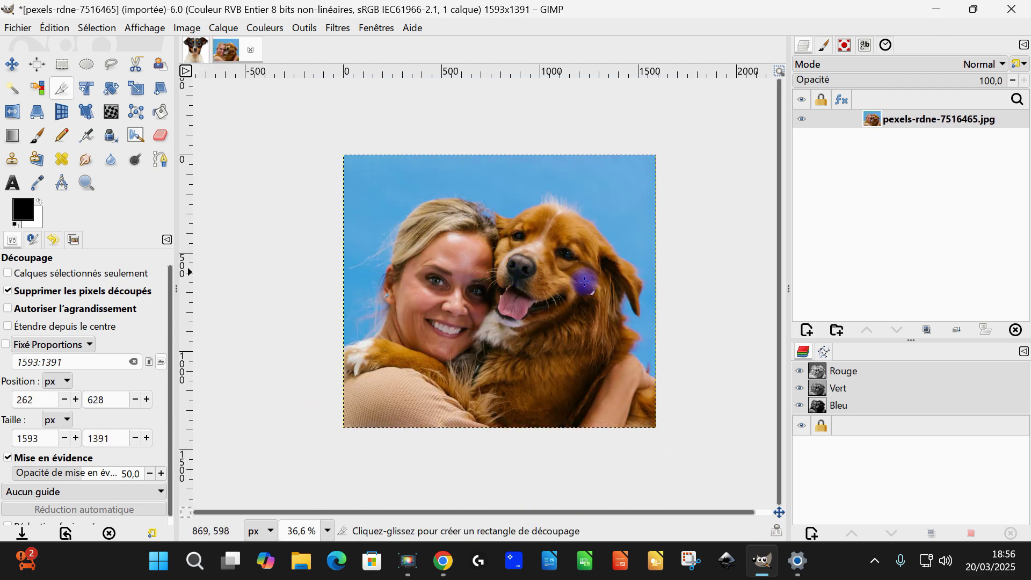
Step: Duplicate the cropped photo layer so the original is kept underneath
click(86, 182)
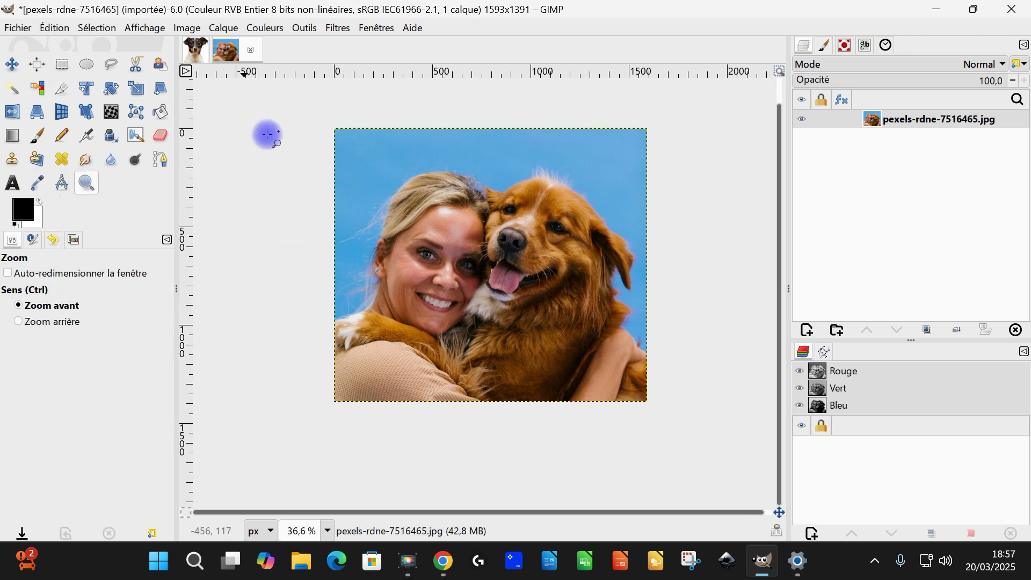
drag(329, 113, 674, 426)
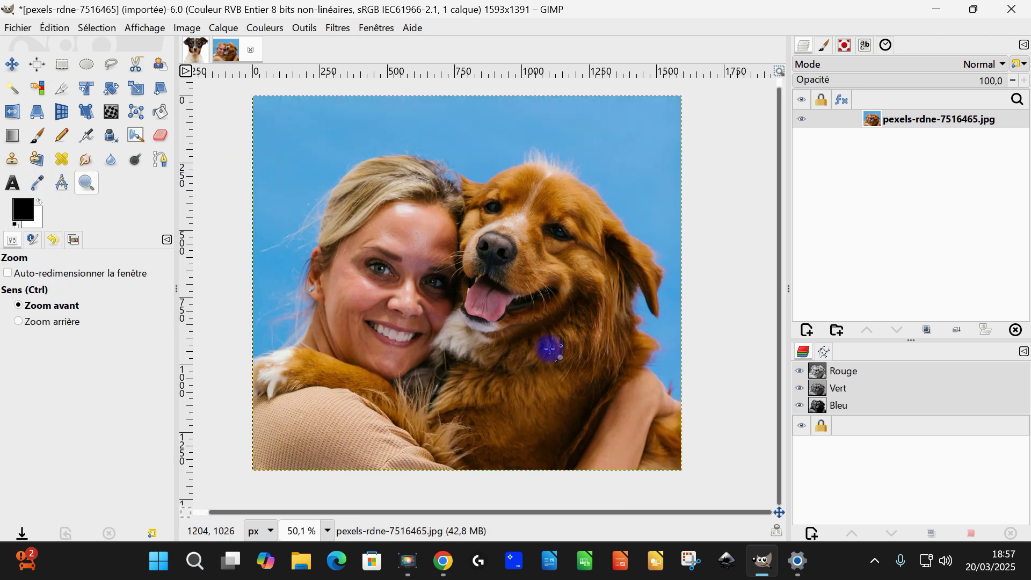
click(927, 329)
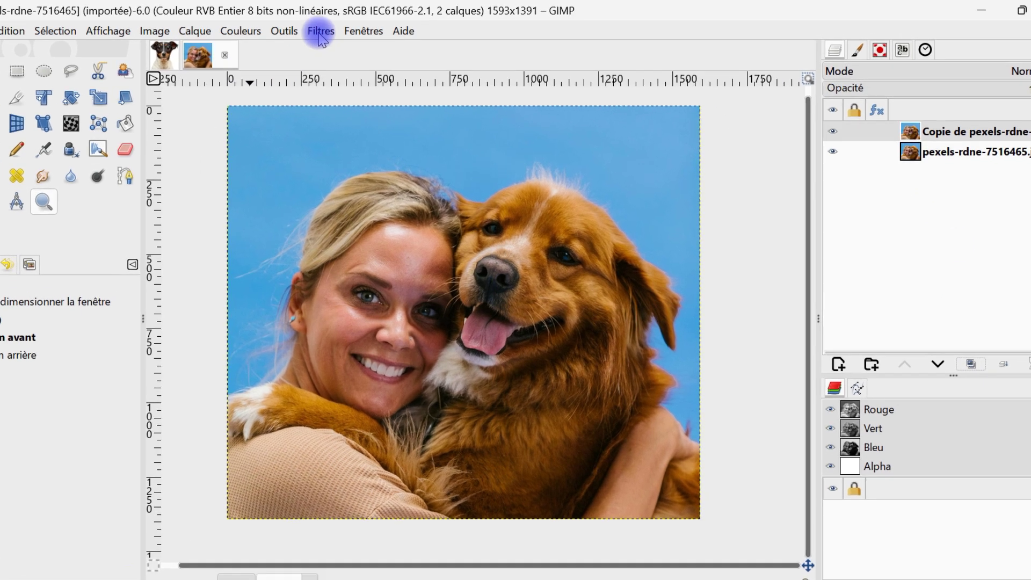
Step: Reopen G'MIC-Qt with Warp [RBF] on the duplicated layer and reset the filter's keypoints to their defaults
click(320, 32)
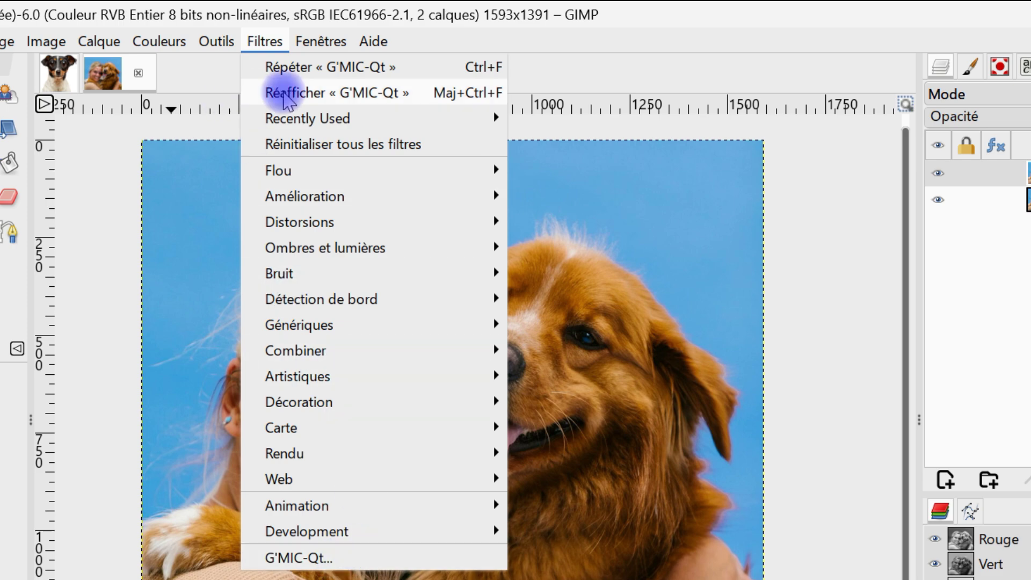
click(289, 98)
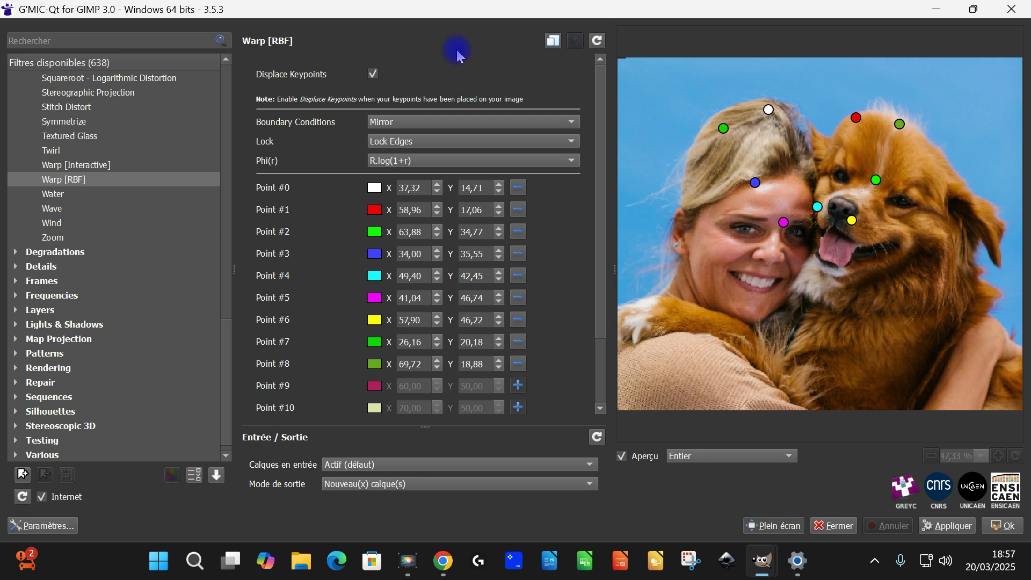
click(550, 45)
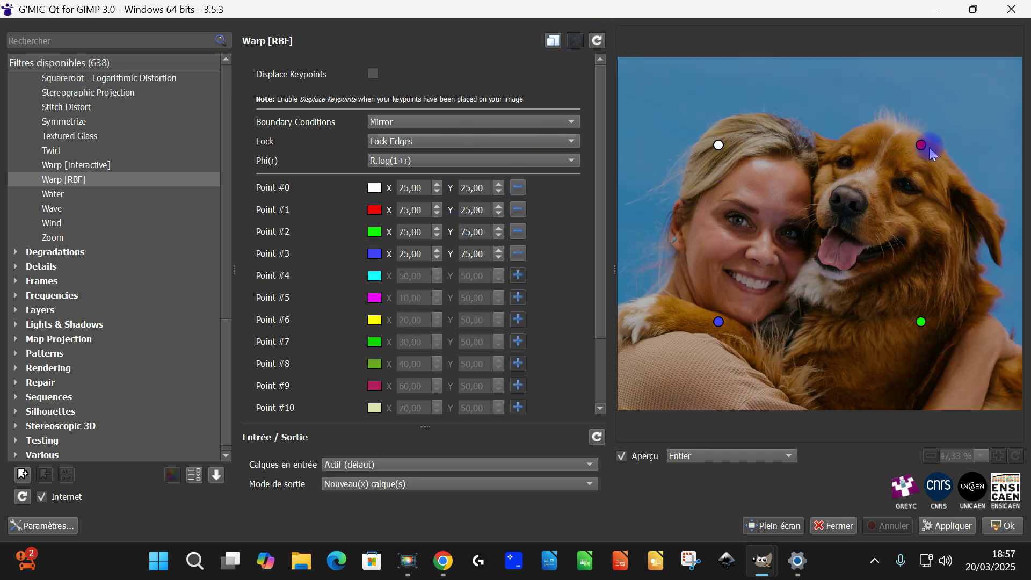
Step: Place the four keypoints around the faces: #0 at about 37.7/25.9, #1 at 63.2/27.4, #2 at 64.8/60.3 and #3 at 37.9/66.2
drag(922, 146, 874, 155)
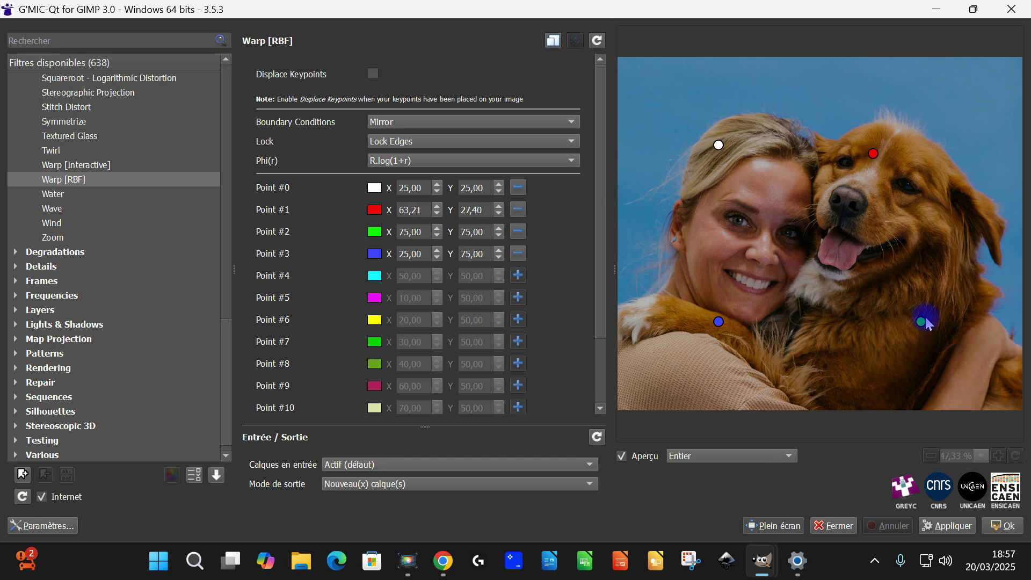
drag(720, 323, 776, 295)
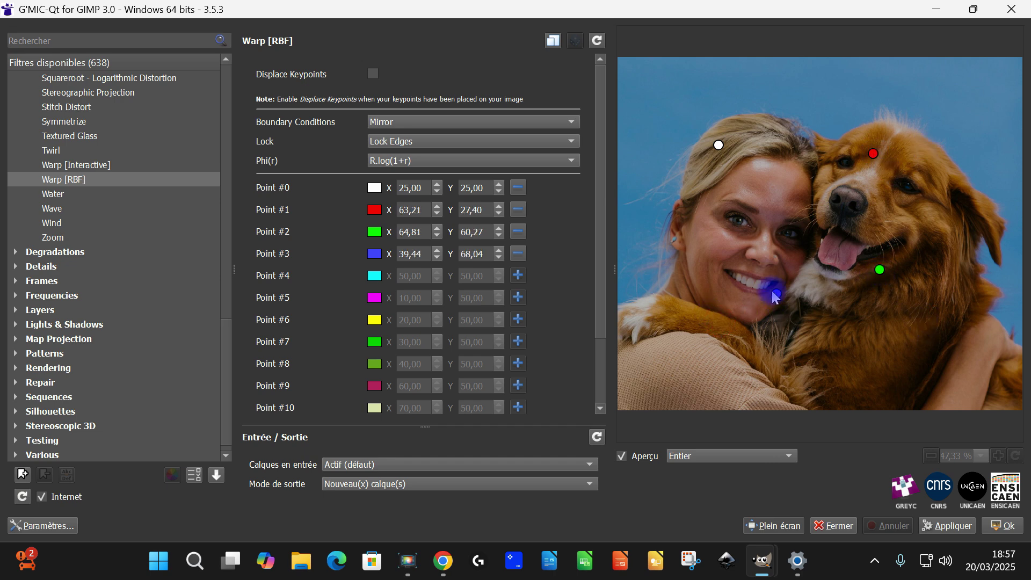
drag(718, 145, 765, 149)
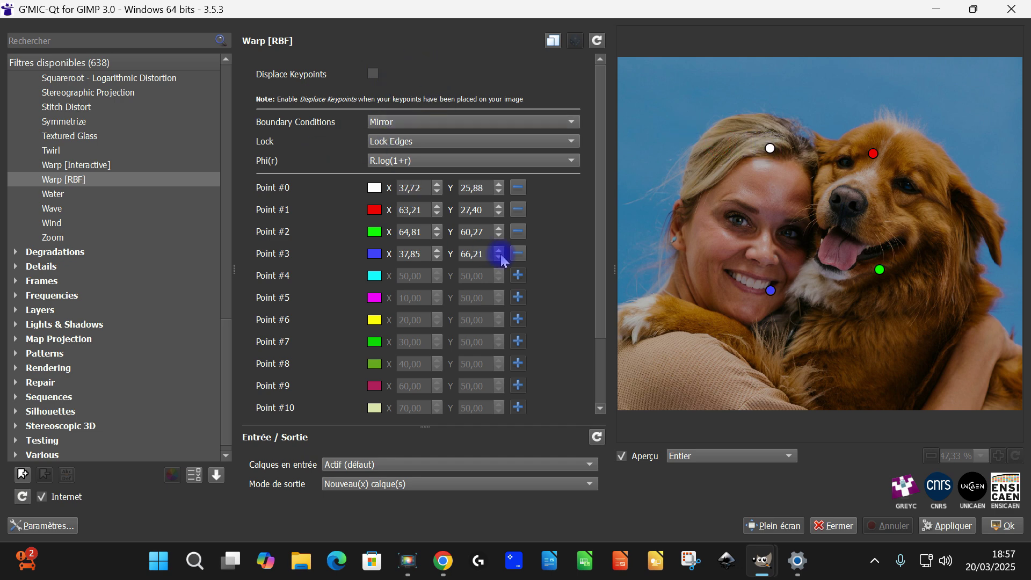
Step: Add keypoint #4 above the woman's nose at about 38.5/41.6 and #5 beside the dog's nose at 54.5/37.4
click(519, 275)
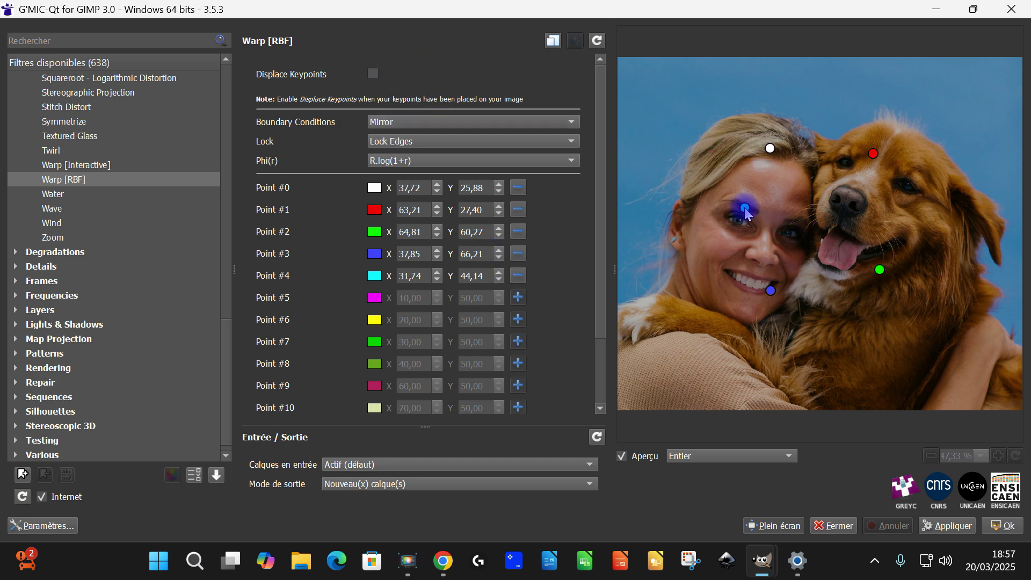
drag(765, 202, 773, 203)
click(482, 252)
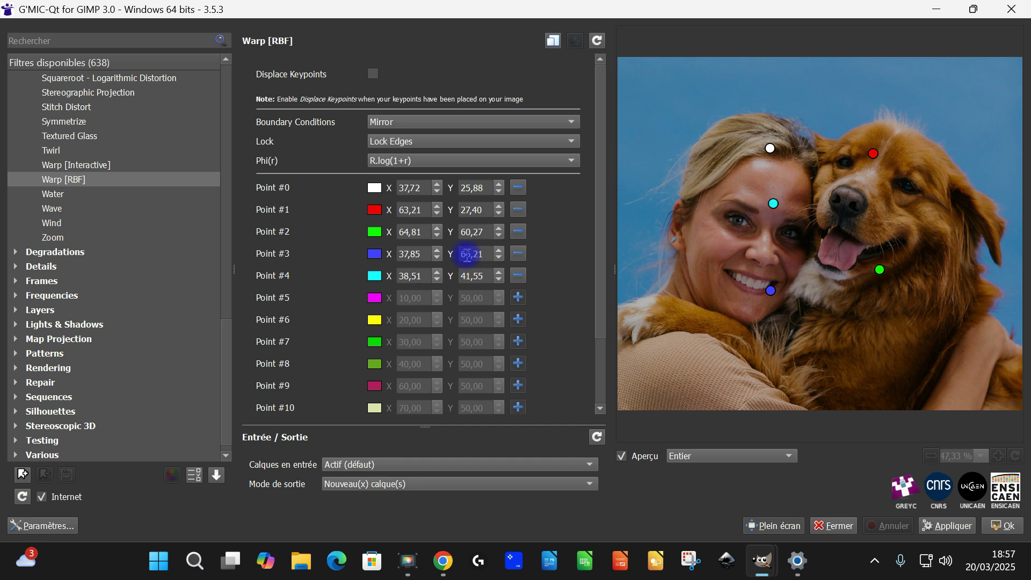
drag(662, 239, 838, 189)
Step: Add keypoints #6 at about 40.4/55.6, #7 at 51.7/54.3 and #8 between the two chins at 48.1/64.2
click(519, 320)
drag(699, 234, 773, 251)
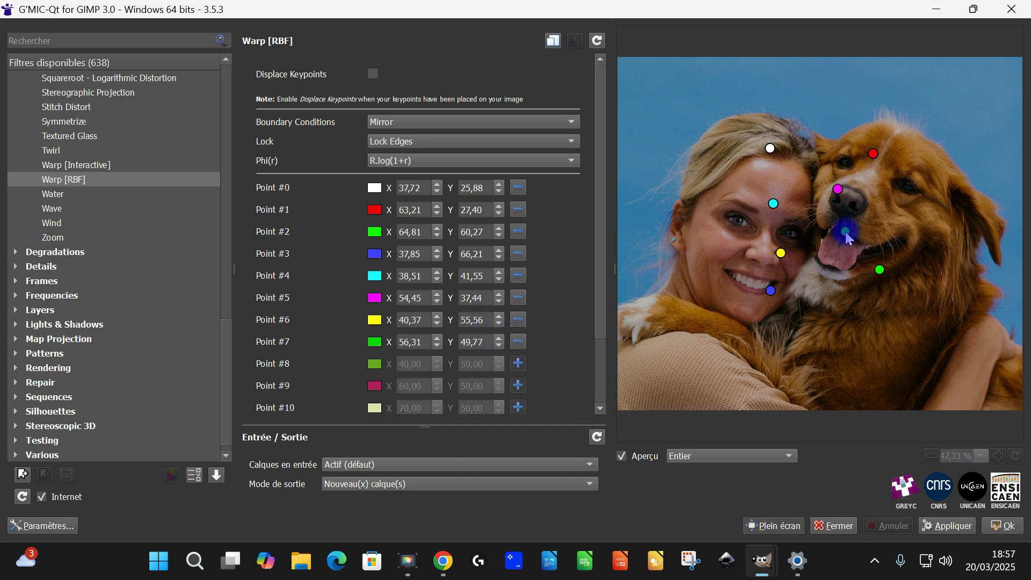
drag(843, 229, 827, 248)
click(518, 364)
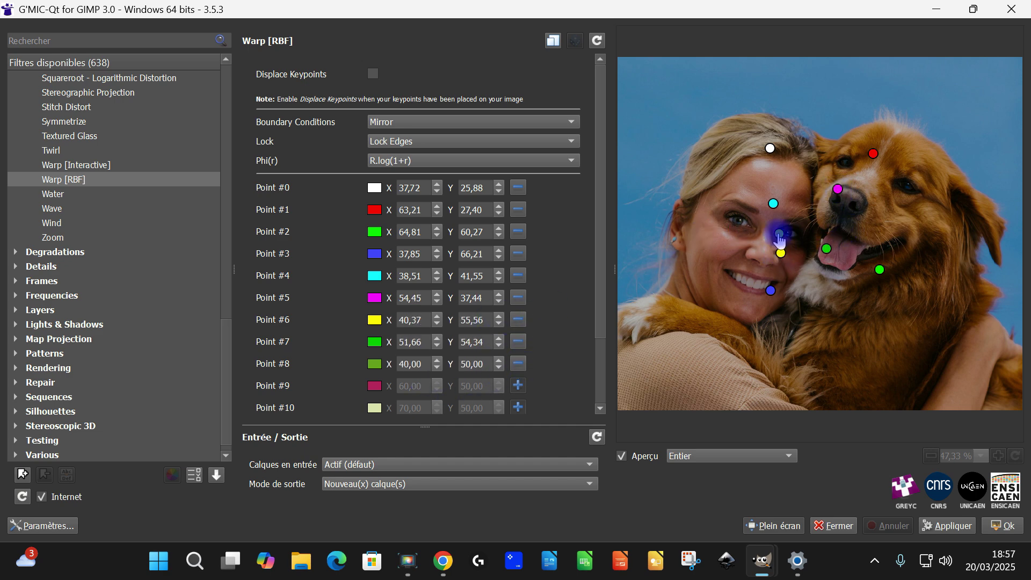
drag(804, 288, 802, 289)
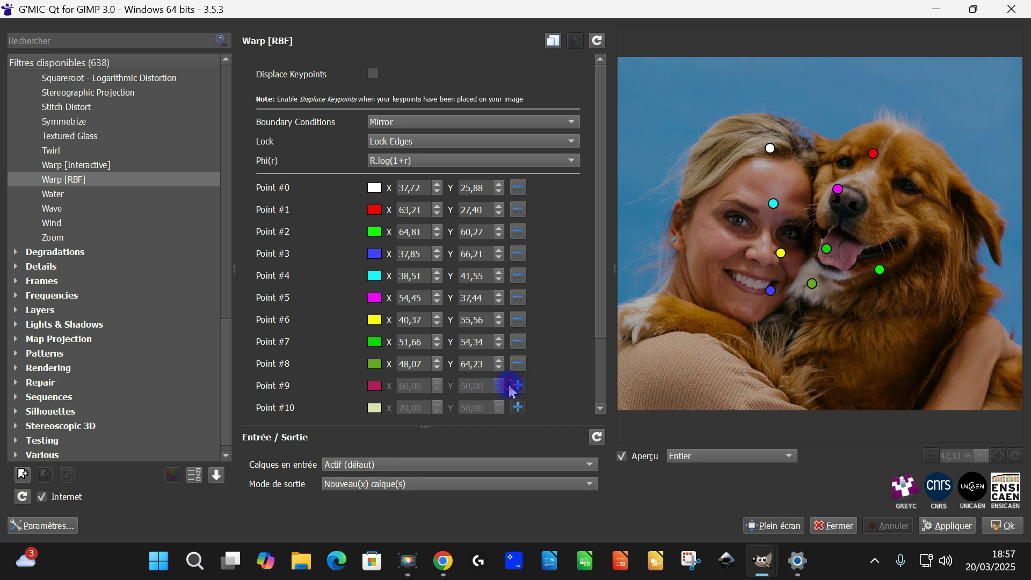
Step: Move #7 to about 44.4/32.6 and add #9 at 60/50, #10 at 70.3/47.0, #11 at 31.6/71.7 and #12 at 35.3/48.6
scroll(545, 349, down, 3)
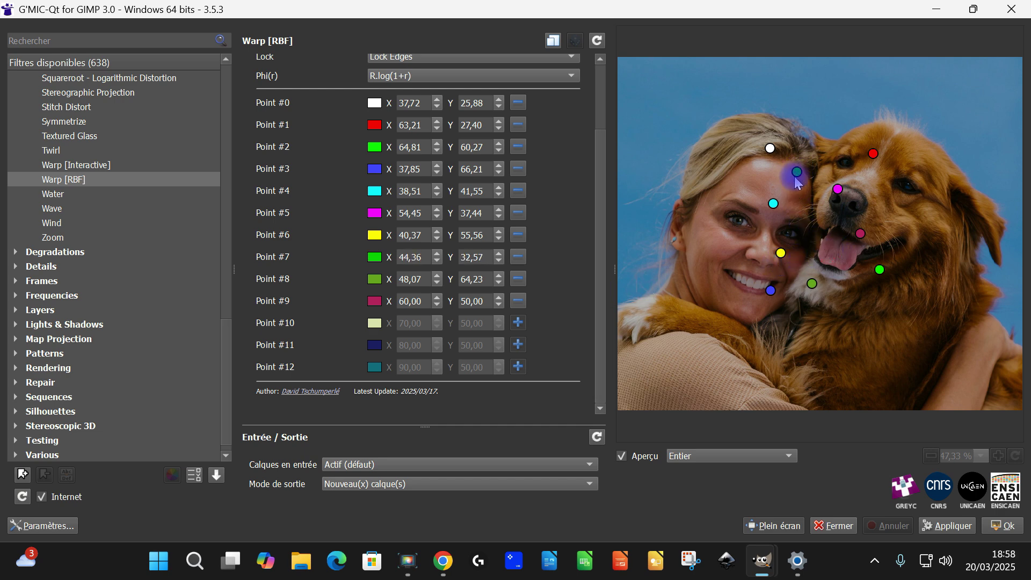
click(519, 344)
click(710, 312)
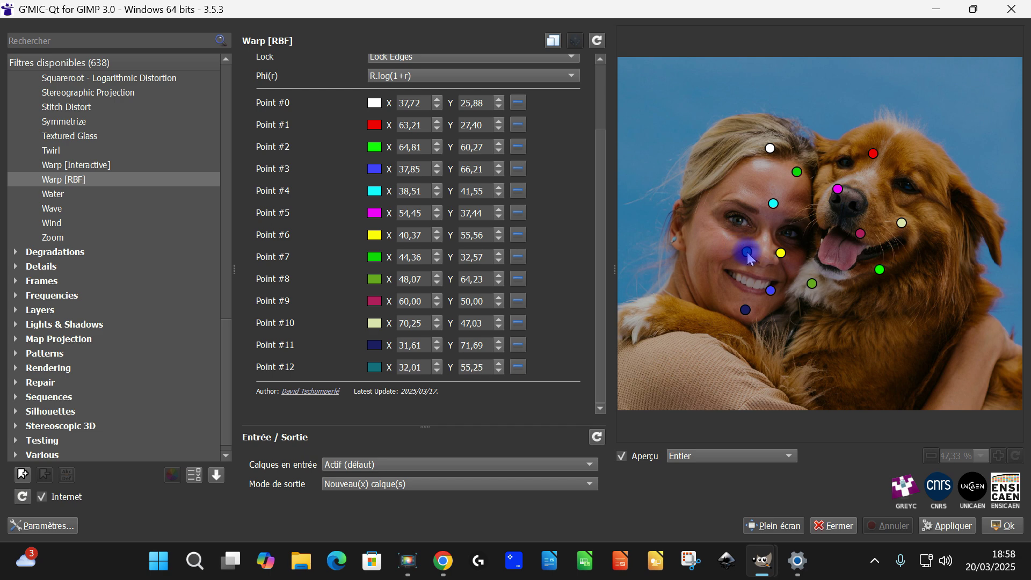
drag(750, 259, 765, 236)
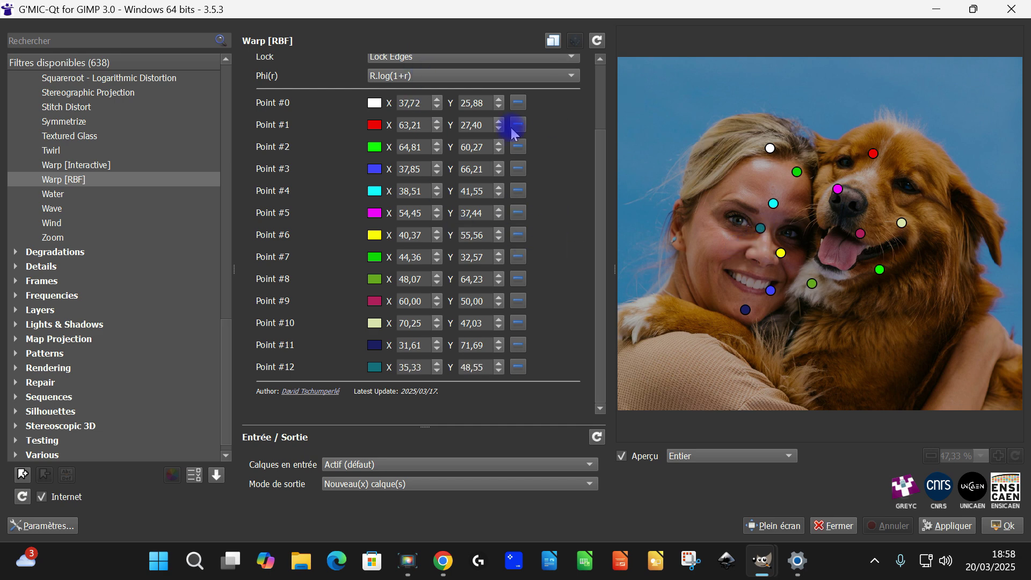
Step: Set Phi(r) to Sqrt(r), enable Displace Keypoints, and move #5 to about 44.8/47.8, #7 to 55.9/38.8 and #1 to 47.3/32.0
scroll(430, 80, up, 3)
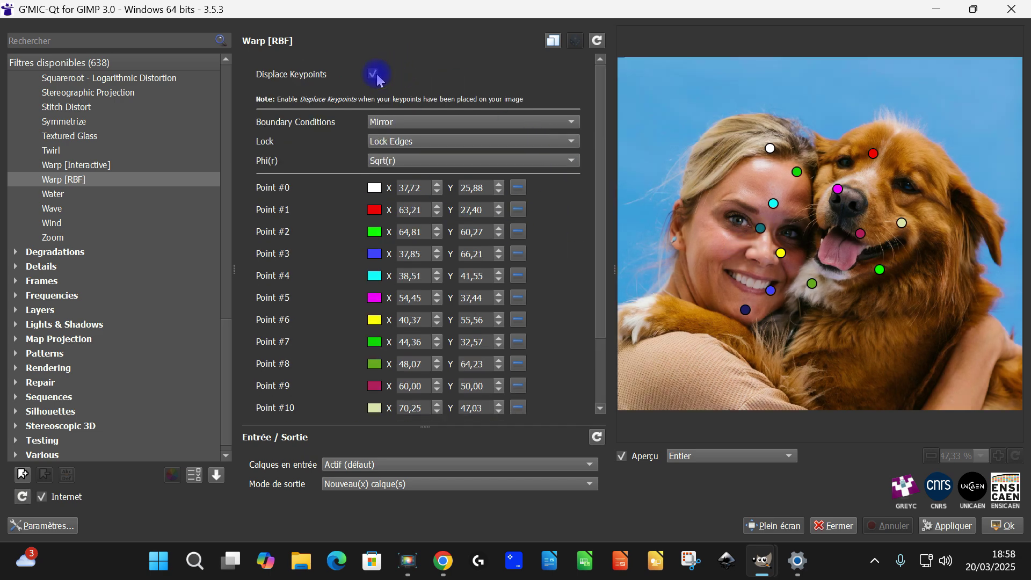
drag(841, 193, 800, 230)
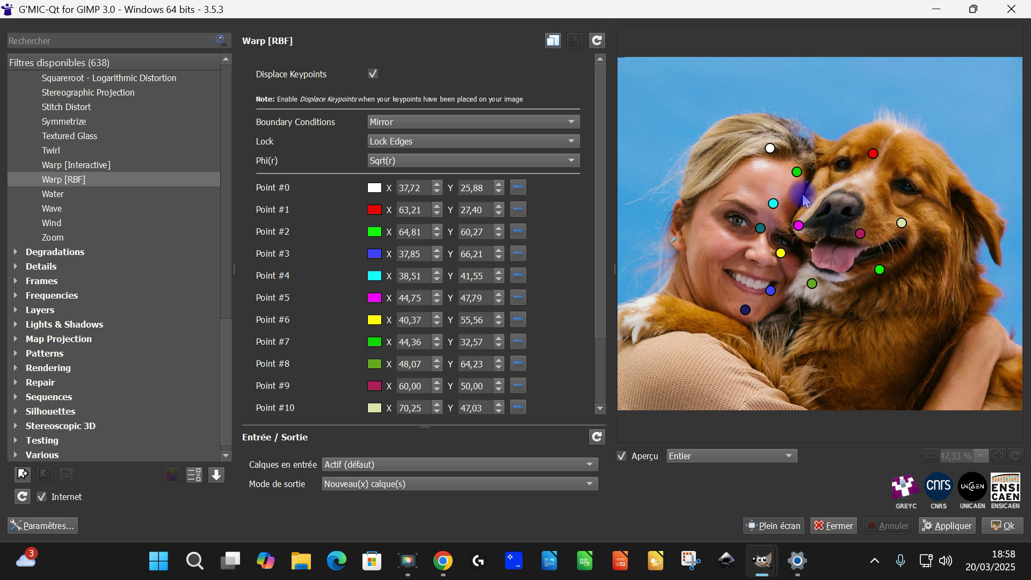
drag(797, 172, 844, 193)
drag(868, 155, 817, 179)
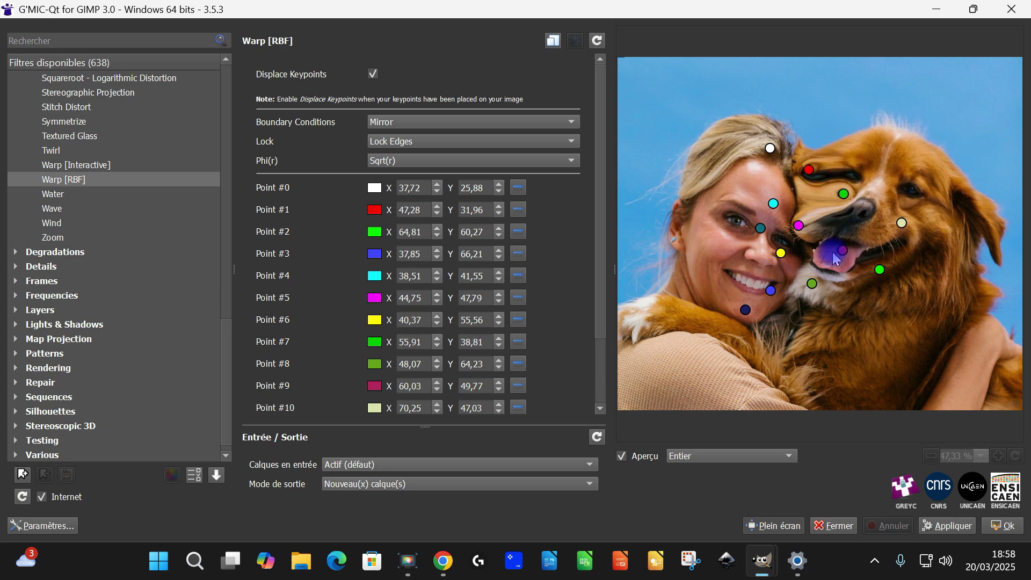
Step: Pull the faces into each other with #0 at about 61.2/30.0, #3 at 51.3/72.6, #4 at 49.8/35.2, #9 at 46.6/56.9 and #10 at 57.6/59.1
drag(861, 236, 806, 257)
drag(903, 225, 851, 266)
drag(760, 229, 819, 181)
drag(770, 148, 791, 200)
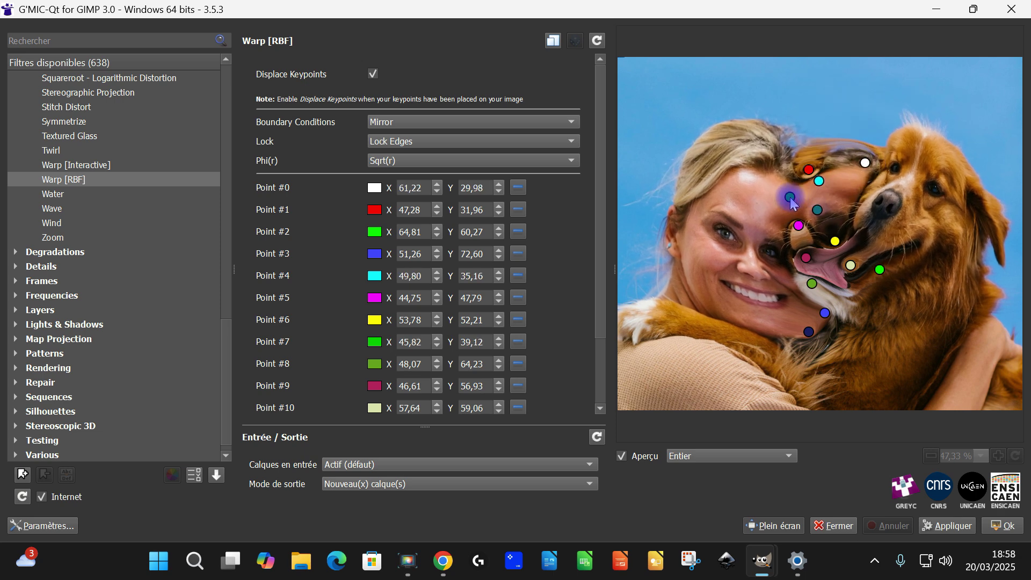
Step: Refine the merge with #3 at about 44.6/74.1, #5 at 49.3/59.7, #6 at 51.3/49.5, #8 at 41.3/65.0, #9 at 51.5/81.1 and #10 at 43.2/56.5
drag(825, 238, 775, 240)
drag(812, 284, 825, 232)
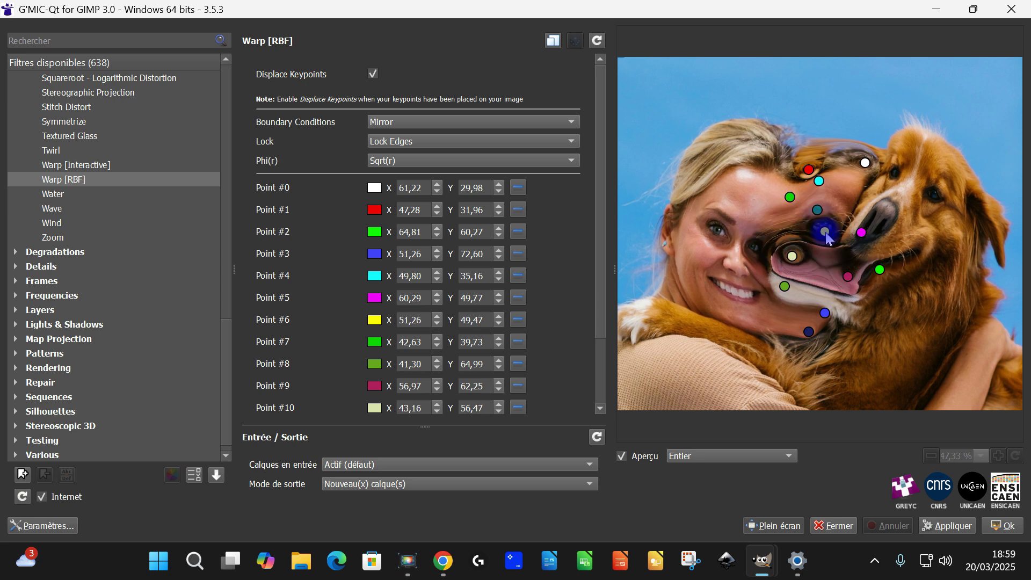
drag(851, 281, 799, 320)
drag(861, 233, 817, 267)
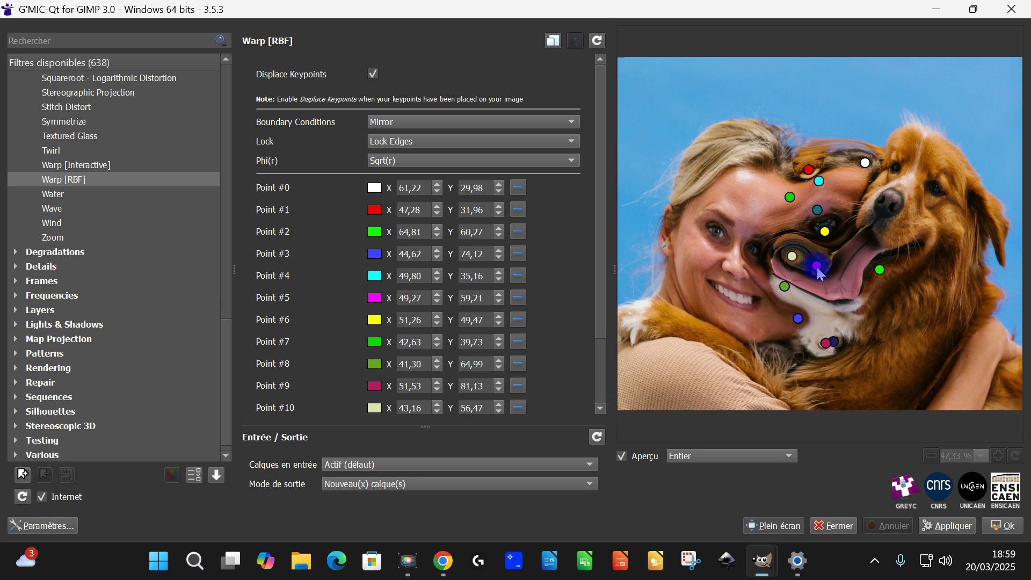
Step: Try the warp with Phi(r) set to R, and return it to Sqrt(r)
click(430, 122)
click(430, 123)
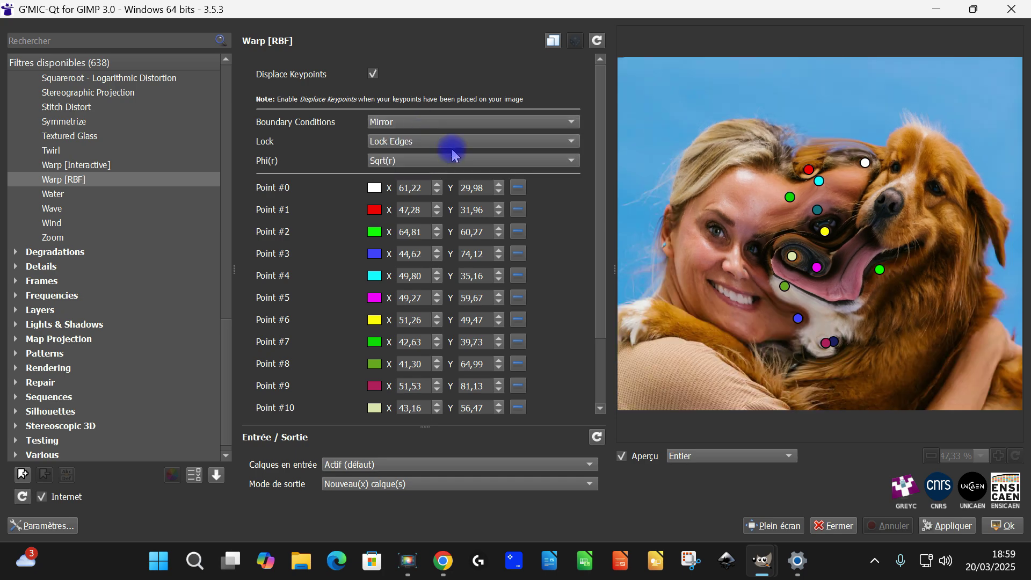
click(410, 160)
click(416, 179)
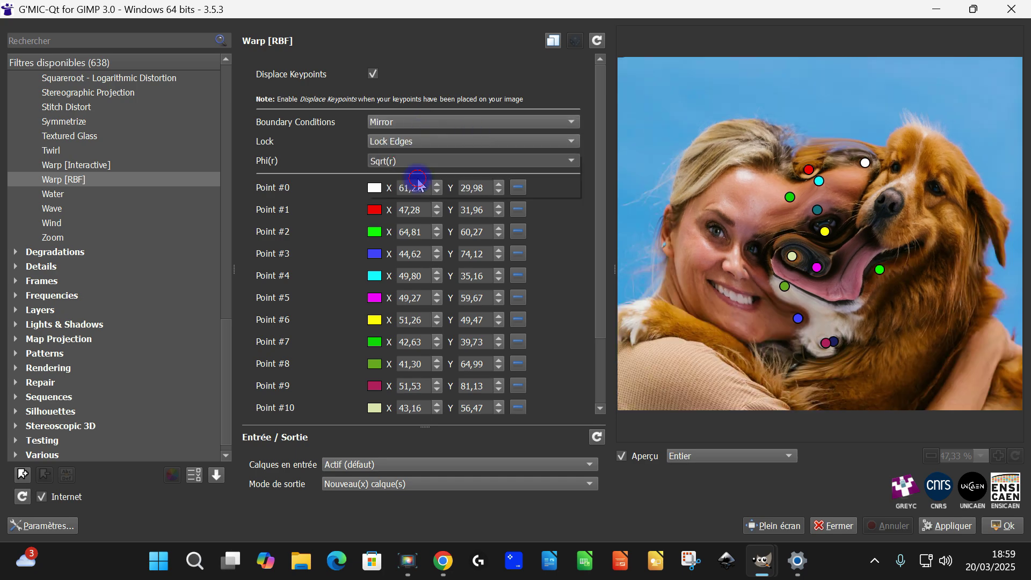
click(420, 161)
click(417, 147)
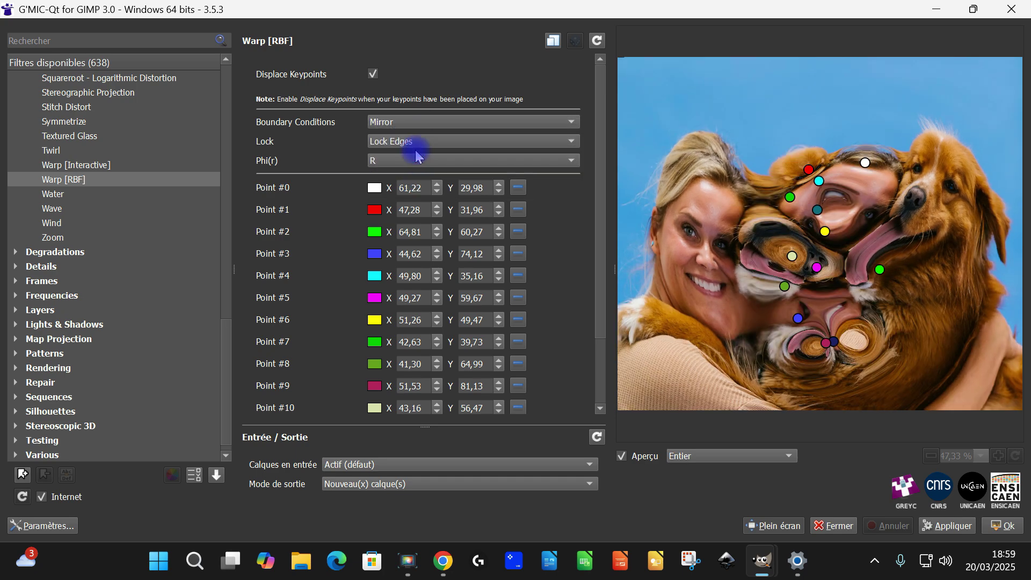
click(411, 161)
click(410, 146)
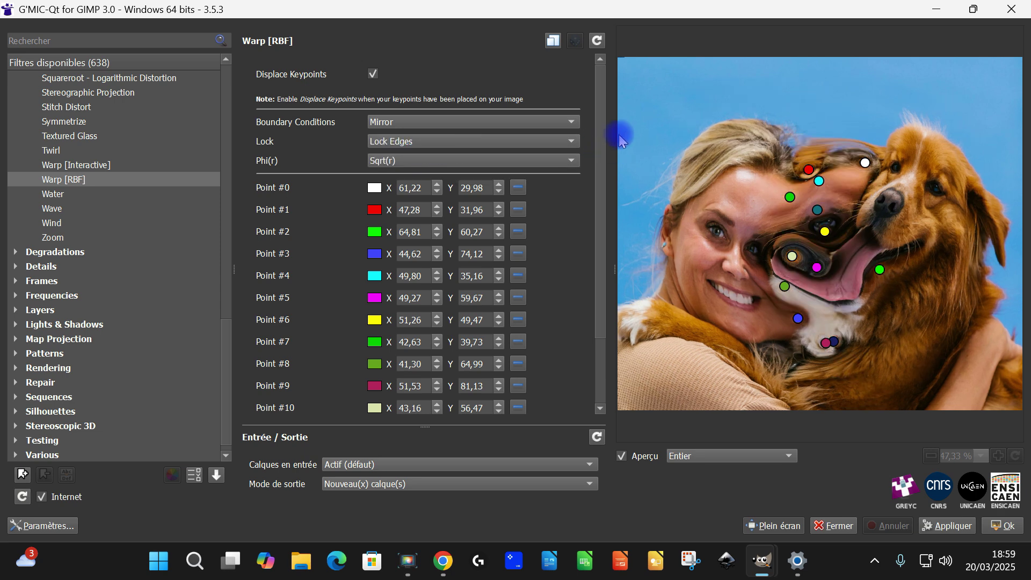
Step: Spread the warp with #5 at about 16.6/57.4, #6 at 24.3/44.1, #4 at 28.4/32.4, #3 at 34.1/86.2, #9 at 41.2/88.9 and #2 at 18.6/72.8
drag(826, 266, 684, 259)
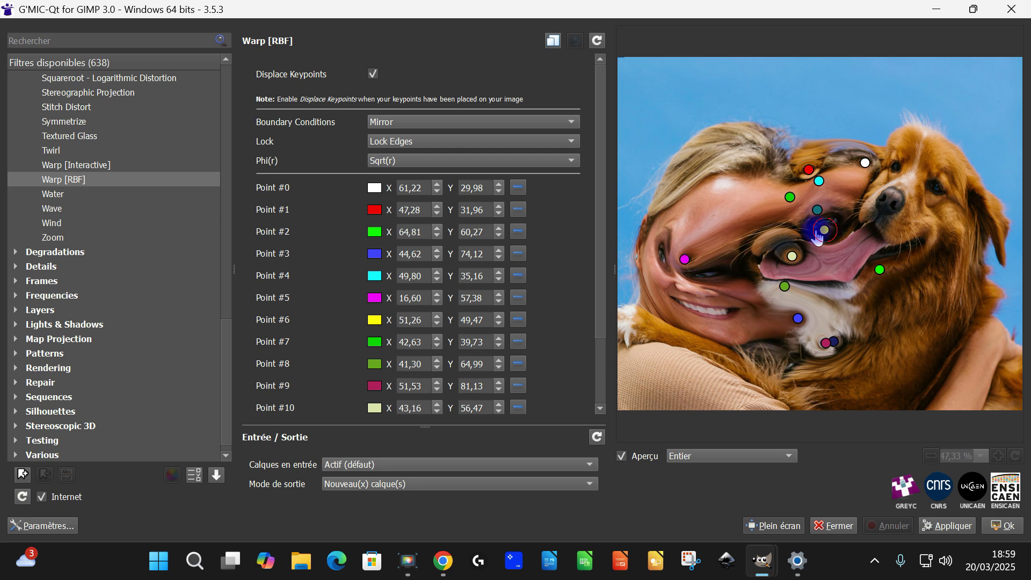
drag(826, 234, 716, 212)
drag(820, 183, 769, 157)
drag(817, 210, 758, 360)
drag(826, 341, 786, 368)
drag(880, 270, 692, 313)
Step: Switch to Chrome and skim the YouTube video "New G'MIC Filter : Deformations / Warp [RBF]" up to about 2:13
click(443, 561)
click(477, 424)
click(426, 424)
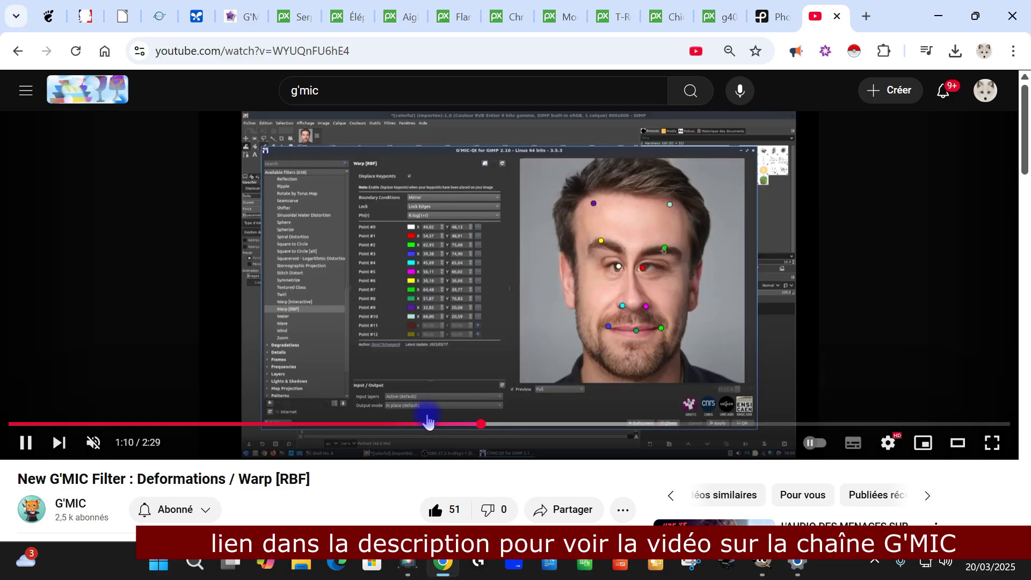
click(382, 423)
drag(472, 424, 638, 424)
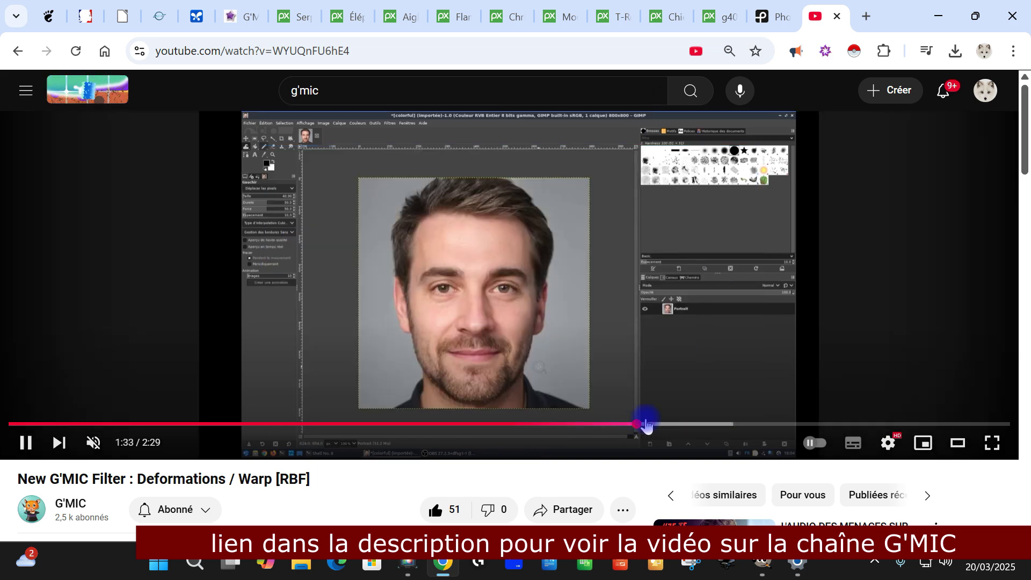
click(722, 425)
click(806, 424)
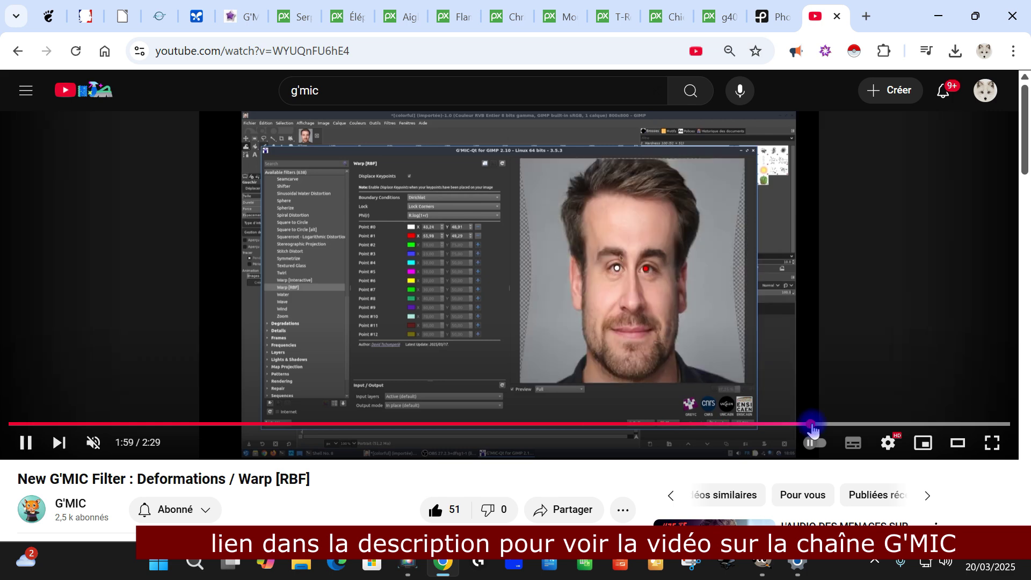
click(850, 424)
click(875, 425)
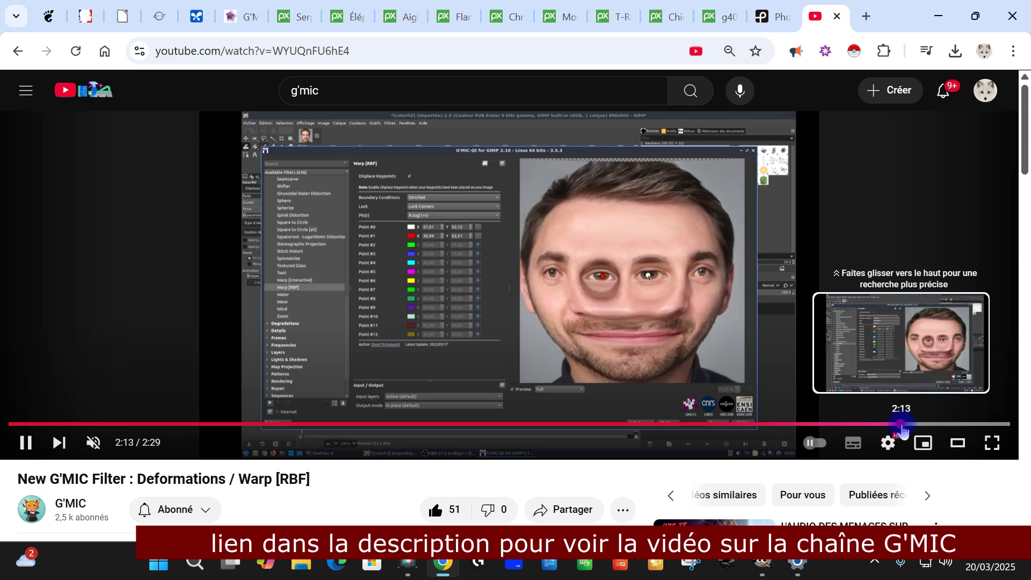
Step: Back in G'MIC-Qt, reset Warp [RBF], place #0 at about 40.9/44.0 and #1 at 66.1/48.7, and remove keypoints #2 and #3
mouse_move(762, 561)
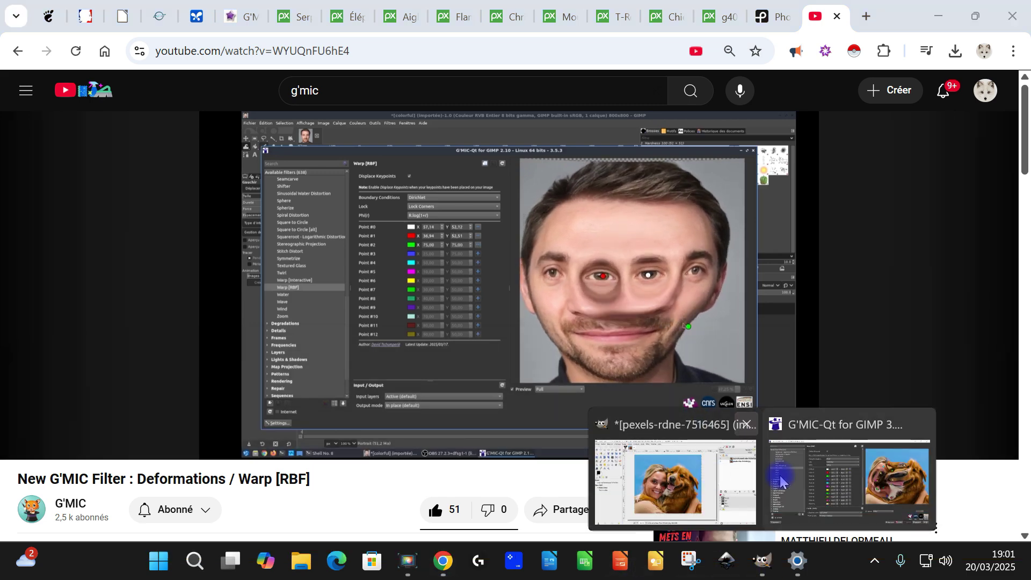
click(782, 476)
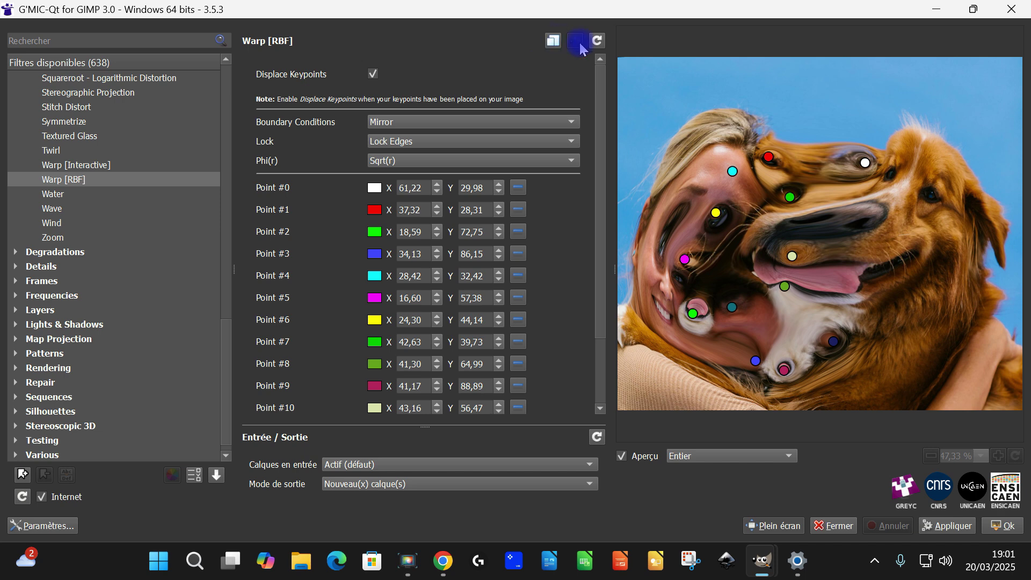
click(597, 41)
drag(921, 145, 891, 213)
drag(771, 191, 785, 221)
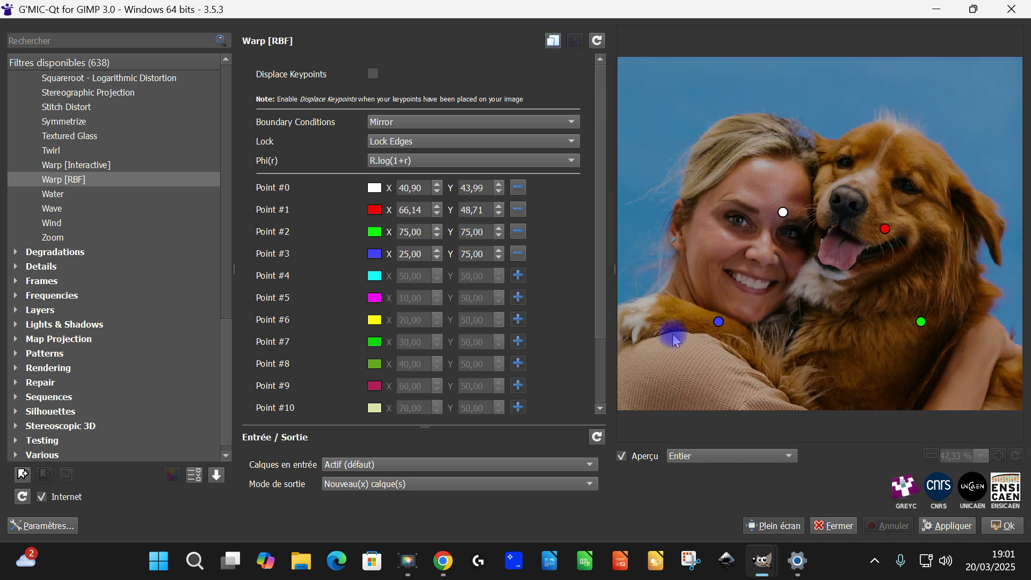
click(518, 233)
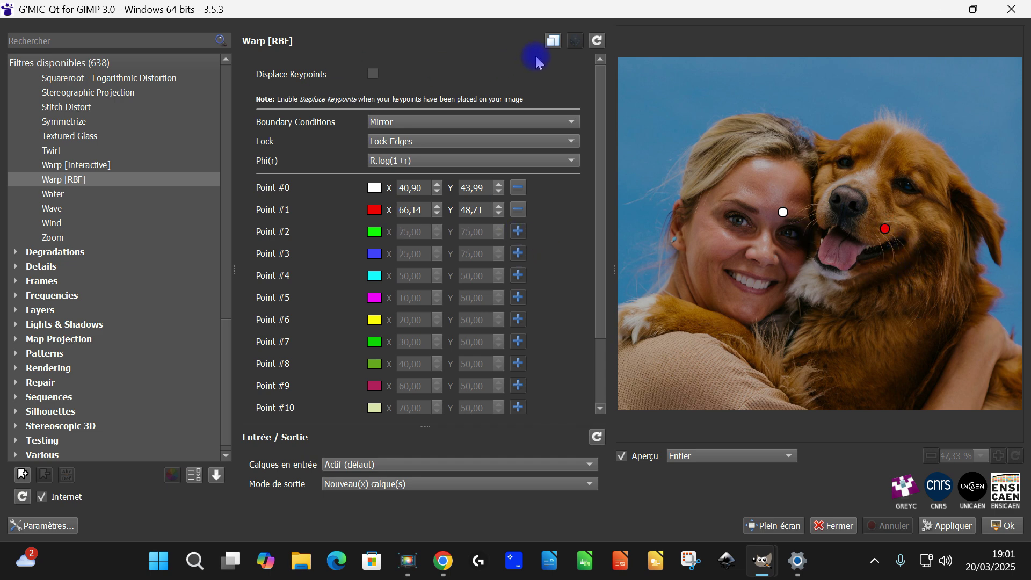
Step: Enable Displace Keypoints and warp the faces with #0 moved to about 33.3/85.1 and #1 to about 30.0/43.7
click(372, 75)
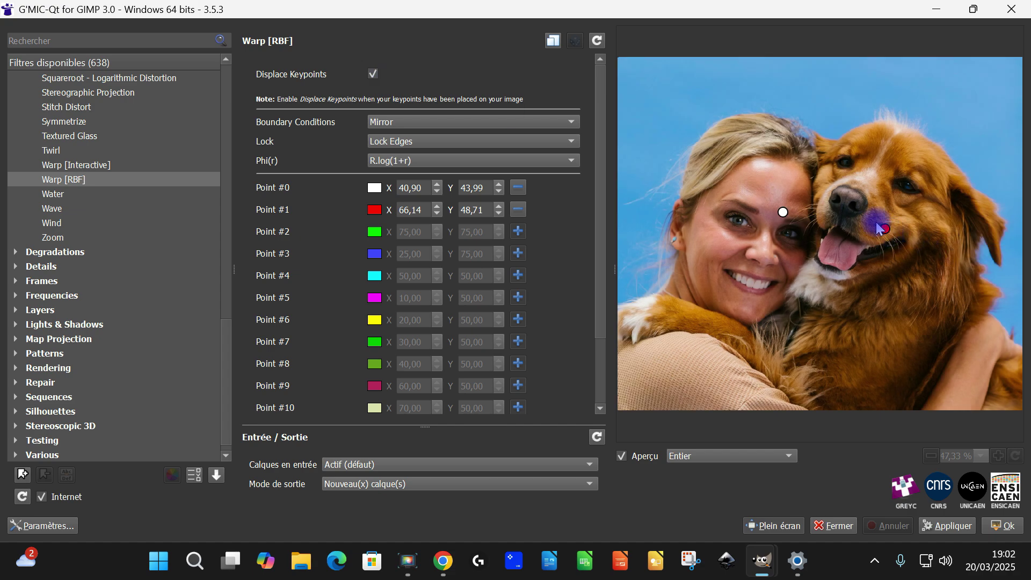
drag(886, 232, 783, 264)
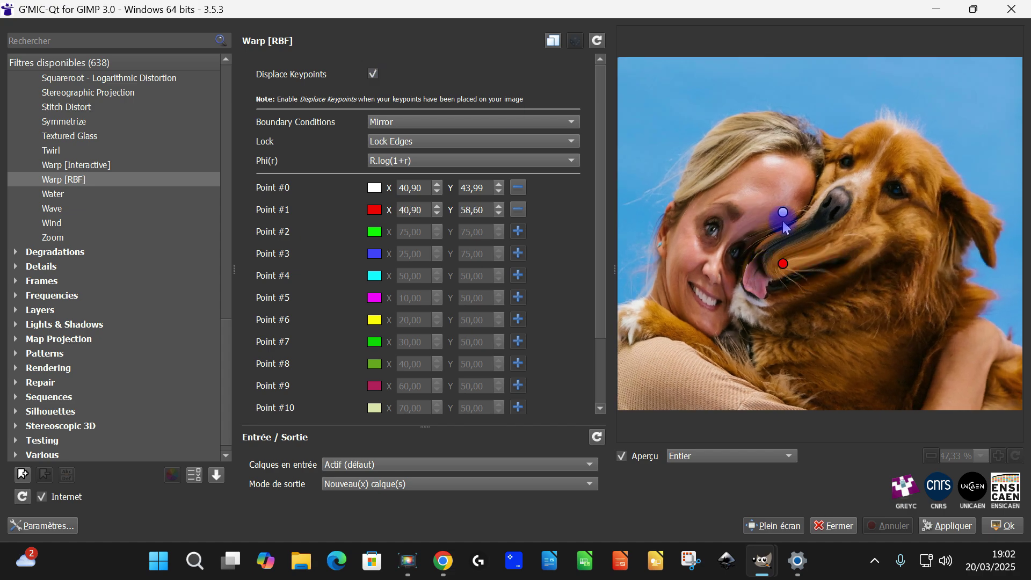
drag(785, 215, 876, 264)
drag(782, 265, 732, 171)
drag(877, 262, 752, 356)
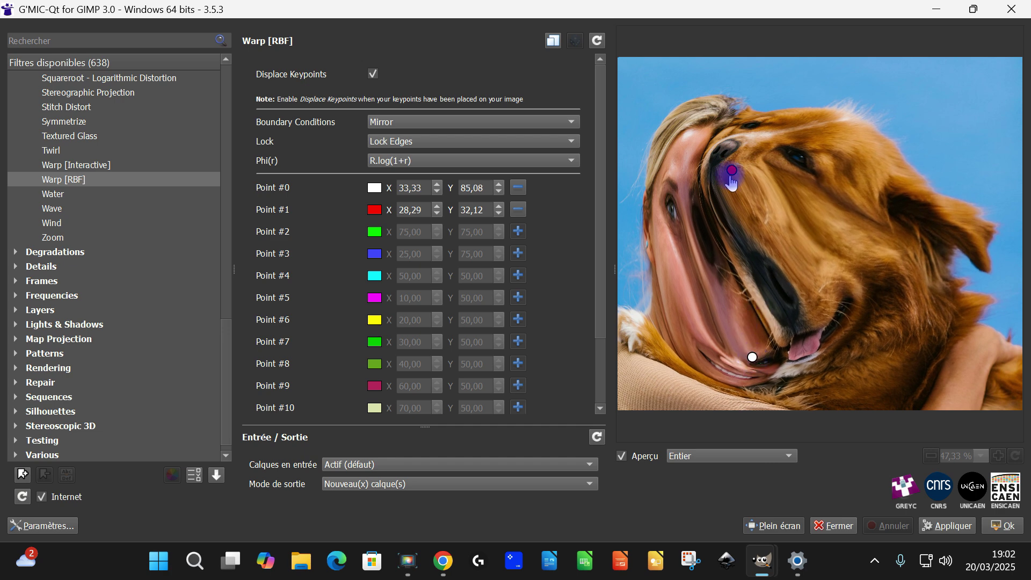
drag(731, 180, 739, 217)
Step: Try the warp with Phi(r) set to R, and switch it to Sqrt(r)
click(449, 160)
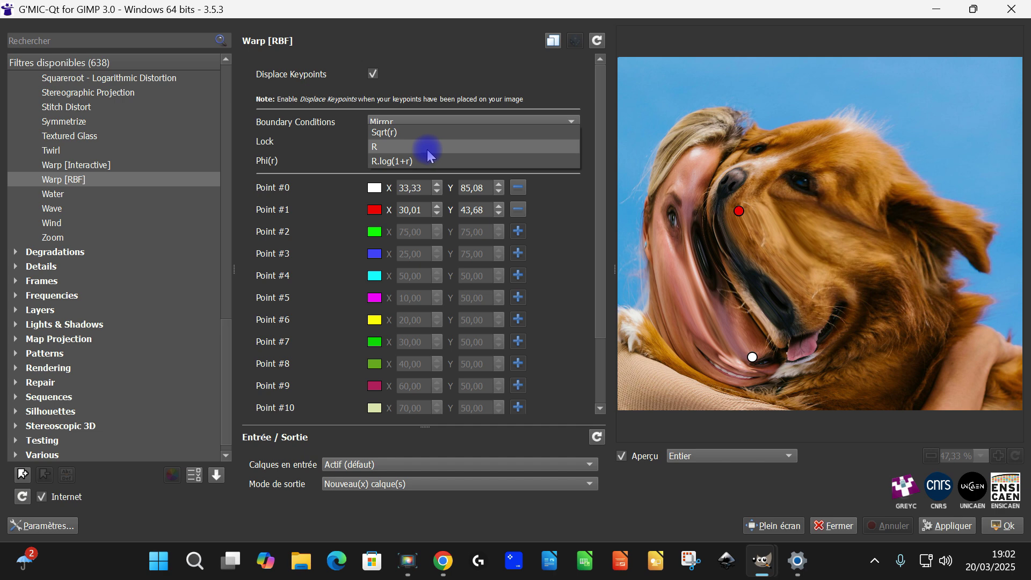
click(430, 147)
click(434, 161)
click(431, 146)
Step: Move #0 to about 72.0/73.8 and #1 to 7.8/55.3, add #2 and move it to 48.6/23.1, and apply the warp
drag(753, 358, 828, 196)
drag(739, 211, 649, 252)
click(842, 140)
drag(827, 197, 908, 317)
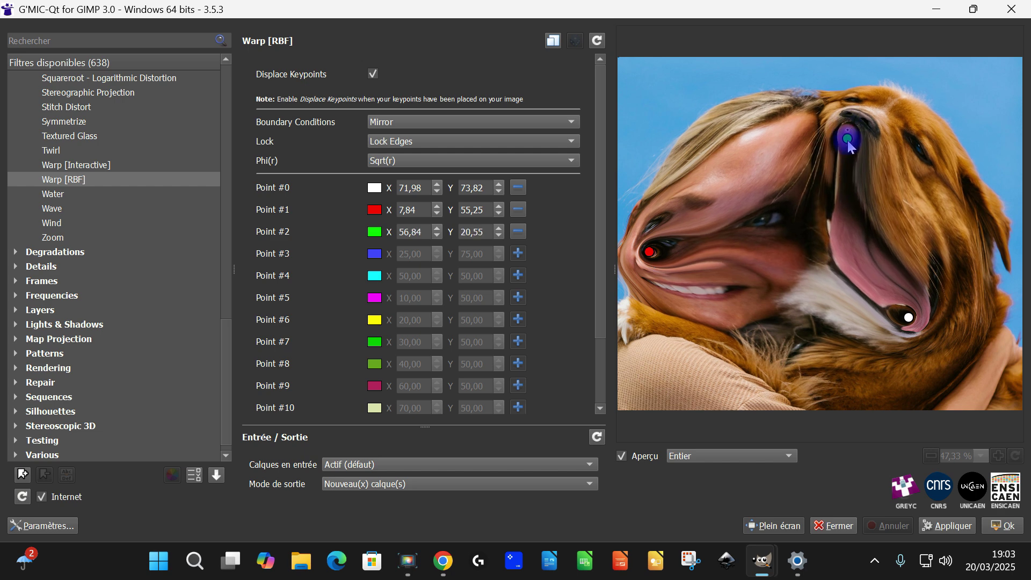
drag(842, 142, 814, 138)
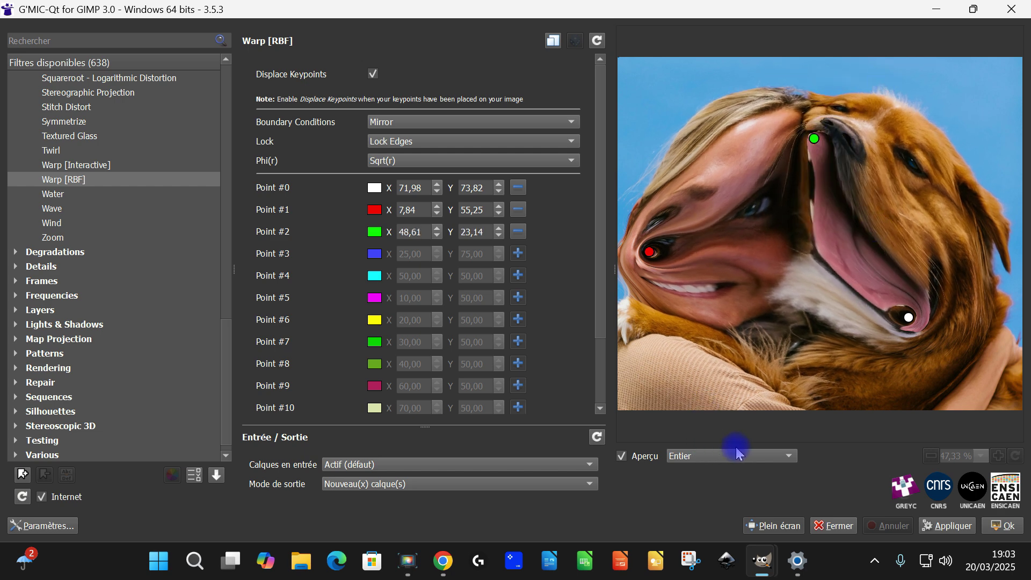
click(1012, 526)
Step: Compare the warped result with the original photo by hiding and showing the topmost layer
click(802, 119)
click(802, 119)
click(802, 121)
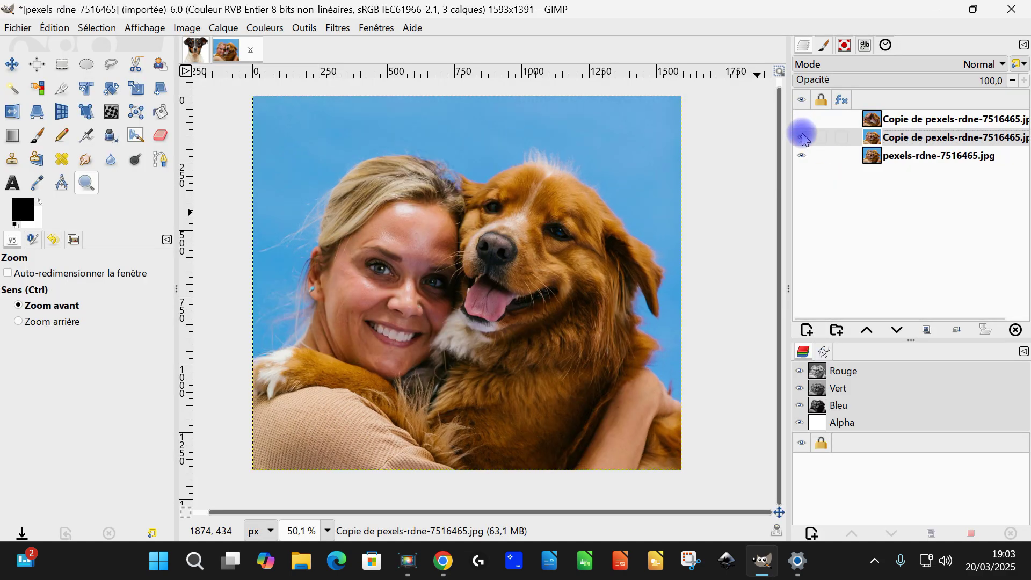
click(801, 120)
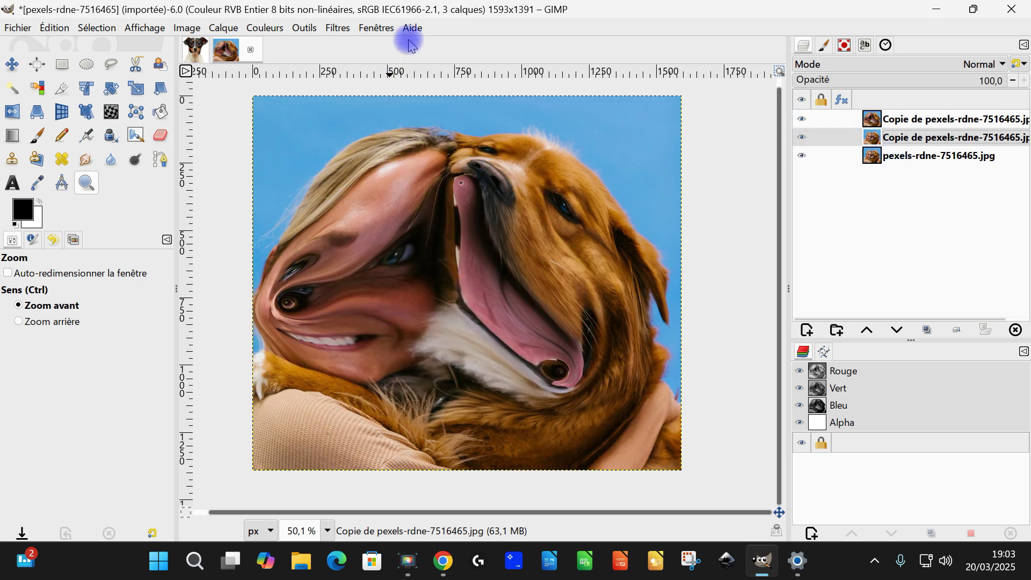
Step: Review both warped images by switching between the dog picture and the woman-and-dog photo, ending on the dog picture
click(193, 48)
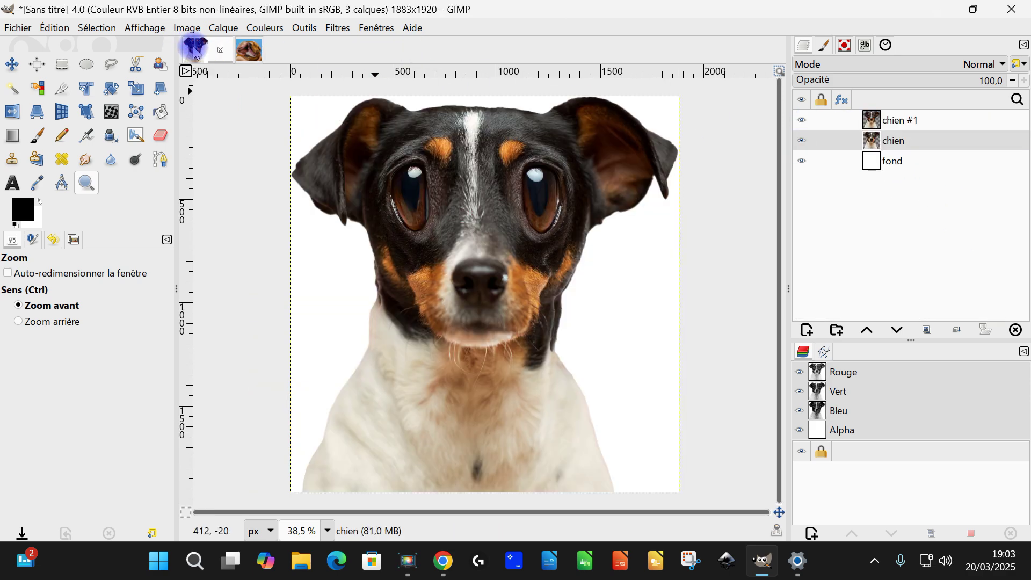
click(247, 50)
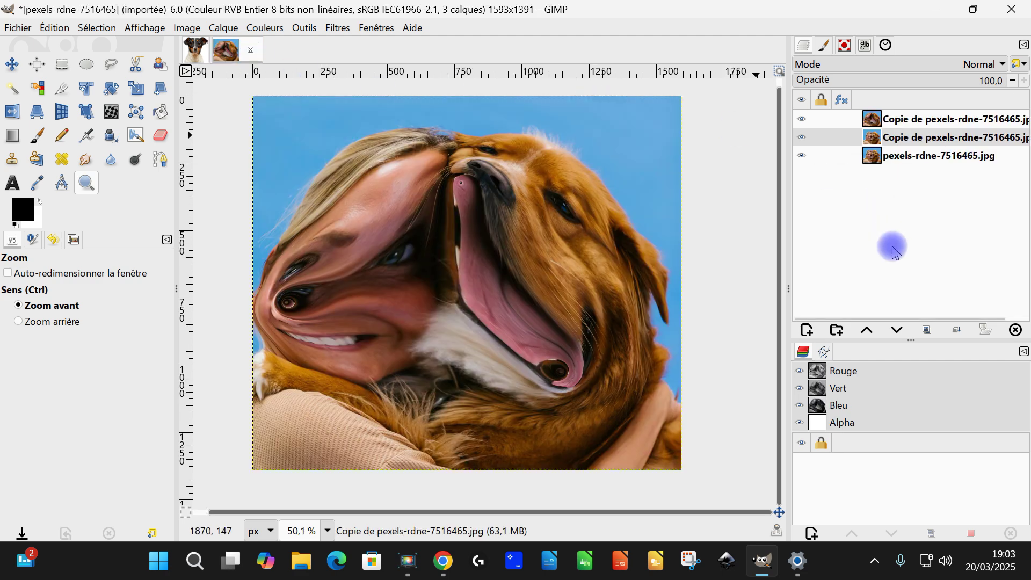
click(195, 48)
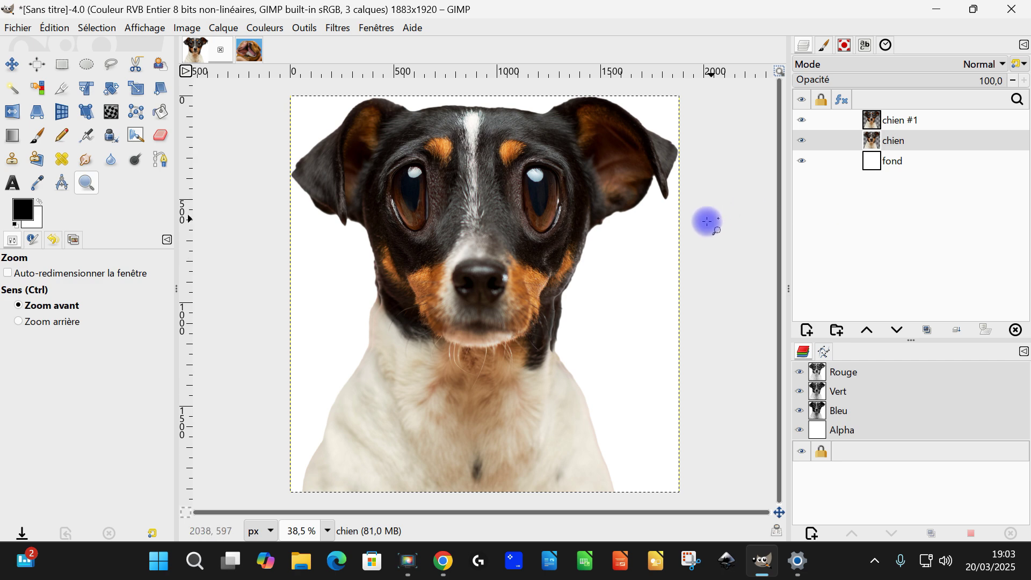